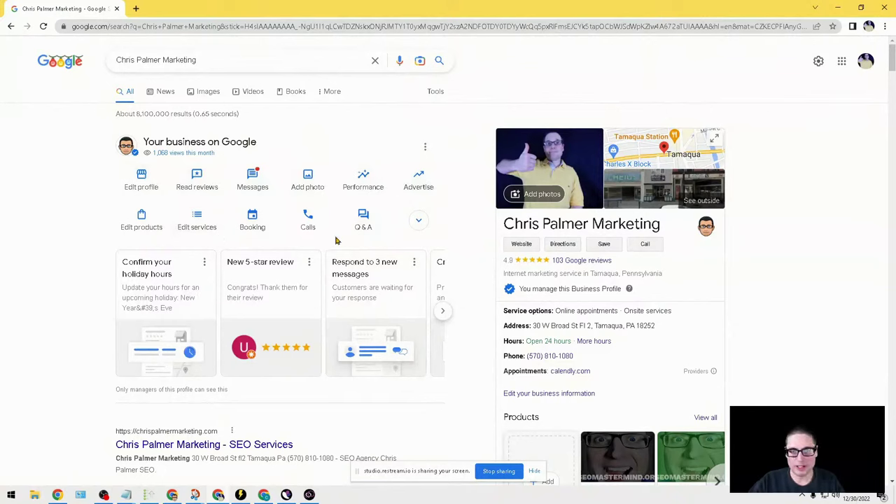
# Expand the remaining Business Profile management options and look over the business's profile details
pyautogui.click(424, 226)
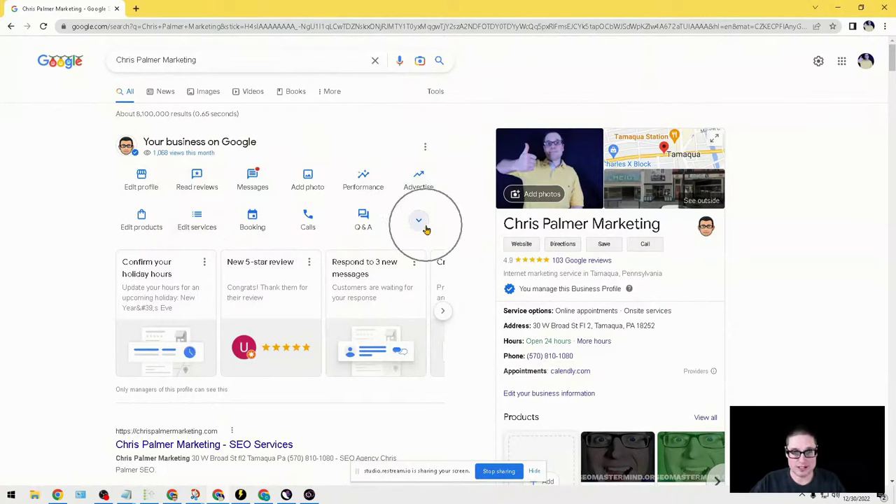
pyautogui.click(419, 221)
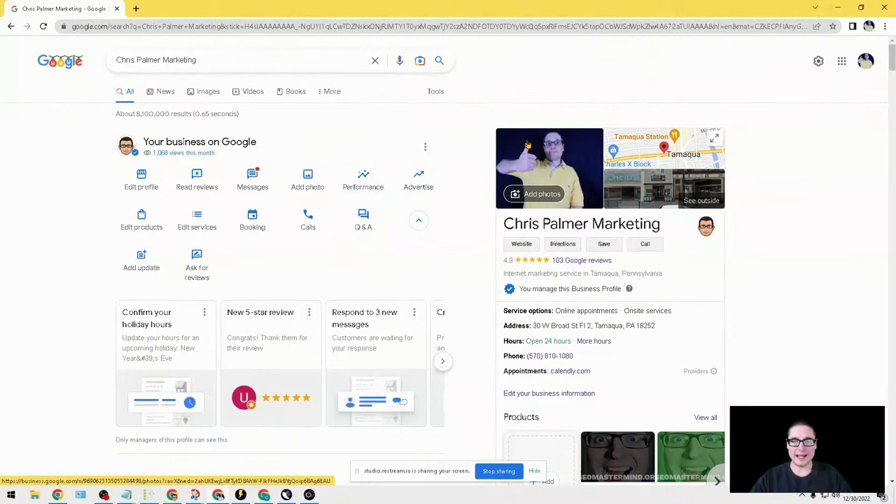
pyautogui.scroll(-2, 728, 296)
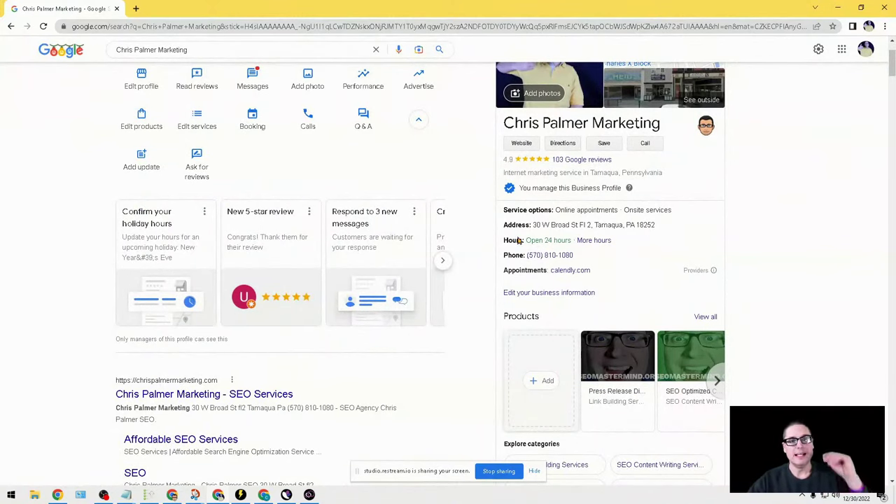
pyautogui.scroll(2, 392, 258)
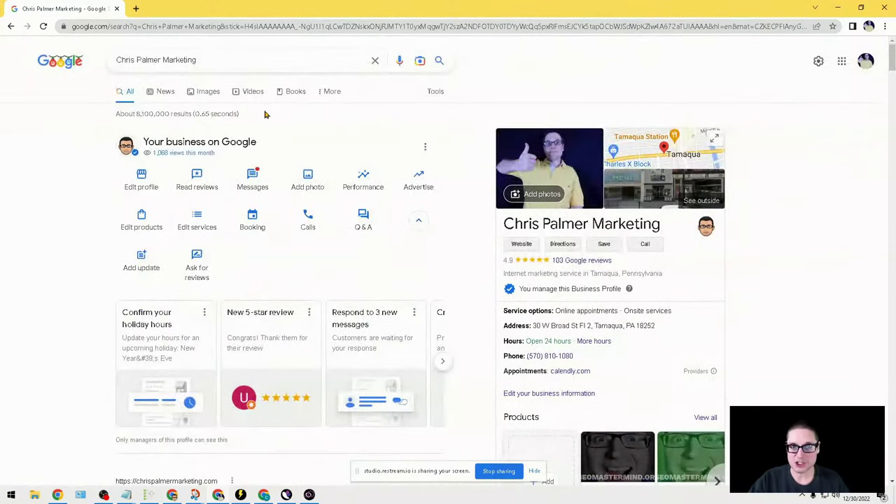
# View the business's Google Maps listing in a separate tab, closing that tab when done
pyautogui.click(332, 92)
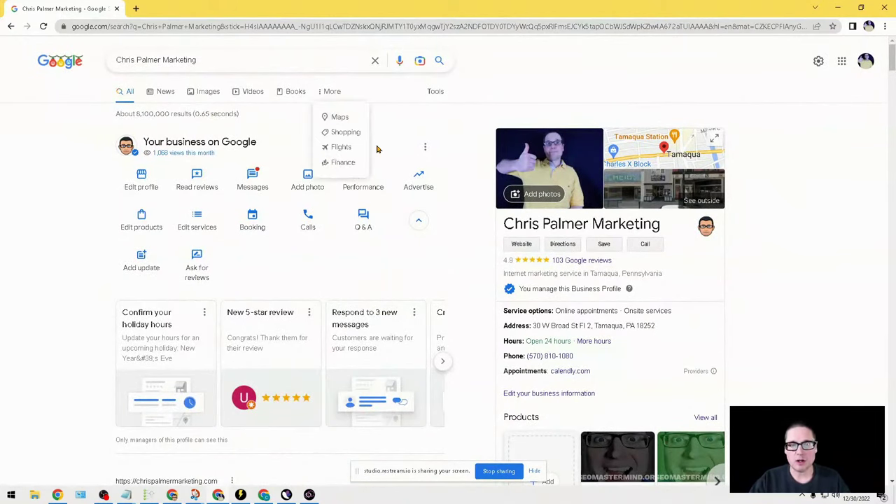
pyautogui.rightClick(336, 118)
pyautogui.click(364, 126)
pyautogui.click(175, 7)
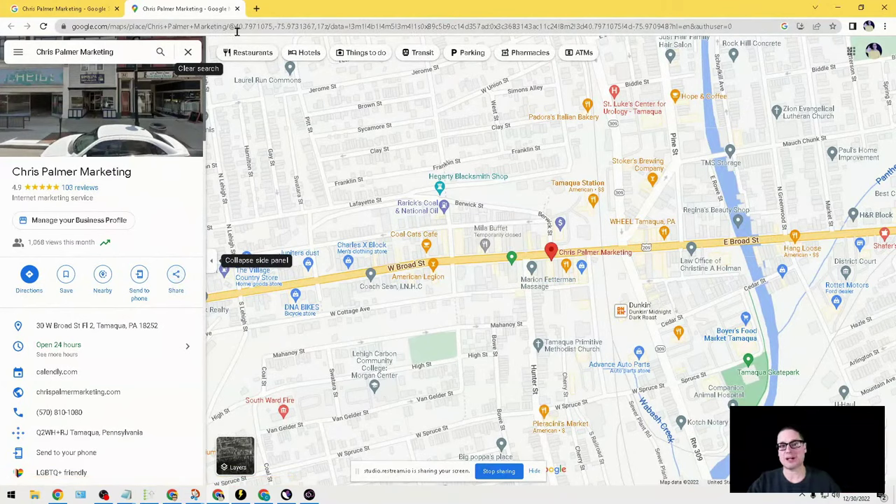
pyautogui.click(237, 9)
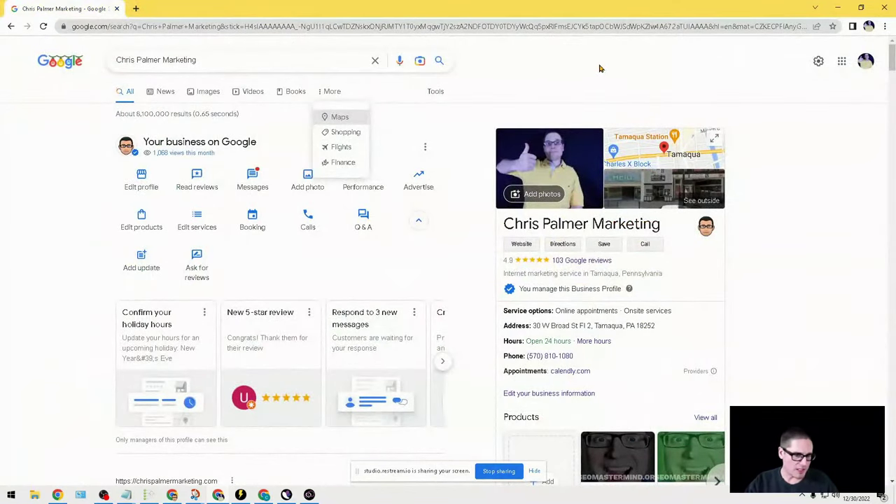
# Open the Business Profile's business information for editing
pyautogui.click(538, 75)
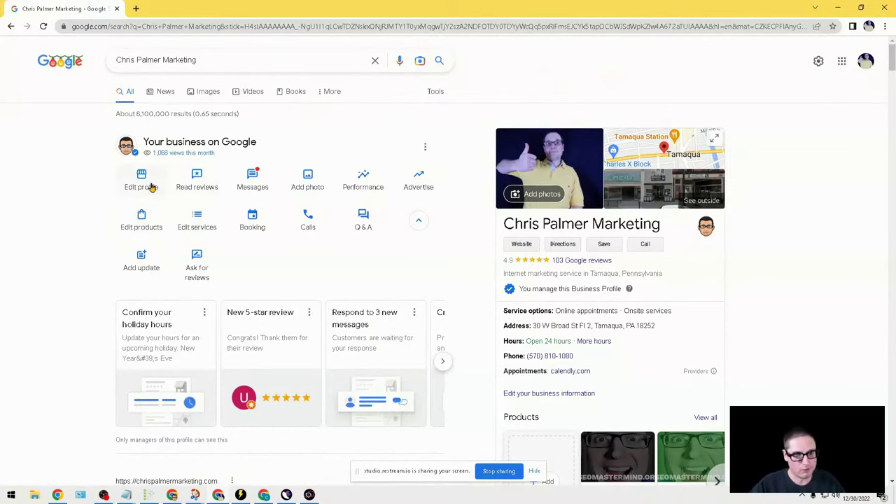
pyautogui.click(149, 186)
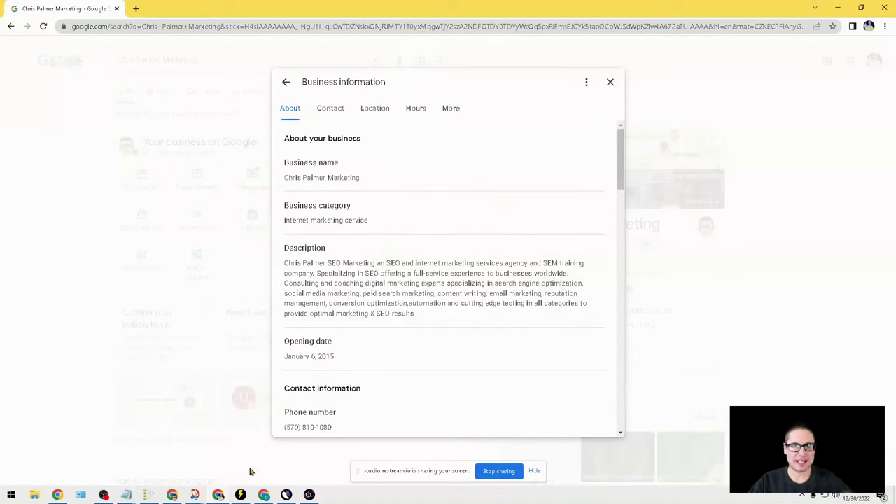
# Switch to the other Chrome window and enable the PlePer Local SEO Tools extension in the extension manager
pyautogui.moveTo(175, 493)
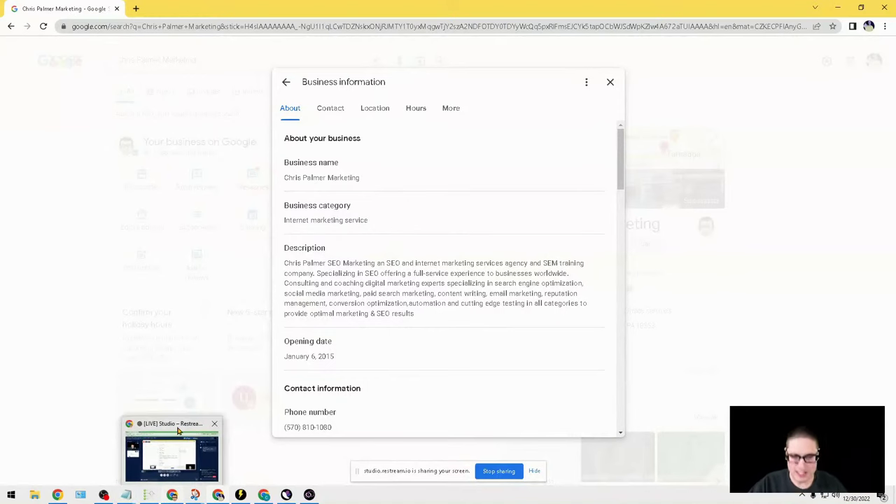
pyautogui.click(178, 434)
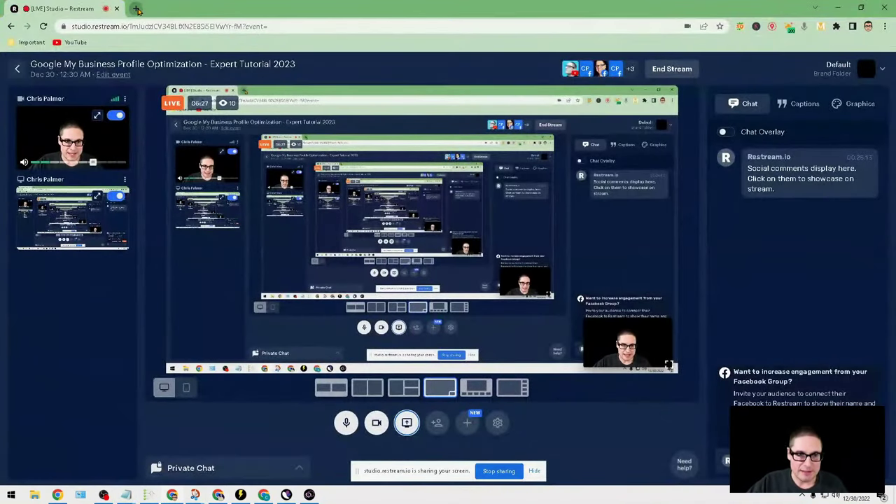
pyautogui.click(138, 9)
pyautogui.click(836, 27)
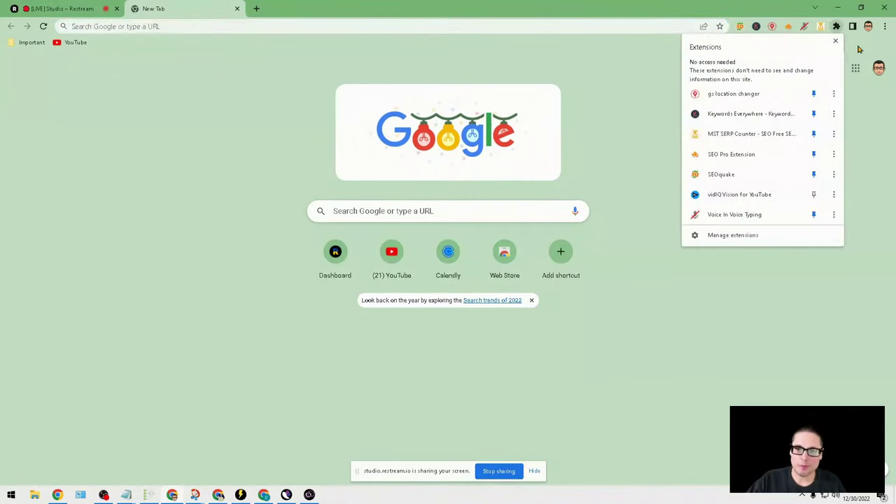
pyautogui.click(742, 237)
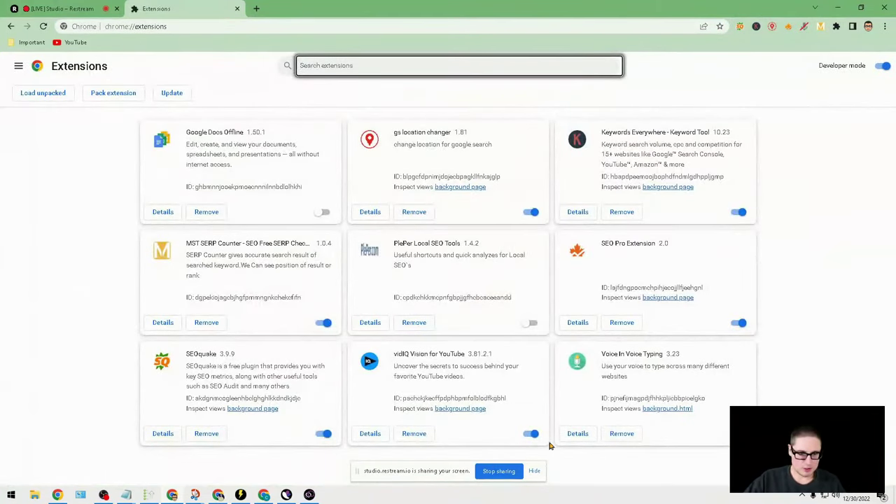
pyautogui.click(532, 323)
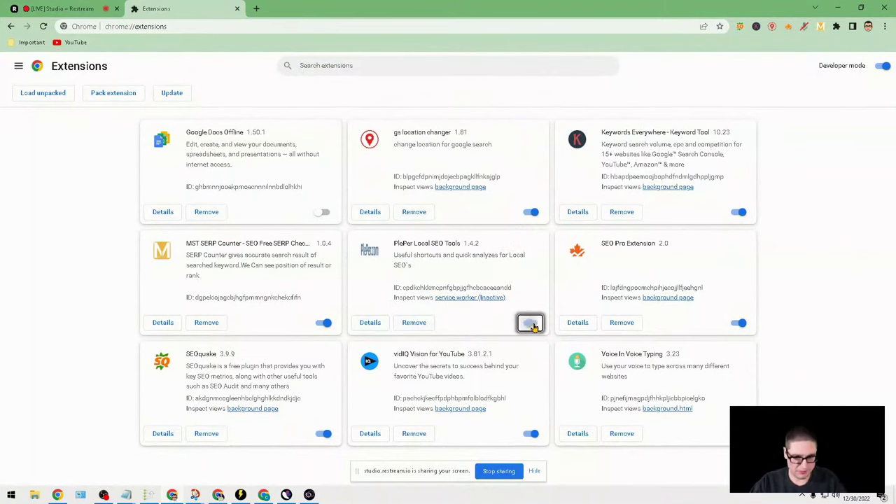
# Pin the PlePer Local SEO Tools extension so it stays directly accessible in the browser
pyautogui.click(257, 9)
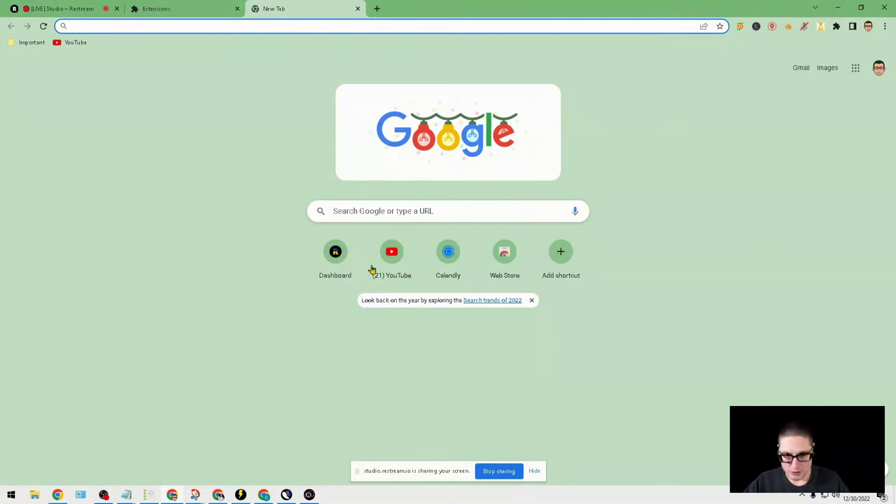
pyautogui.click(836, 26)
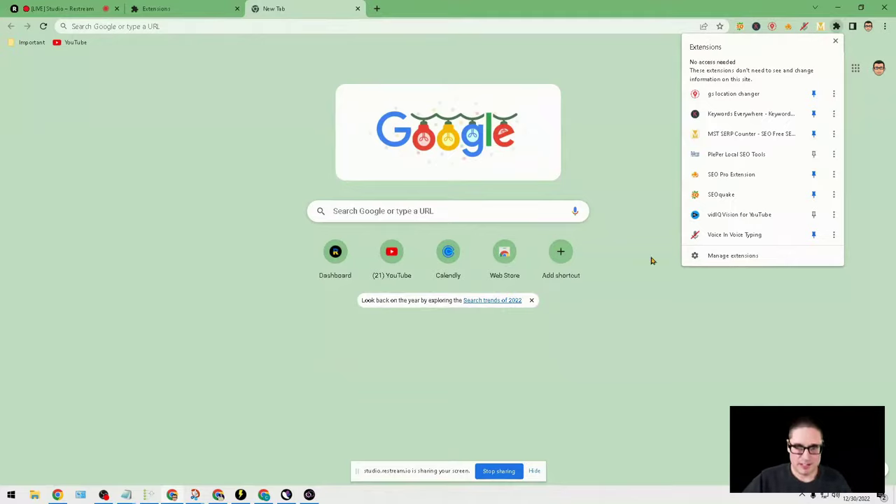
pyautogui.click(784, 258)
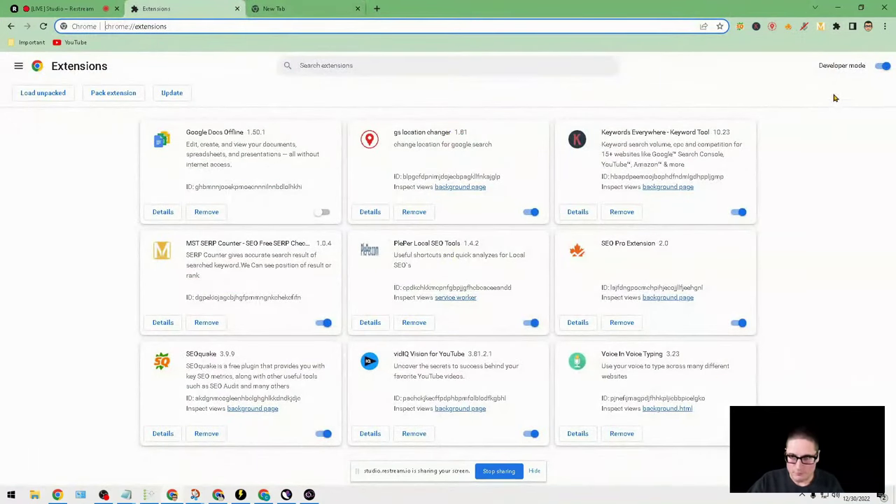
pyautogui.click(835, 26)
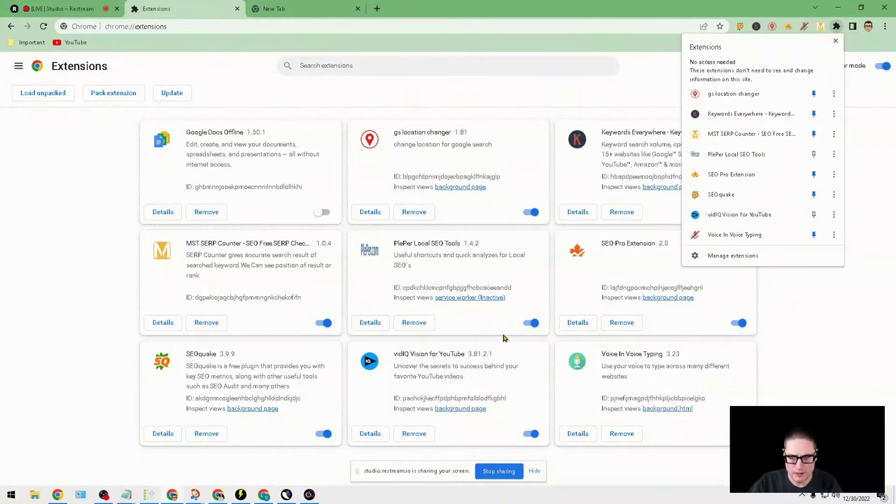
pyautogui.click(814, 154)
pyautogui.click(639, 70)
# Search Google for "plumber newe york city" in the new tab
pyautogui.click(283, 7)
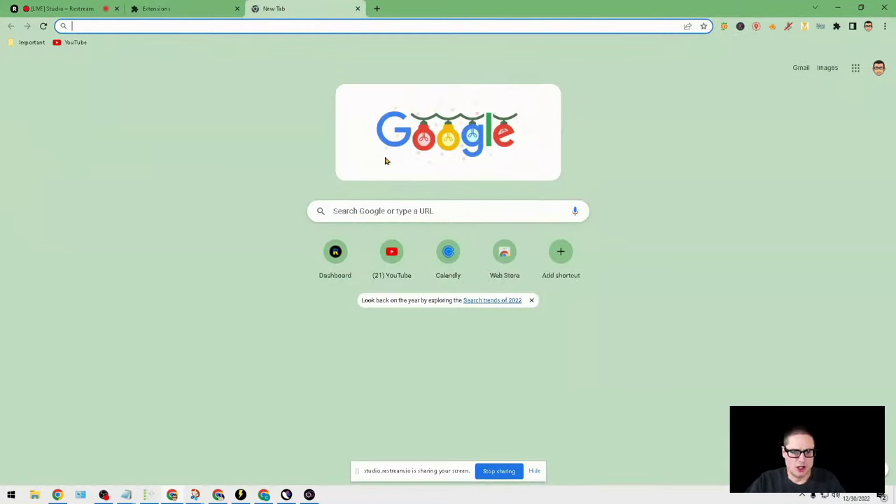
pyautogui.click(386, 210)
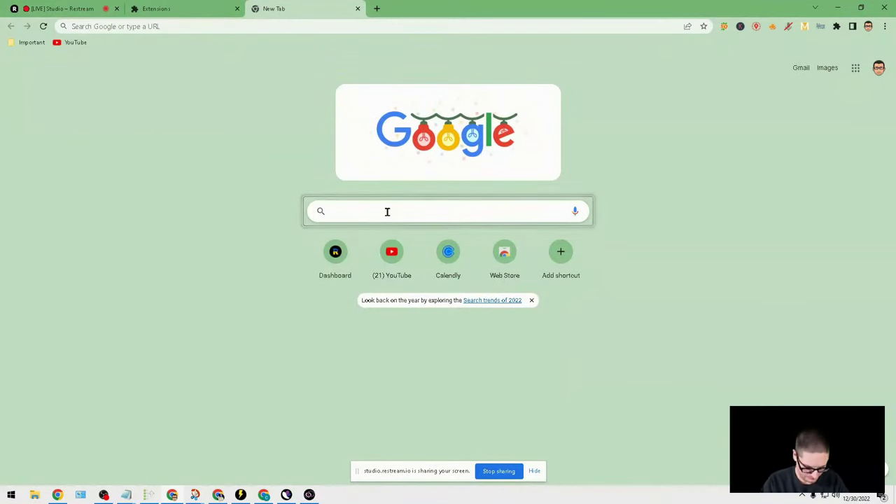
pyautogui.write('pl')
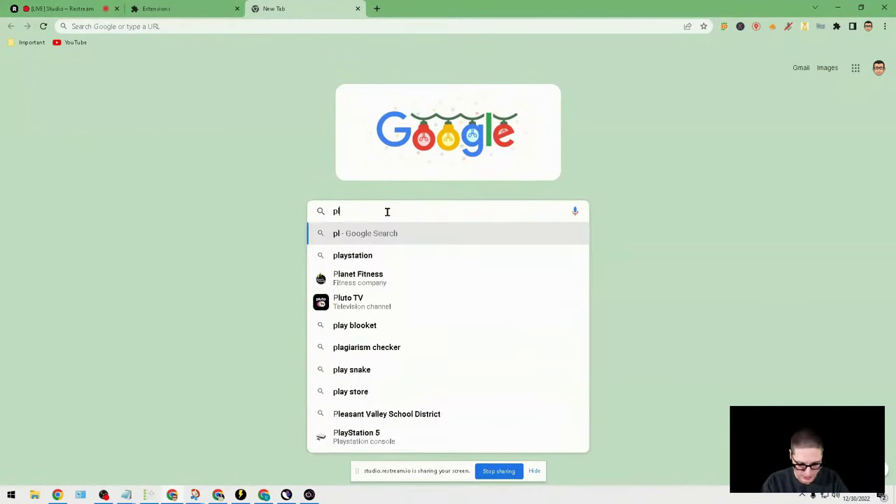
pyautogui.write('umber newe york city')
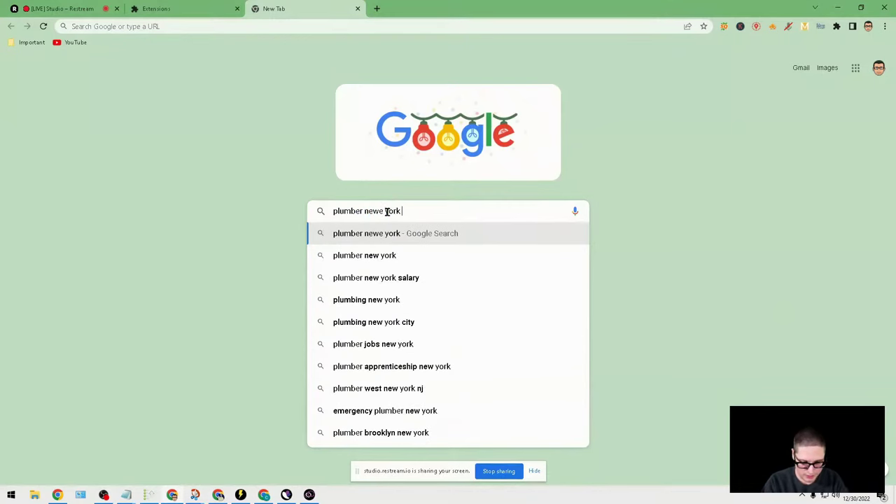
pyautogui.press('Return')
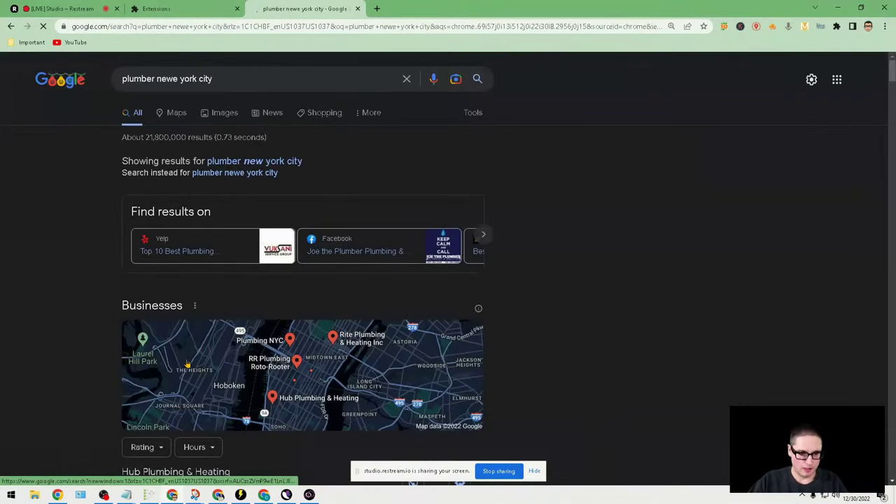
# Copy the business name Rite Plumbing & Heating Inc from the local results and search Google for it
pyautogui.scroll(-3, 635, 330)
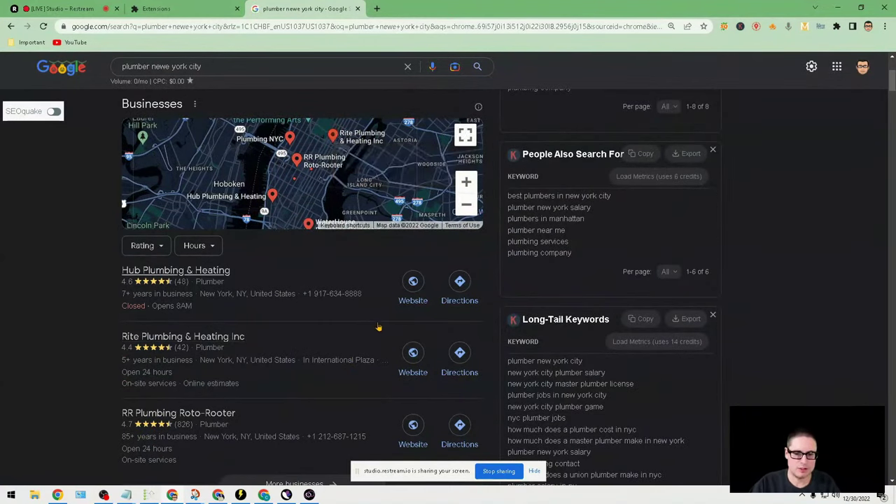
pyautogui.scroll(-2, 347, 354)
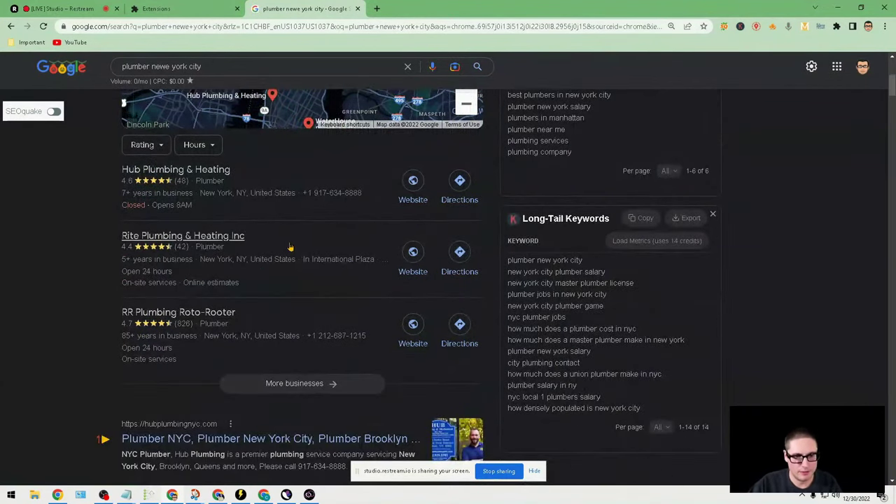
pyautogui.moveTo(314, 242); pyautogui.dragTo(138, 238)
pyautogui.rightClick(138, 238)
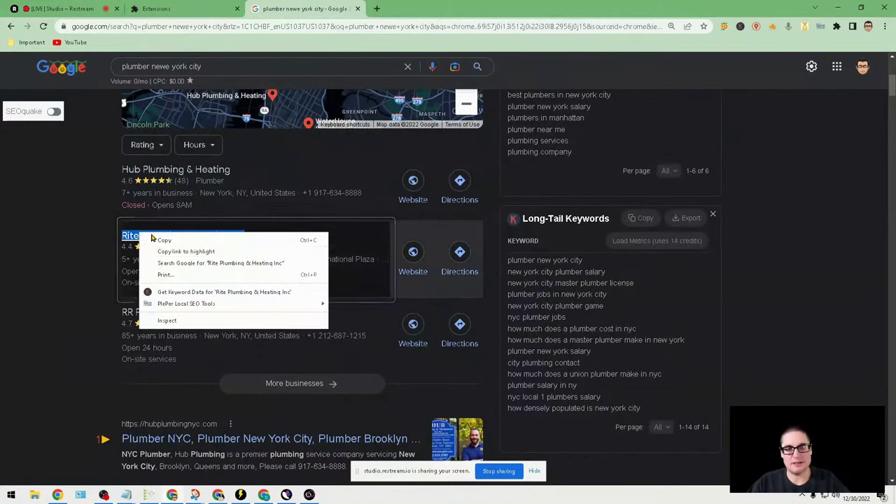
pyautogui.click(196, 240)
pyautogui.scroll(3, 336, 76)
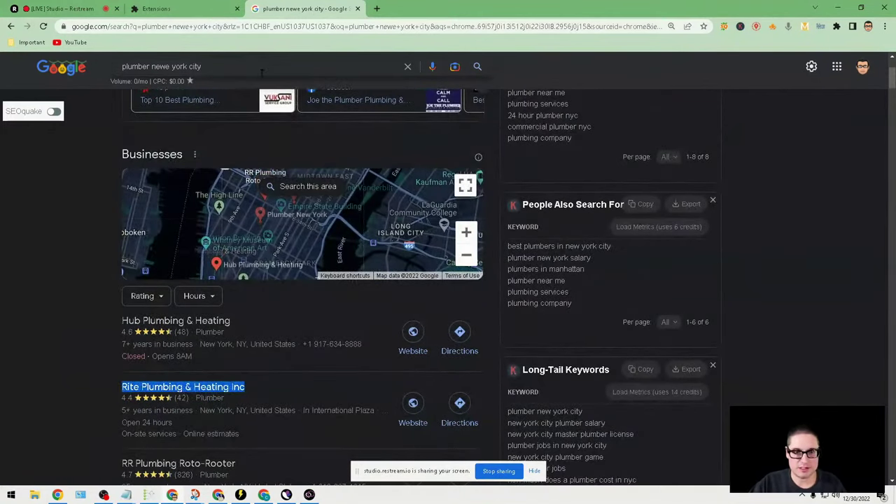
pyautogui.tripleClick(337, 73)
pyautogui.hotkey('ctrl', 'v')
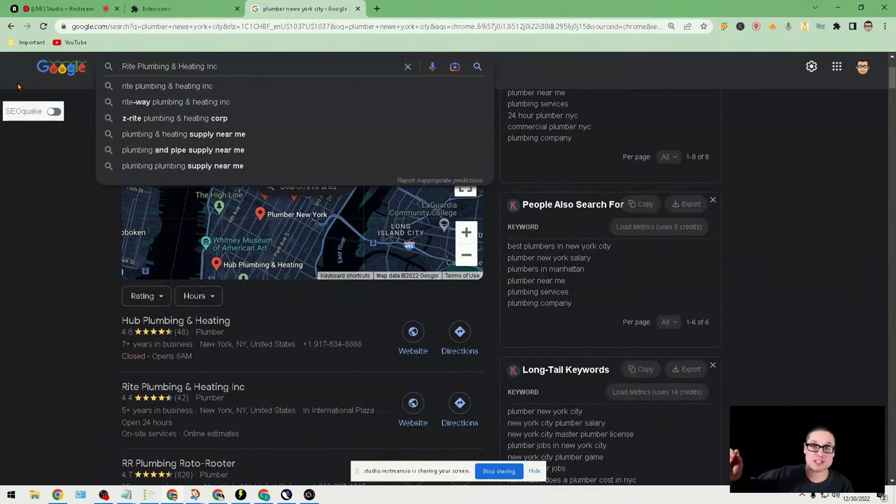
pyautogui.press('Return')
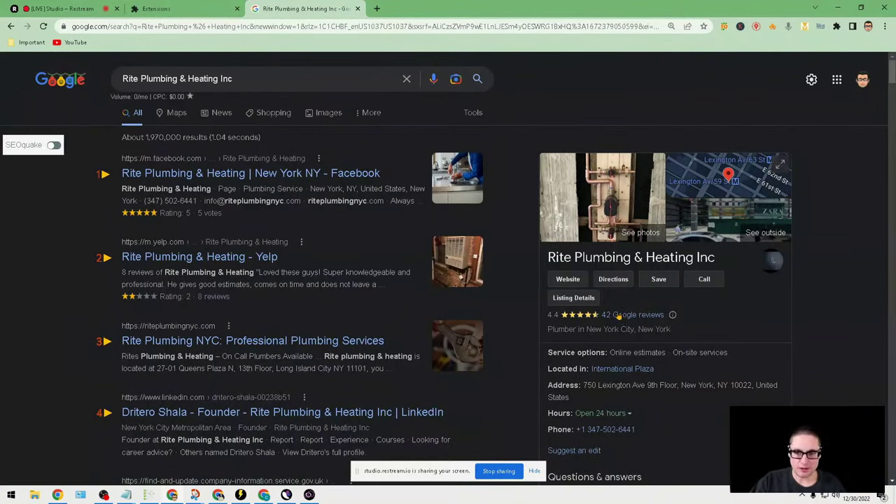
# Show the Listing Details of Rite Plumbing & Heating Inc and hide the screen-sharing notice
pyautogui.click(590, 300)
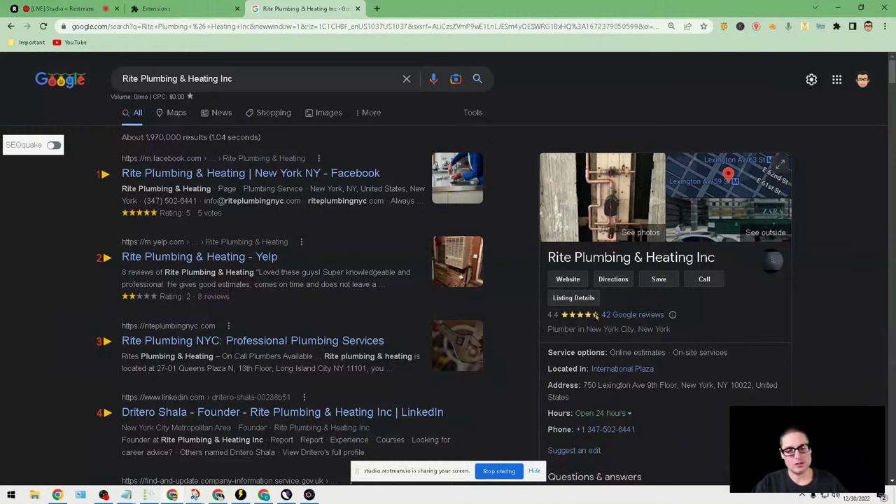
pyautogui.click(535, 471)
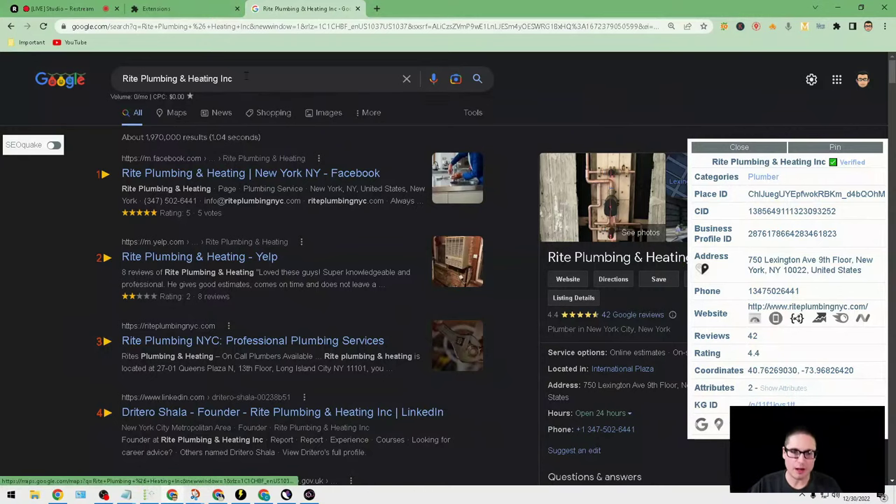
# Search Google for "plumbers nyc" and show the results in Google Maps
pyautogui.click(247, 79)
pyautogui.hotkey('ctrl', 'a')
pyautogui.write('plumbers nyc')
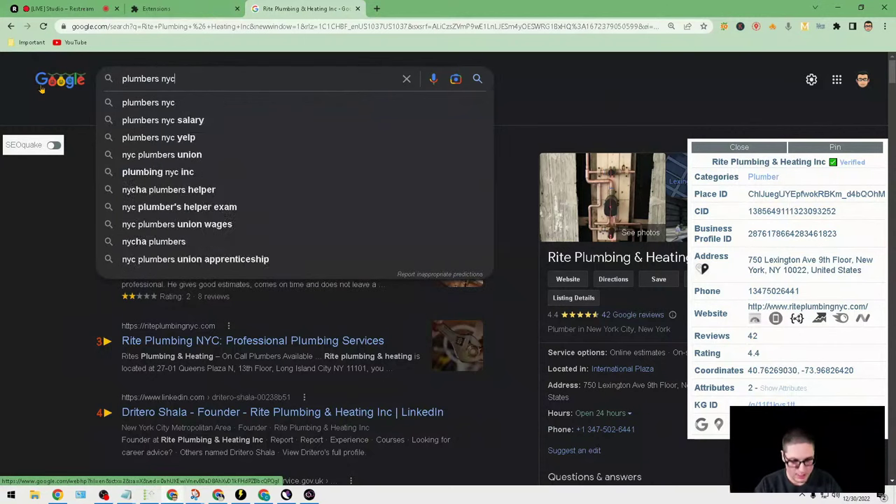
pyautogui.press('Return')
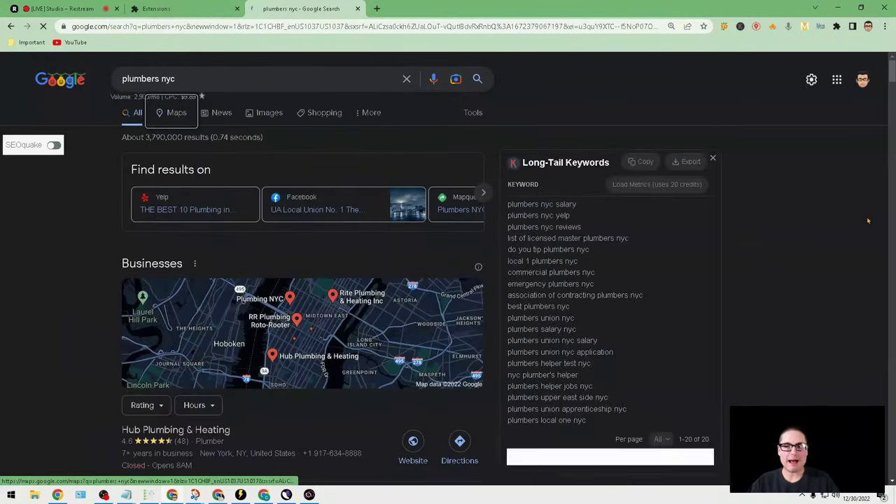
pyautogui.click(178, 114)
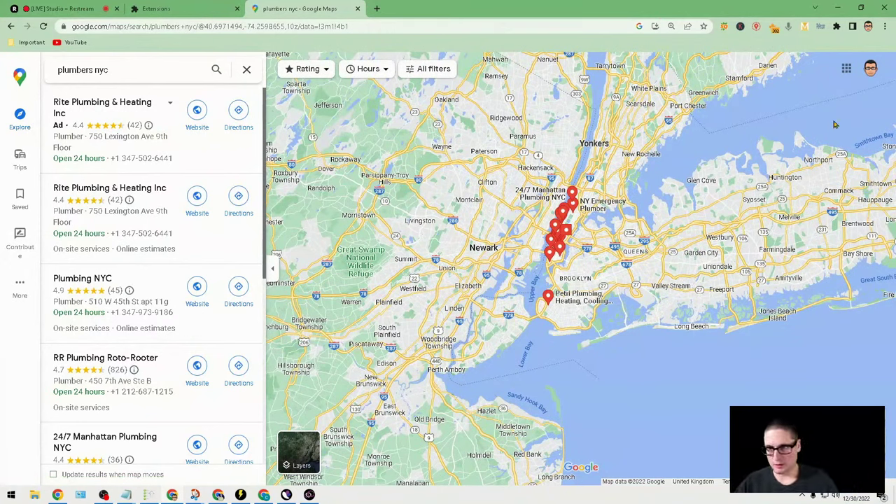
pyautogui.click(820, 27)
pyautogui.click(819, 29)
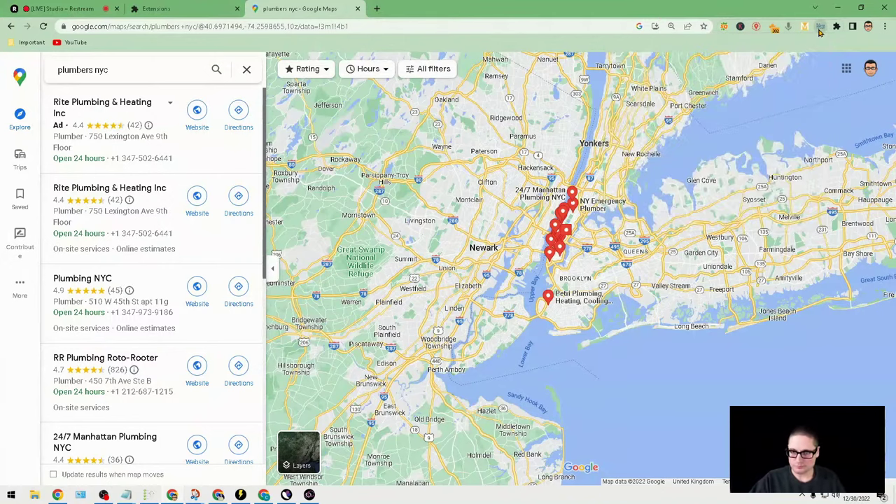
pyautogui.click(820, 27)
pyautogui.click(820, 27)
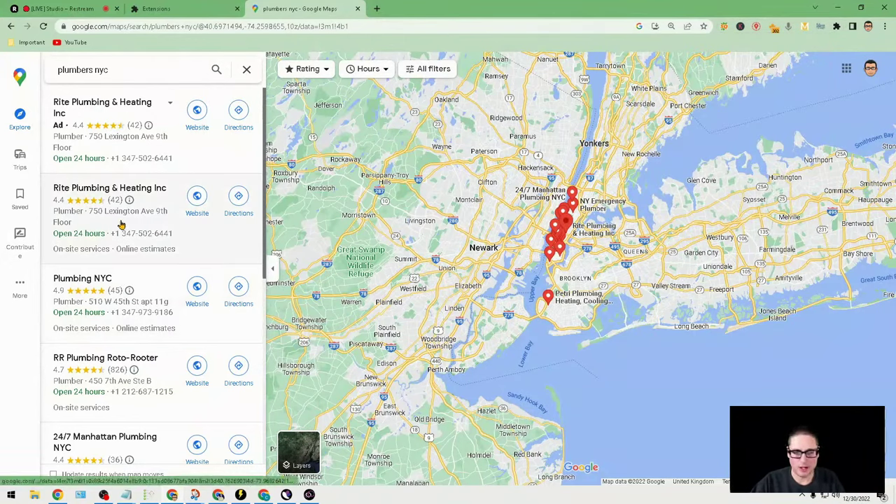
# Rerun the "plumbers nyc" search in Google Maps
pyautogui.scroll(-2, 114, 196)
pyautogui.click(144, 72)
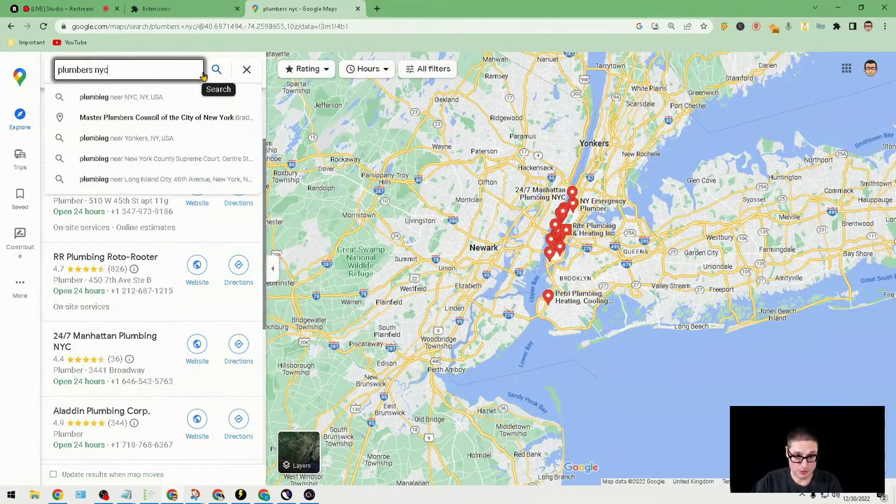
pyautogui.click(216, 70)
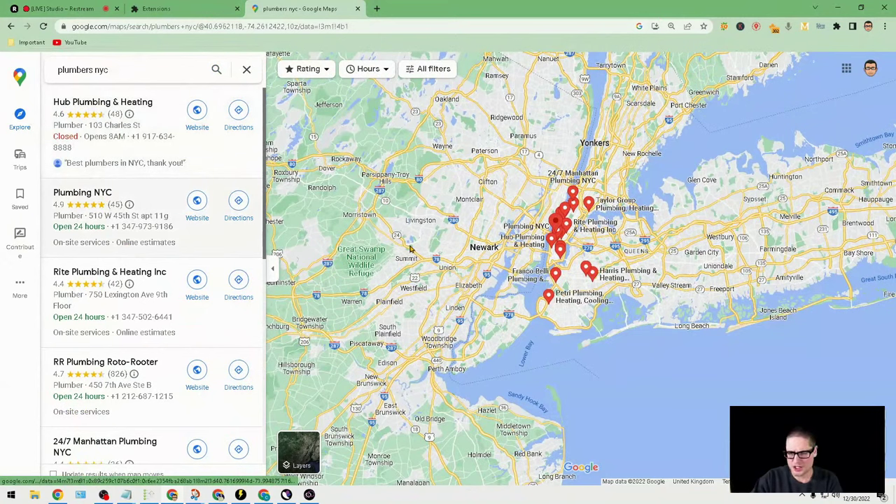
# Open the Plumbing NYC listing and submit the PlePer Local SEO Tools settings with all options enabled
pyautogui.click(78, 198)
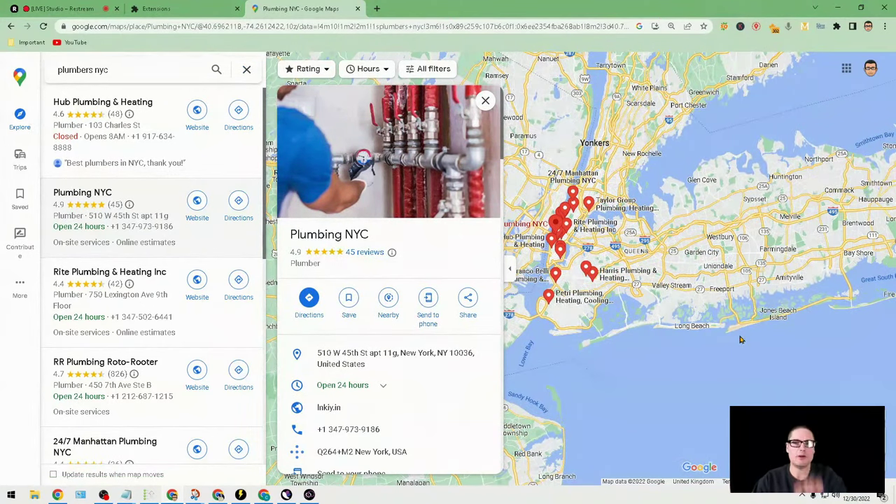
pyautogui.click(821, 26)
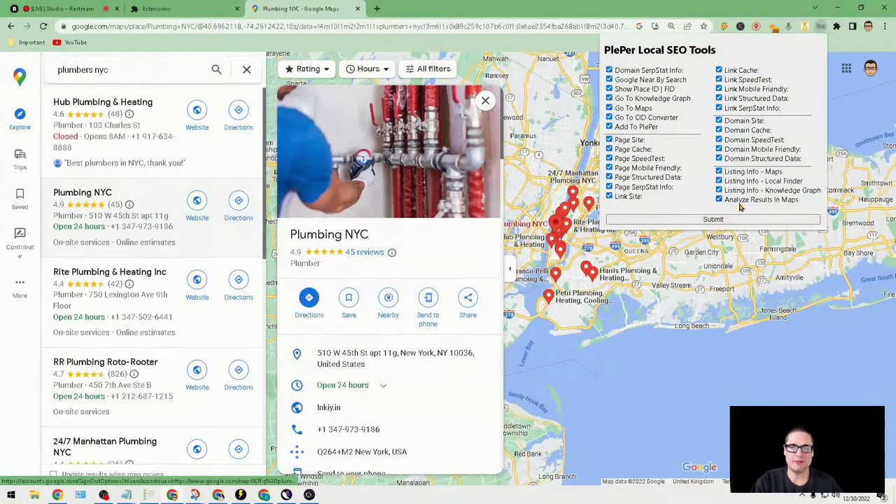
pyautogui.click(713, 220)
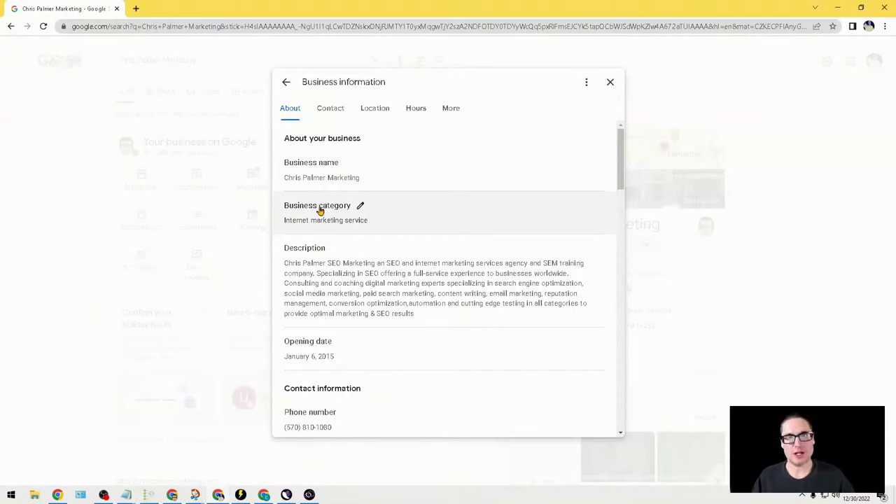
# Start editing the phone number in the business information and add two blank additional phone entries
pyautogui.scroll(-1, 372, 340)
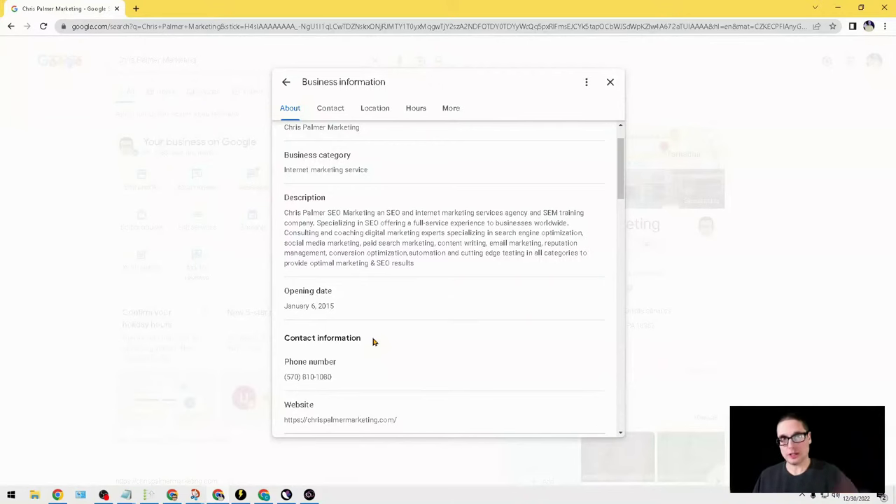
pyautogui.scroll(-3, 374, 341)
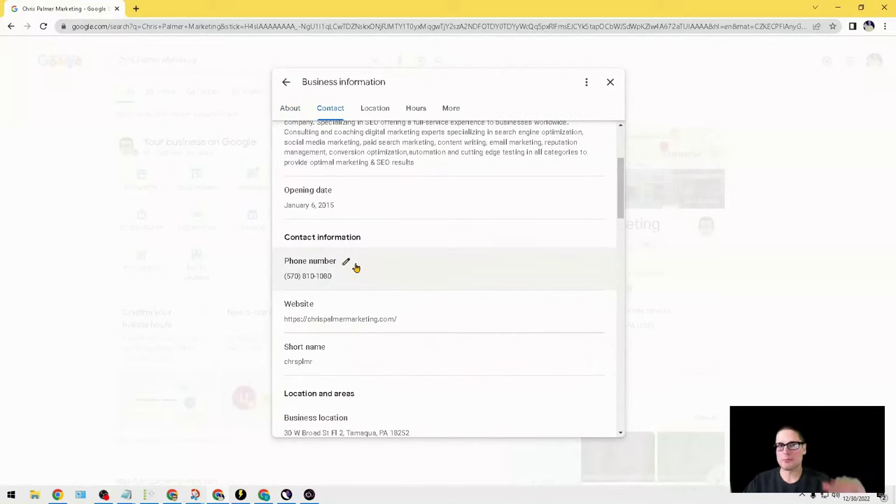
pyautogui.click(345, 262)
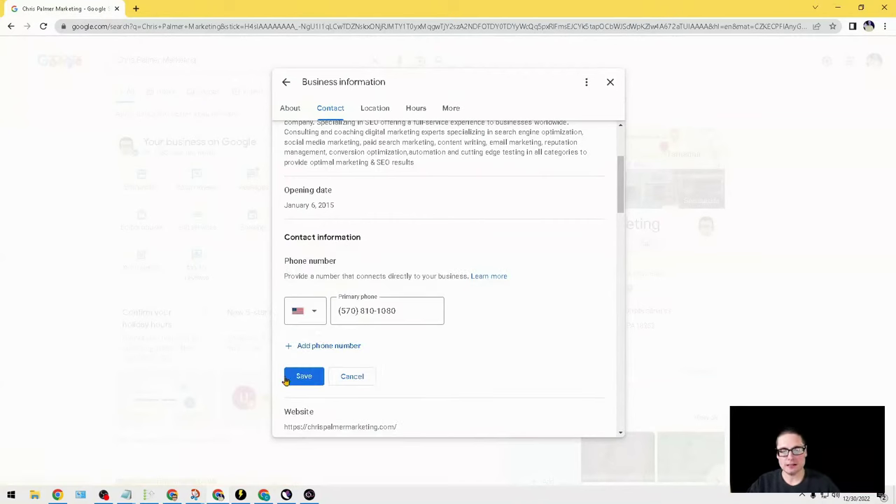
pyautogui.click(339, 348)
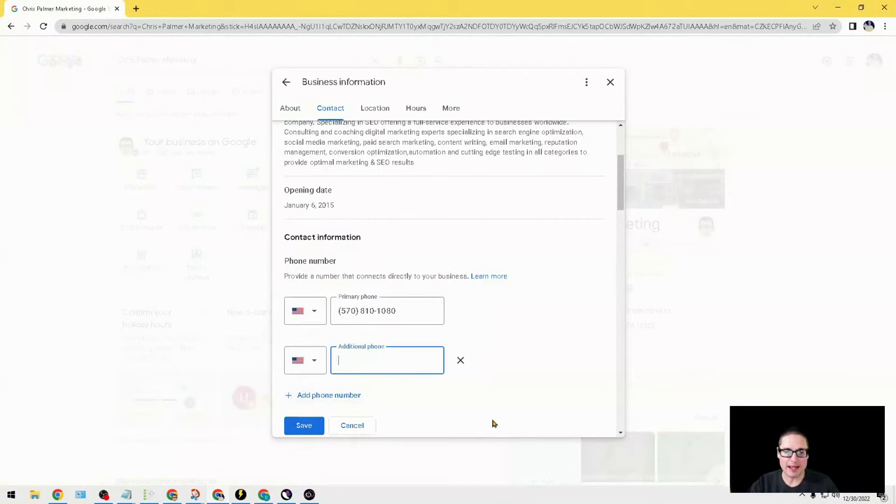
pyautogui.click(304, 405)
pyautogui.scroll(-2, 483, 392)
pyautogui.click(418, 205)
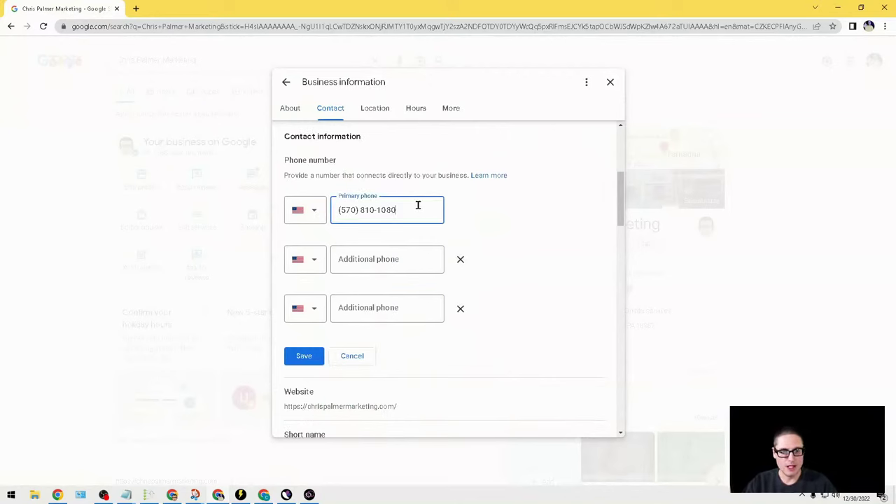
pyautogui.moveTo(418, 205); pyautogui.dragTo(248, 205)
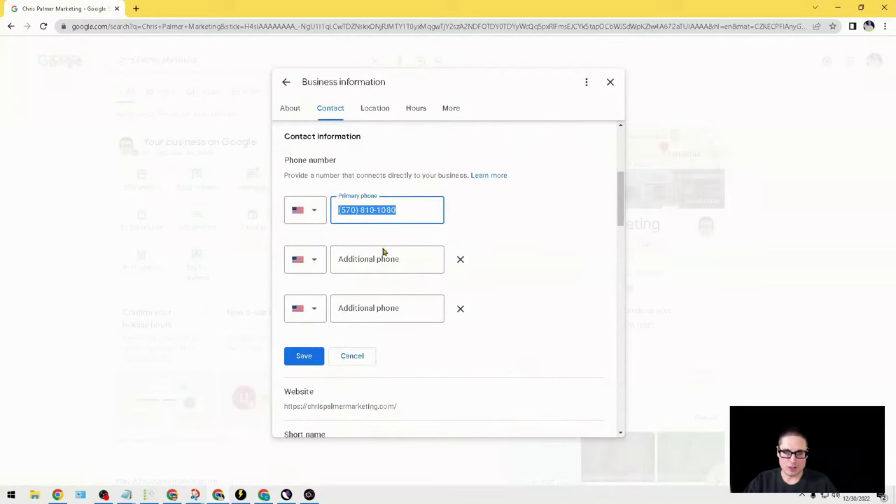
# Remove both additional phone entries and cancel editing the phone number
pyautogui.click(461, 309)
pyautogui.click(460, 259)
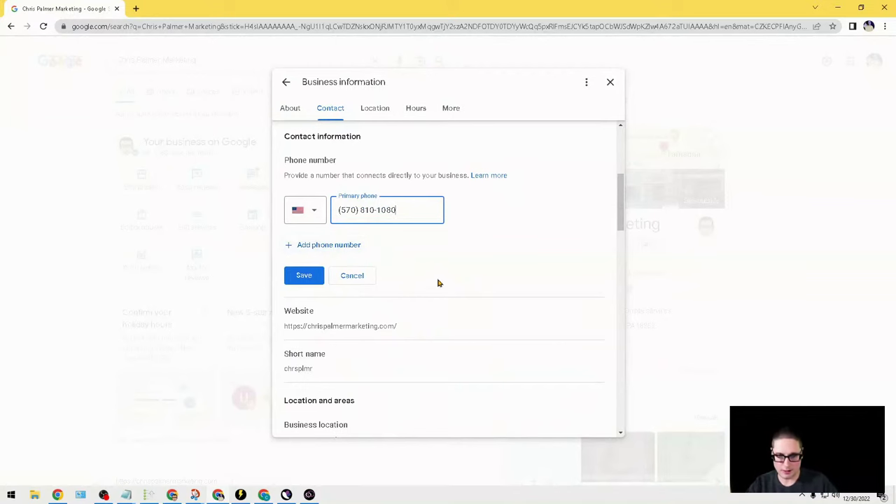
pyautogui.click(366, 277)
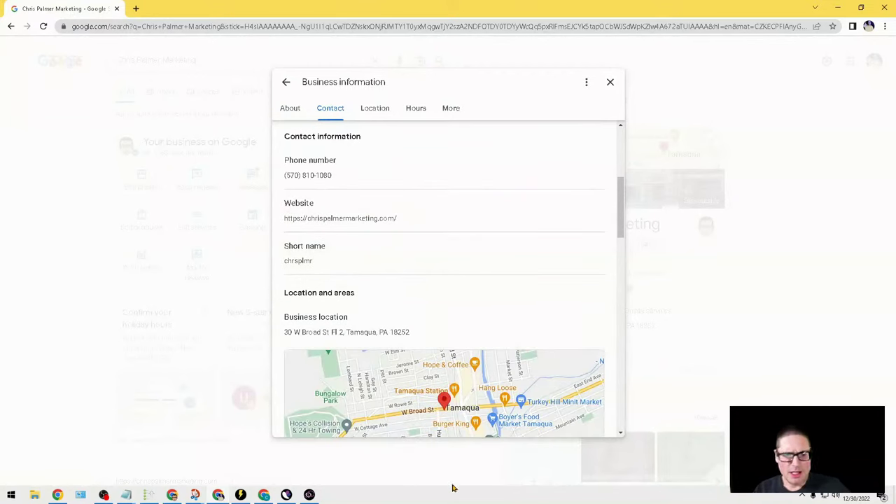
# Examine the description, website, short name and business location in the business information
pyautogui.scroll(3, 452, 257)
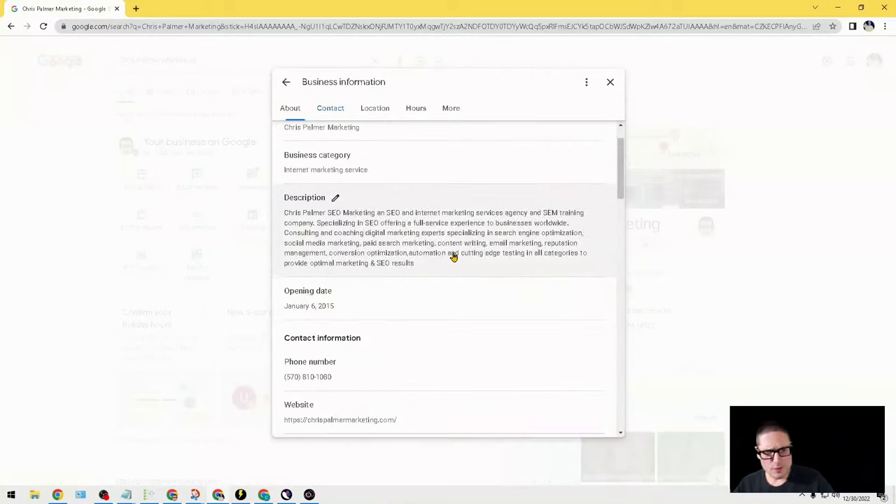
pyautogui.scroll(-1, 444, 264)
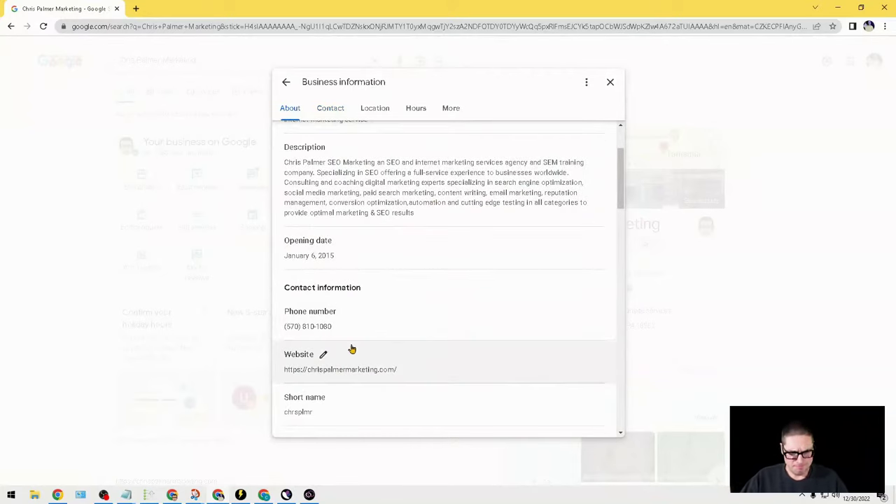
pyautogui.scroll(-2, 394, 321)
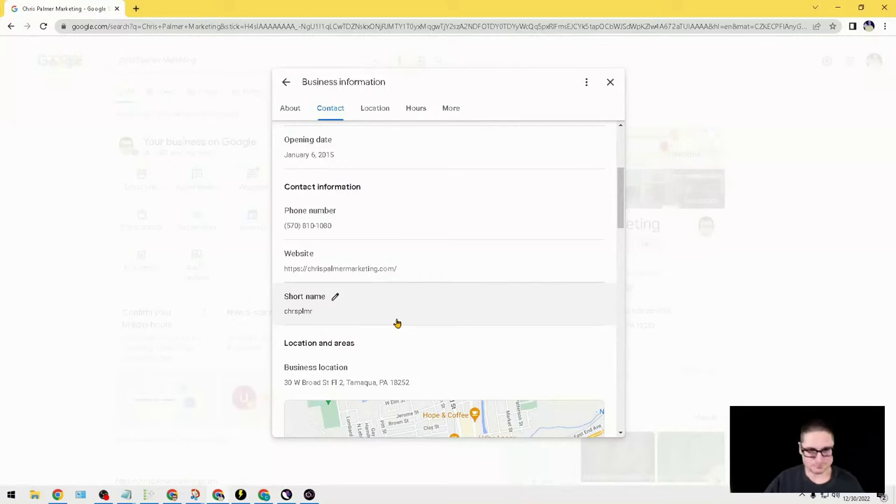
pyautogui.scroll(-1, 448, 252)
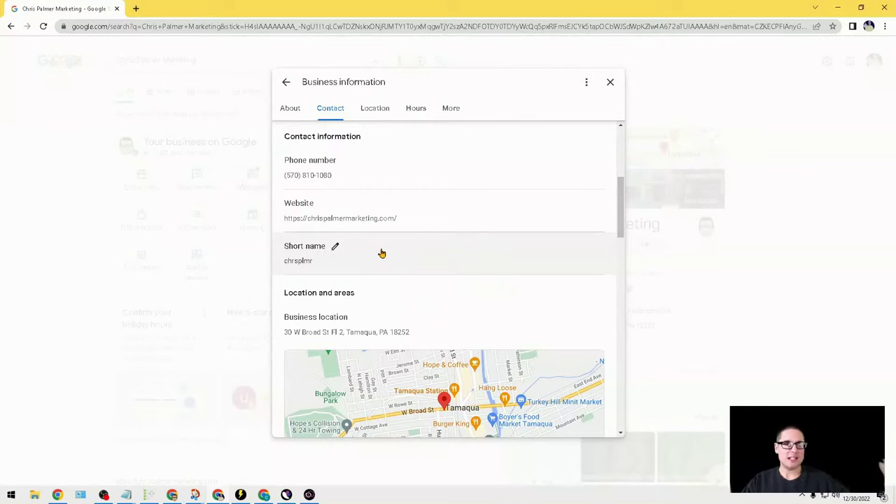
pyautogui.scroll(-1, 406, 301)
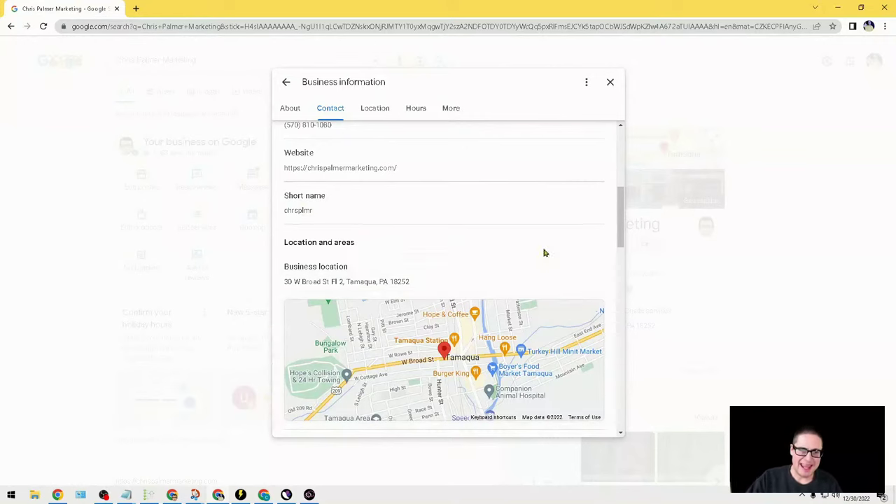
pyautogui.scroll(-1, 625, 215)
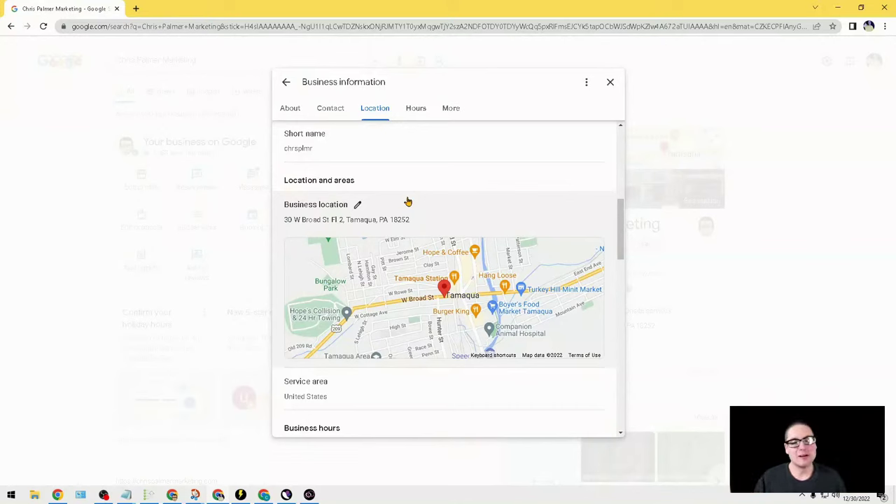
# Start editing the business location, try repositioning the map under its pin, and cancel the edit
pyautogui.click(357, 204)
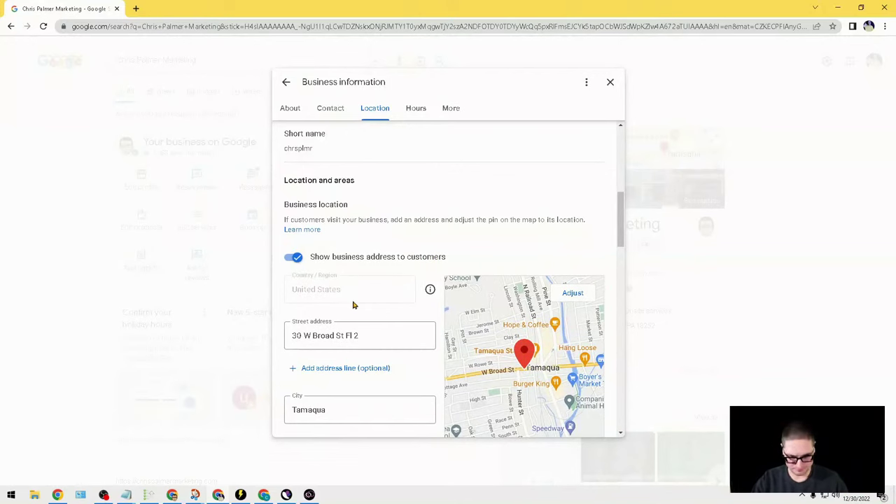
pyautogui.scroll(-1, 353, 305)
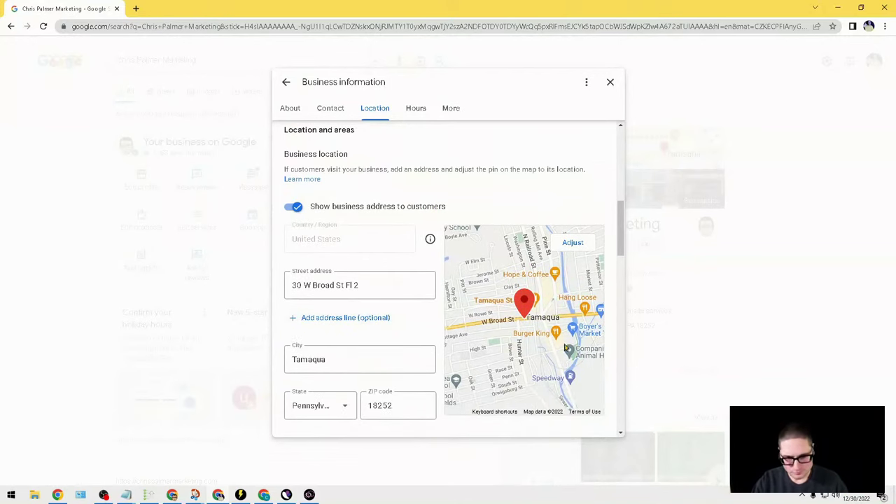
pyautogui.click(573, 243)
pyautogui.moveTo(524, 289)
pyautogui.mouseDown()
pyautogui.moveTo(543, 262)
pyautogui.moveTo(515, 295)
pyautogui.mouseUp()
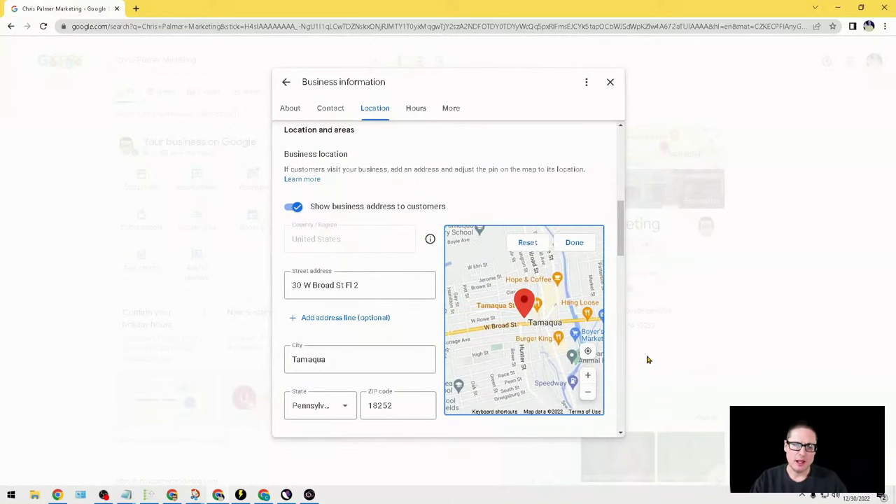
pyautogui.moveTo(559, 322)
pyautogui.mouseDown()
pyautogui.moveTo(550, 303)
pyautogui.moveTo(504, 329)
pyautogui.moveTo(602, 396)
pyautogui.moveTo(560, 329)
pyautogui.moveTo(574, 299)
pyautogui.moveTo(514, 292)
pyautogui.moveTo(565, 334)
pyautogui.mouseUp()
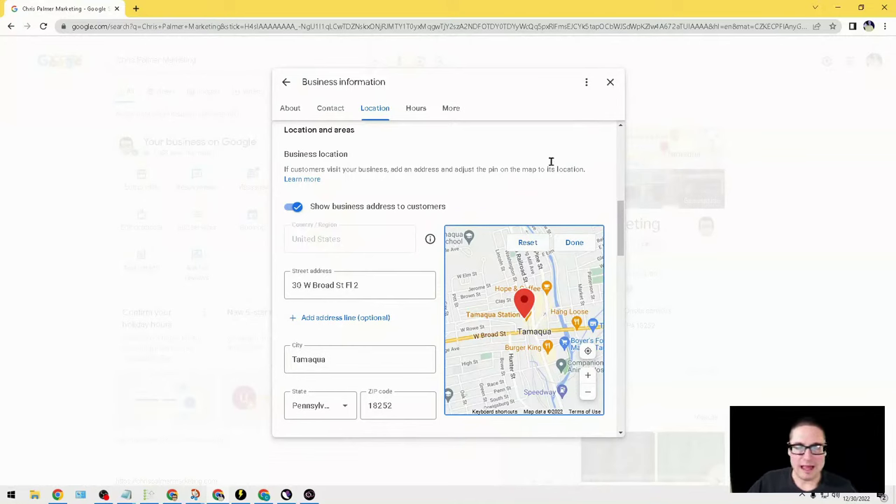
pyautogui.scroll(-2, 554, 273)
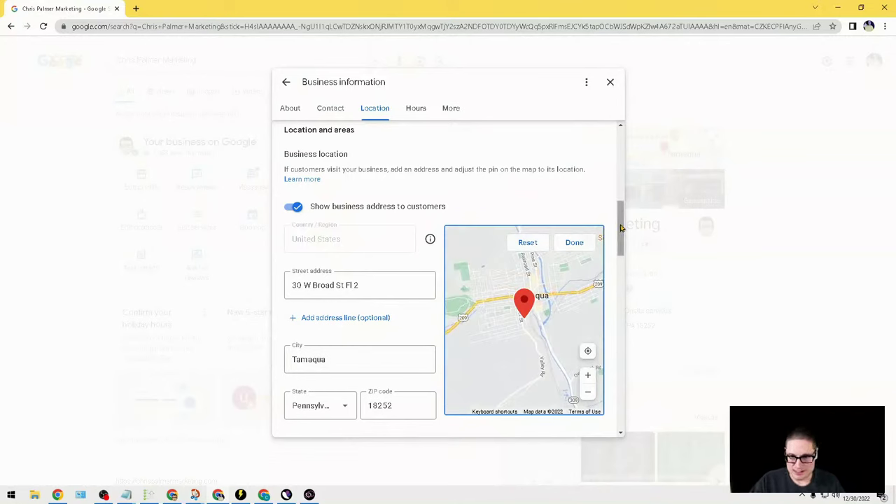
pyautogui.moveTo(618, 226); pyautogui.dragTo(625, 247)
pyautogui.click(353, 375)
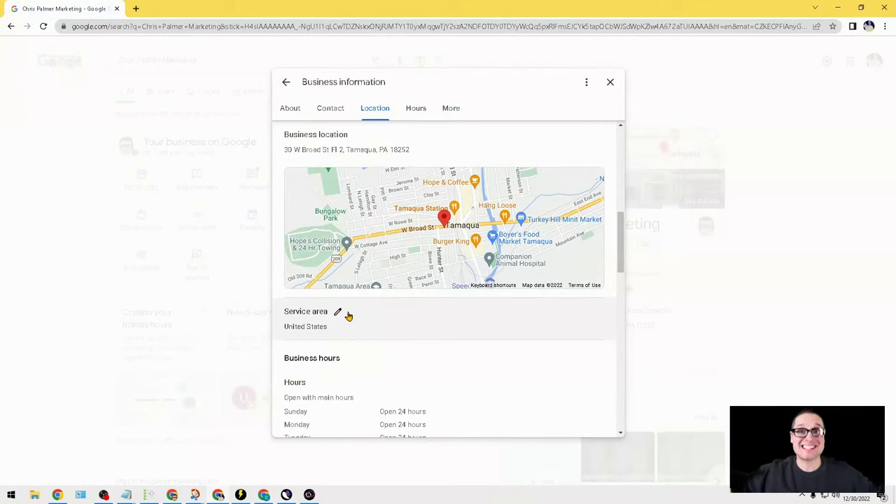
# Start editing the holiday hours and set New Year's Eve (Dec 31, 2022) to open 24 hours
pyautogui.scroll(-2, 424, 374)
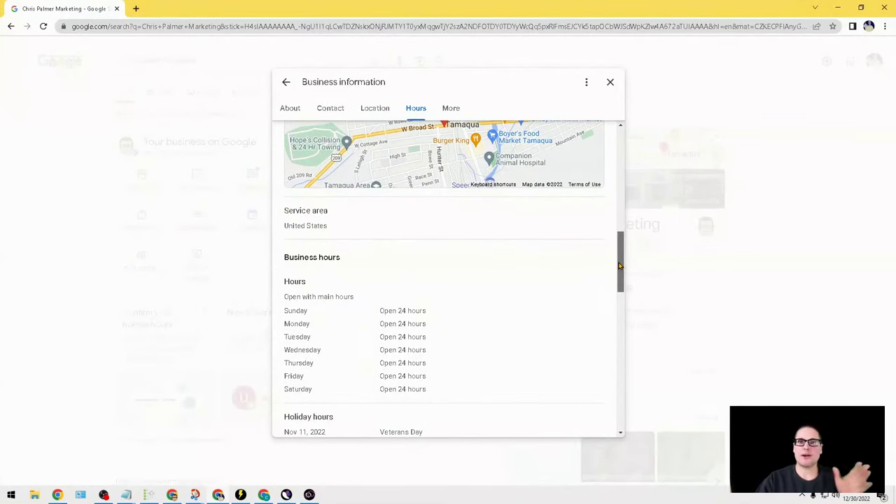
pyautogui.moveTo(619, 265); pyautogui.dragTo(617, 271)
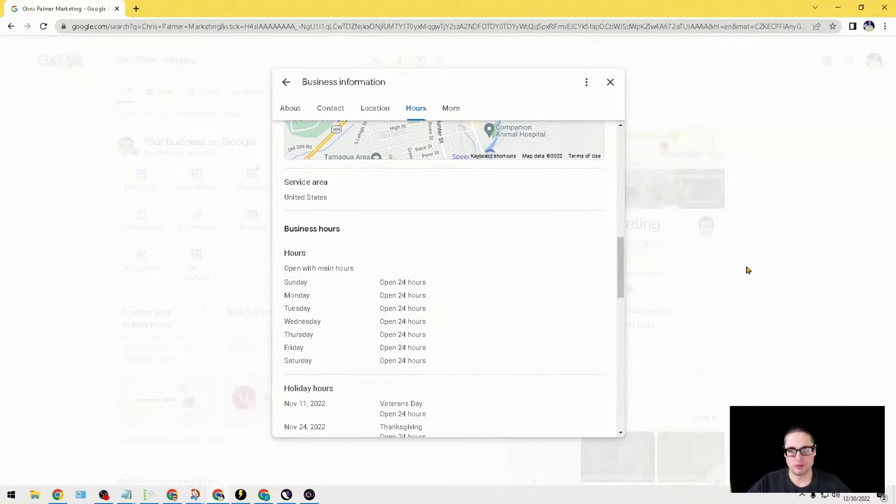
pyautogui.scroll(-1, 625, 271)
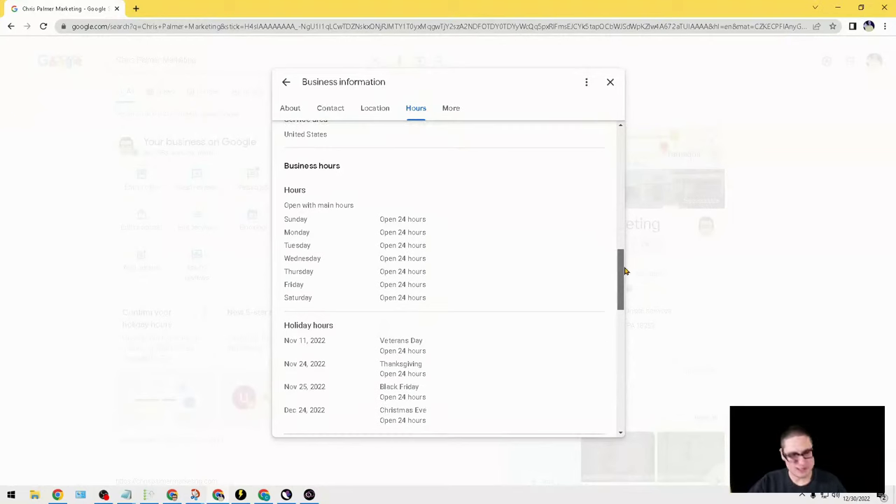
pyautogui.scroll(-2, 625, 271)
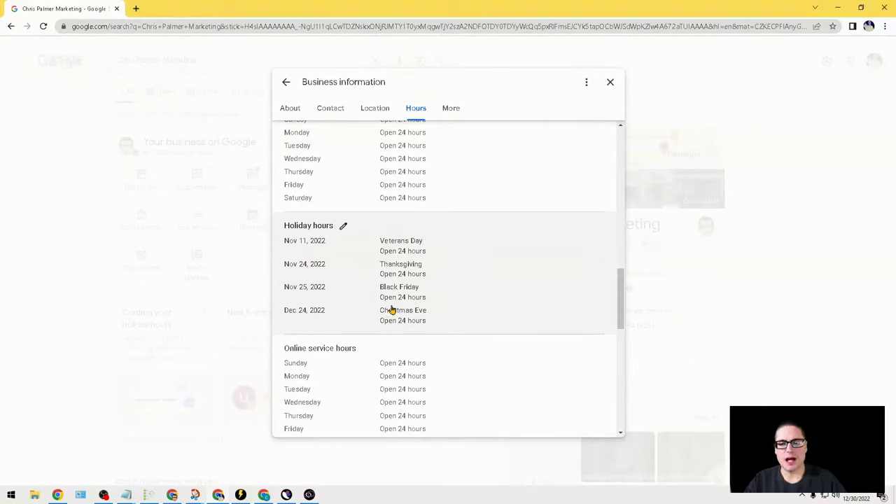
pyautogui.click(345, 227)
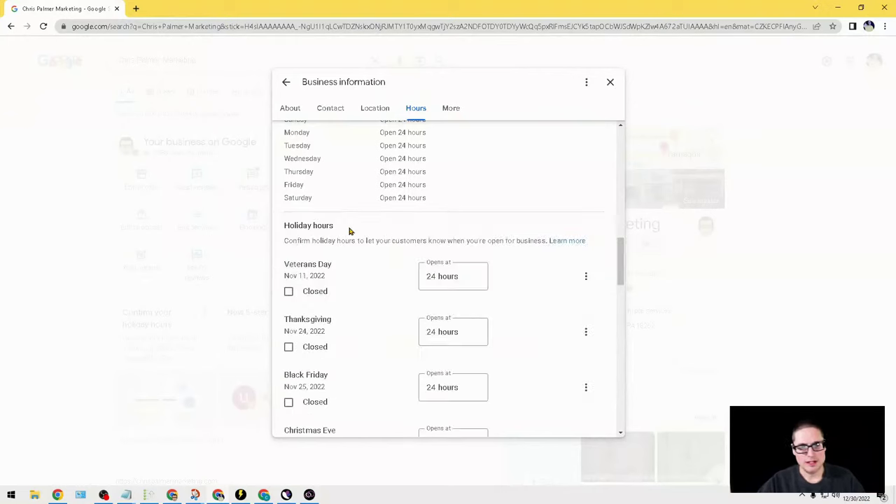
pyautogui.scroll(-2, 292, 320)
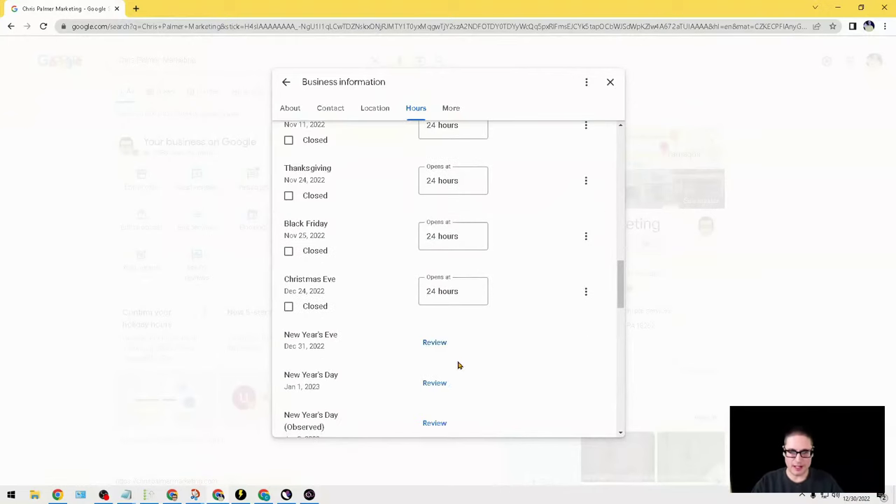
pyautogui.click(434, 343)
# Set New Year's Day, New Year's Day (Observed), Martin Luther King Jr. Day and Washington's Birthday to open 24 hours and save the holiday hours
pyautogui.scroll(-1, 460, 386)
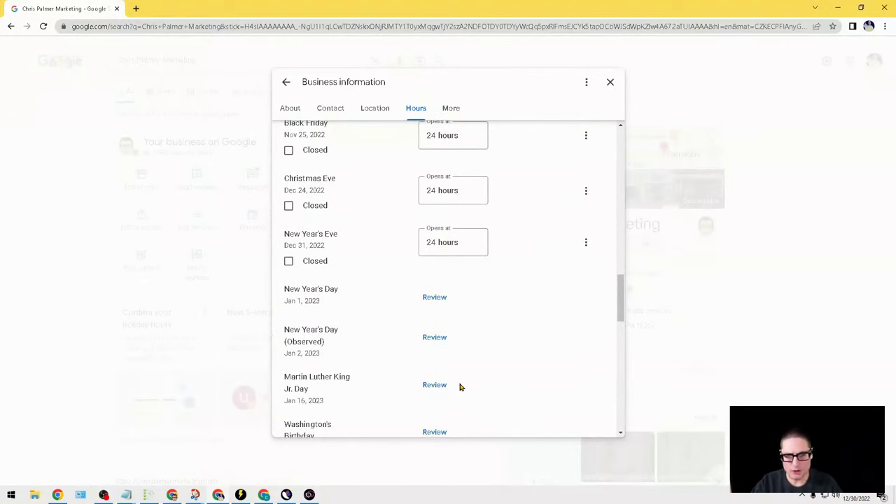
pyautogui.click(441, 297)
pyautogui.click(434, 352)
pyautogui.scroll(-1, 462, 336)
pyautogui.click(436, 320)
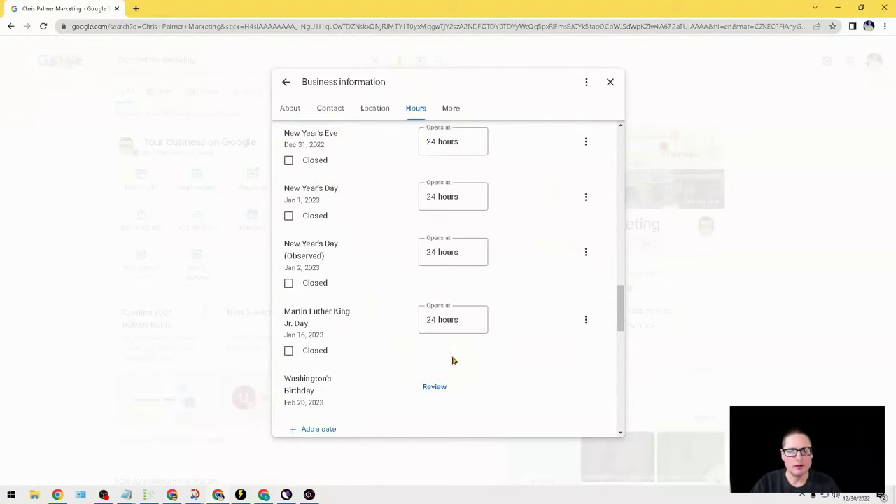
pyautogui.click(437, 386)
pyautogui.scroll(-1, 501, 404)
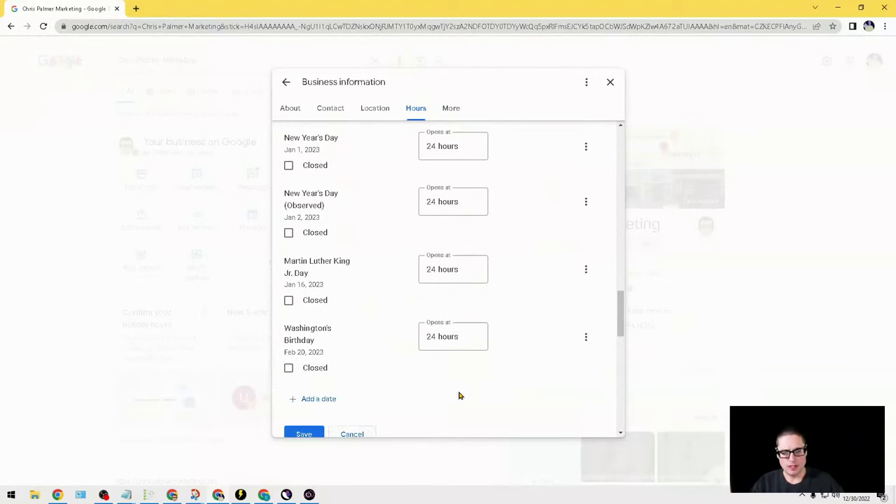
pyautogui.scroll(-2, 319, 345)
pyautogui.click(318, 341)
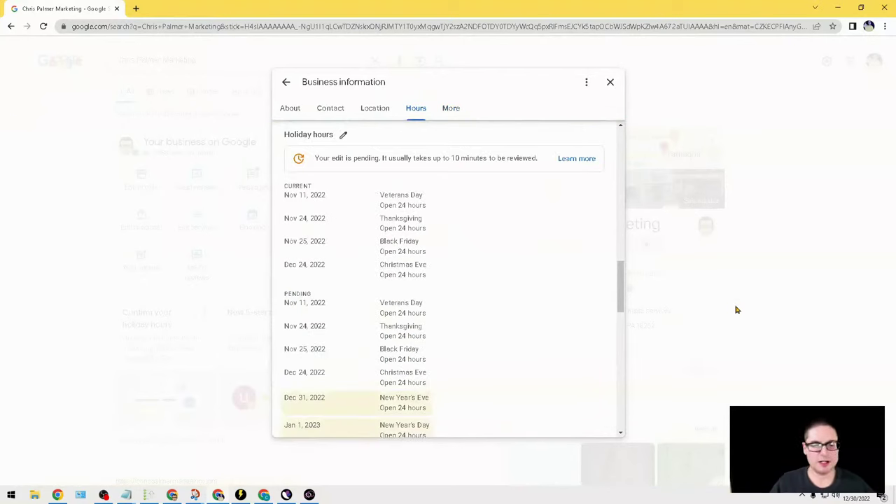
# Examine the submitted holiday hours, the online service hours and the additional hour types on offer
pyautogui.scroll(-3, 506, 340)
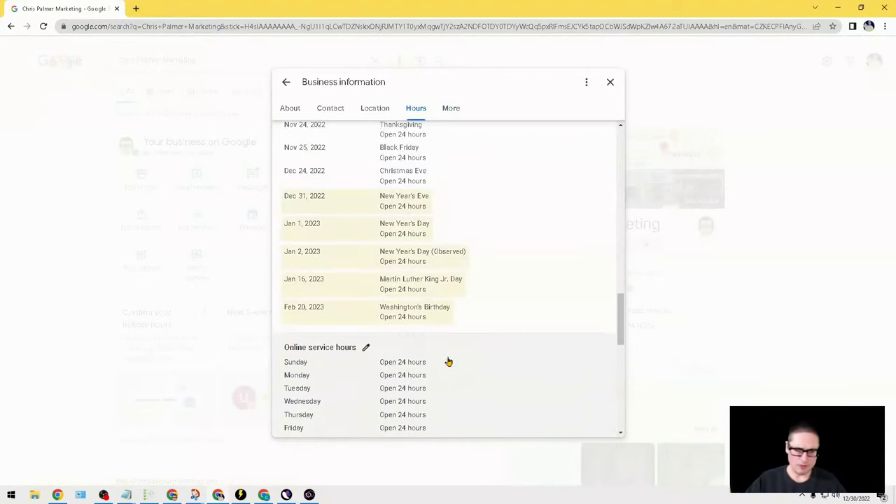
pyautogui.scroll(-2, 569, 343)
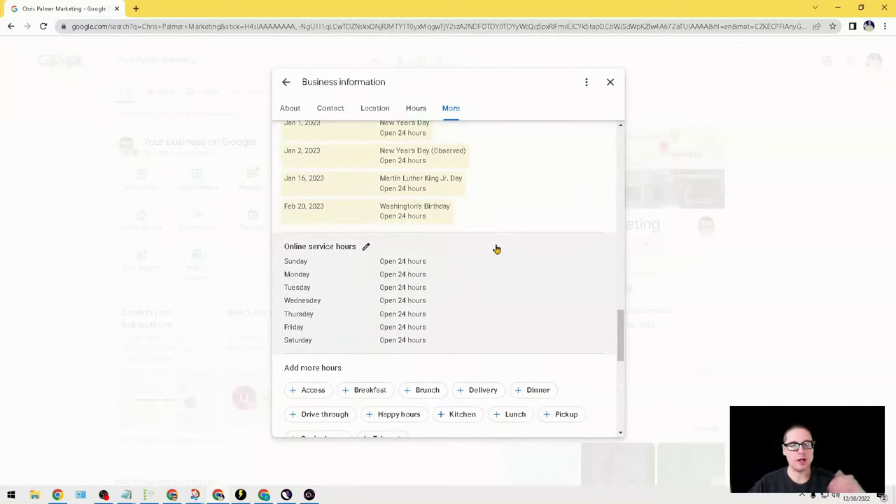
pyautogui.scroll(2, 518, 217)
pyautogui.scroll(5, 534, 192)
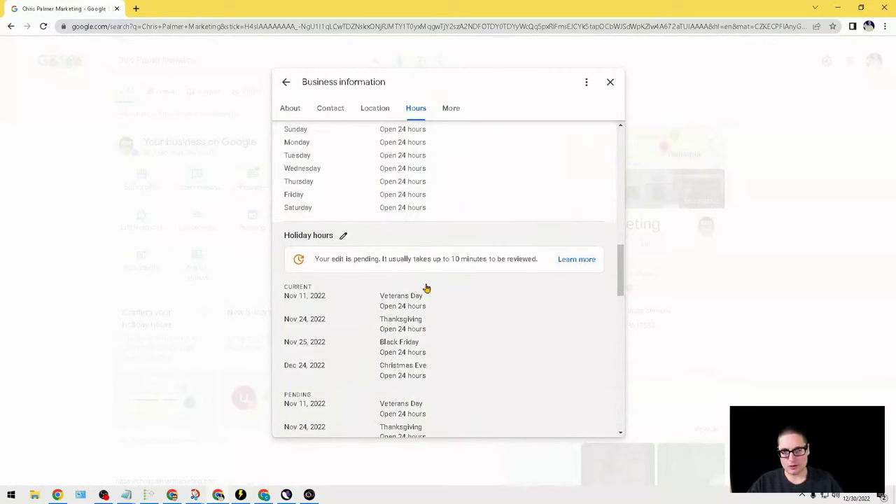
pyautogui.scroll(-8, 397, 203)
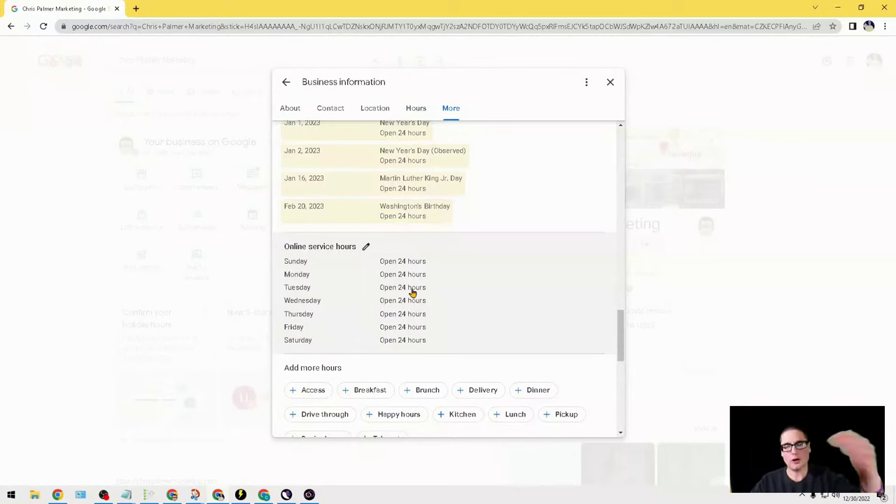
pyautogui.scroll(-2, 404, 308)
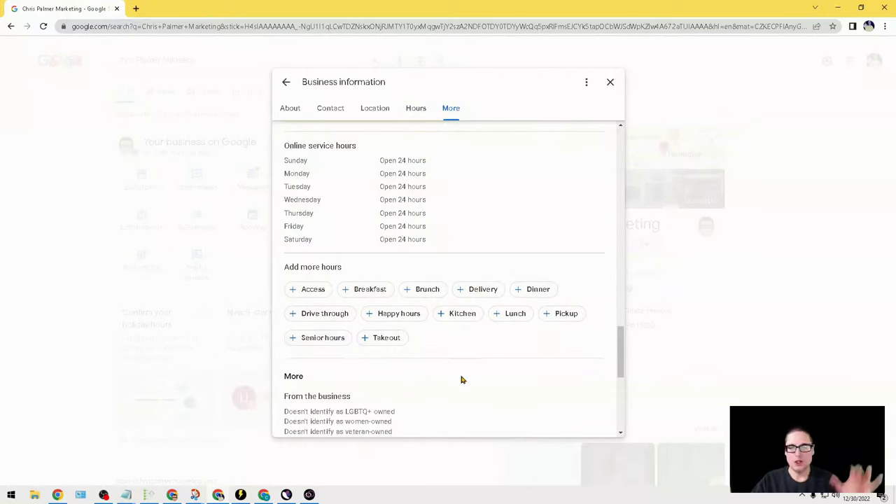
pyautogui.scroll(-1, 462, 382)
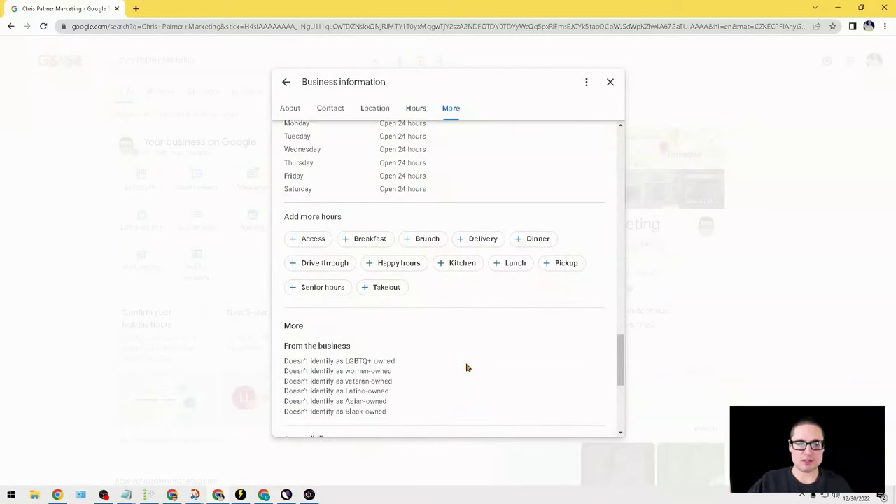
# Open the ownership attributes under From the business, review their Yes/No options and cancel the edit
pyautogui.scroll(-2, 420, 326)
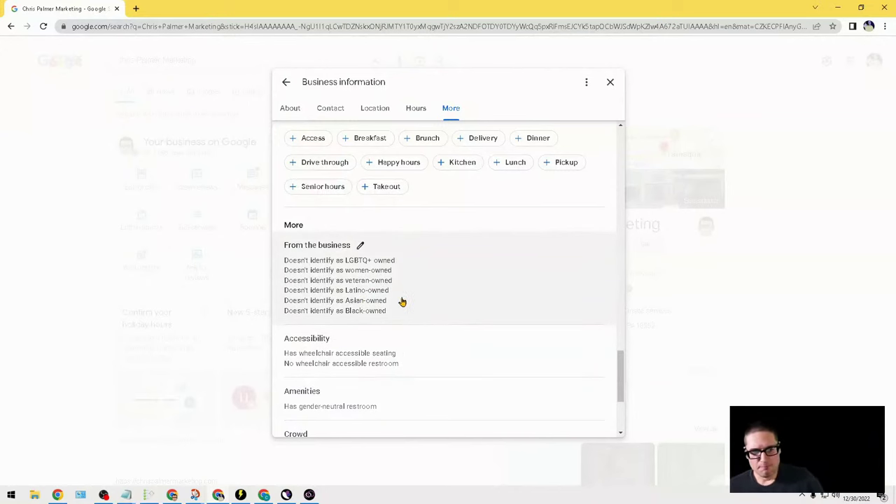
pyautogui.click(363, 250)
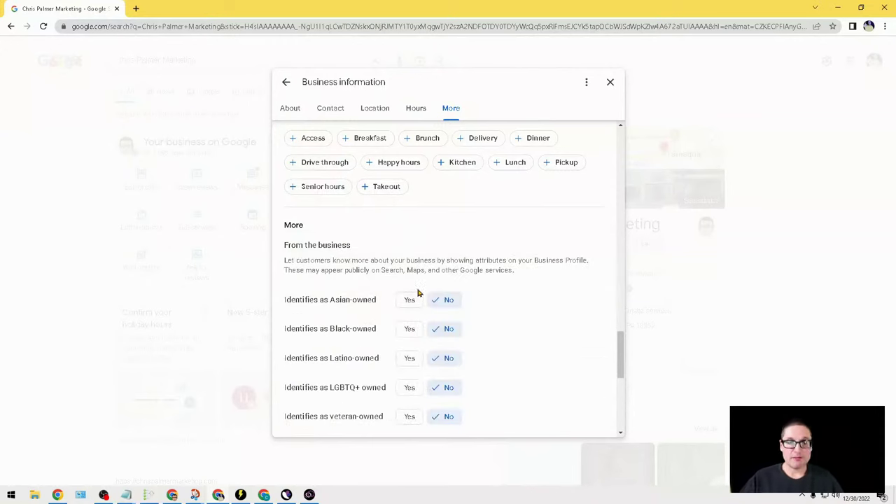
pyautogui.scroll(-1, 418, 292)
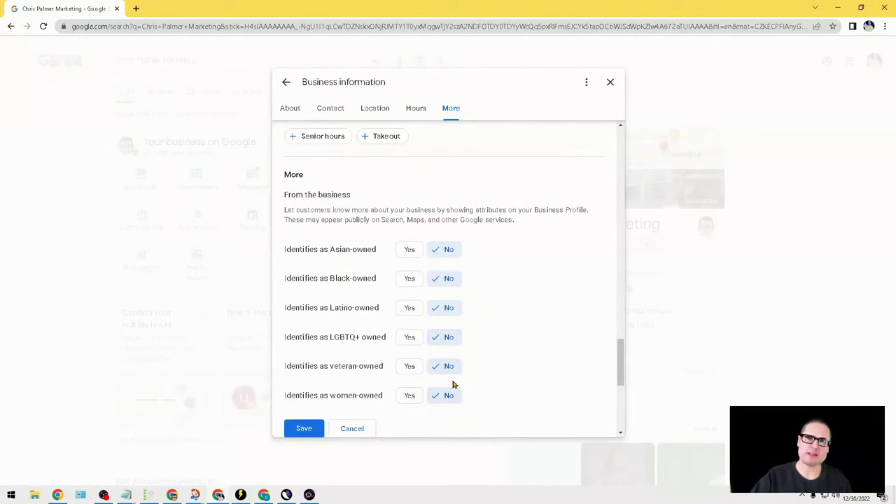
pyautogui.scroll(-2, 453, 378)
pyautogui.click(357, 329)
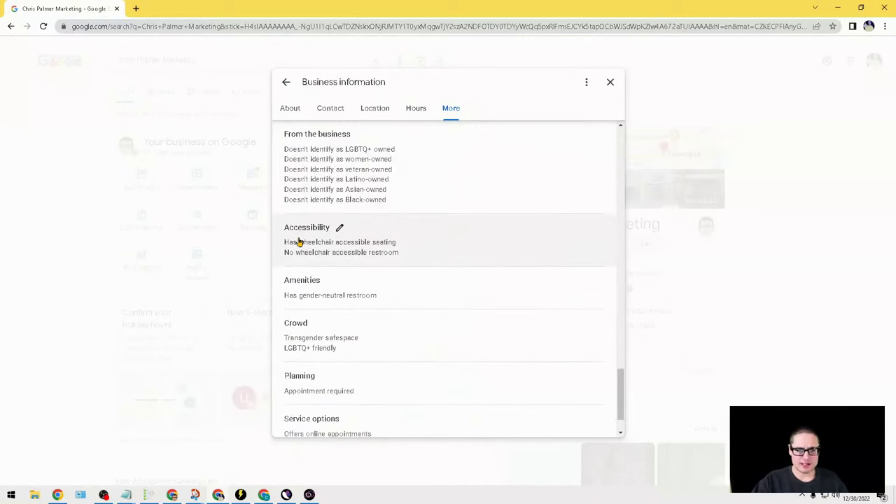
# Review the editable options of the Accessibility and Amenities attributes, cancelling each edit
pyautogui.click(340, 227)
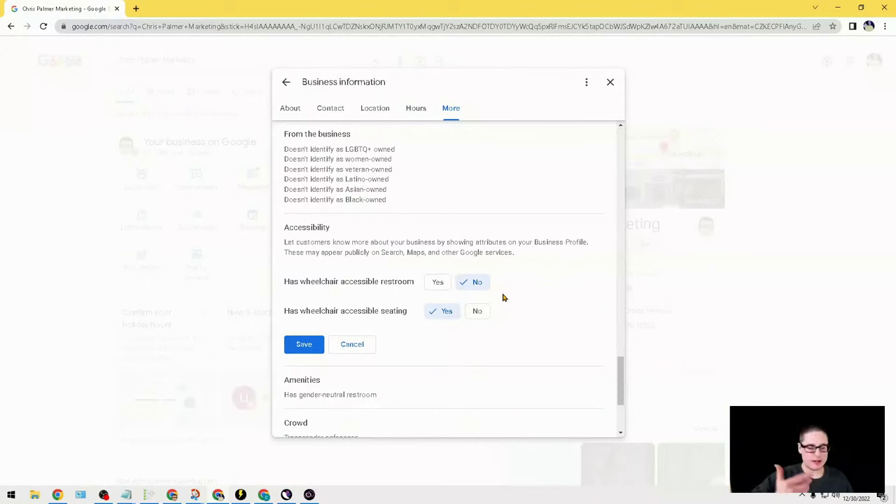
pyautogui.click(371, 348)
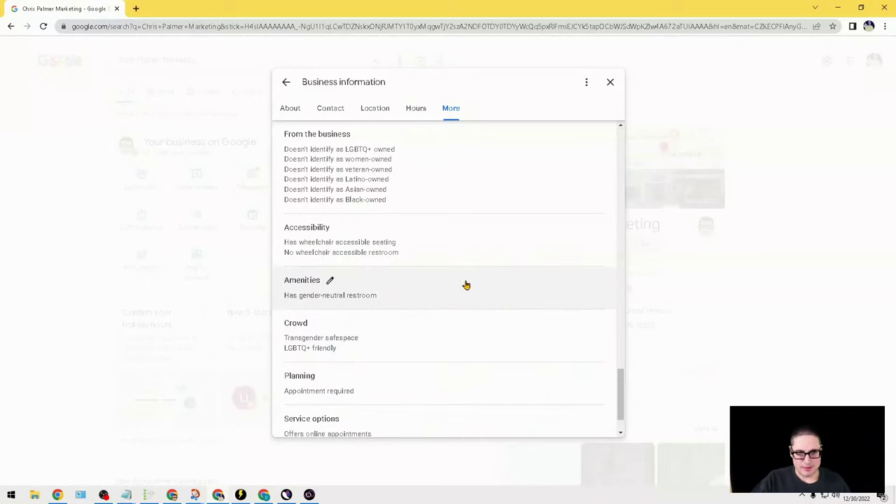
pyautogui.click(331, 280)
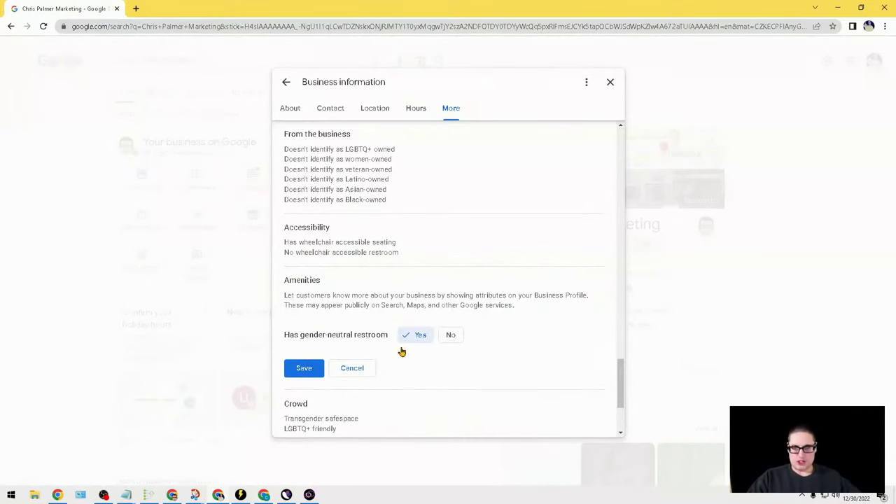
pyautogui.click(358, 376)
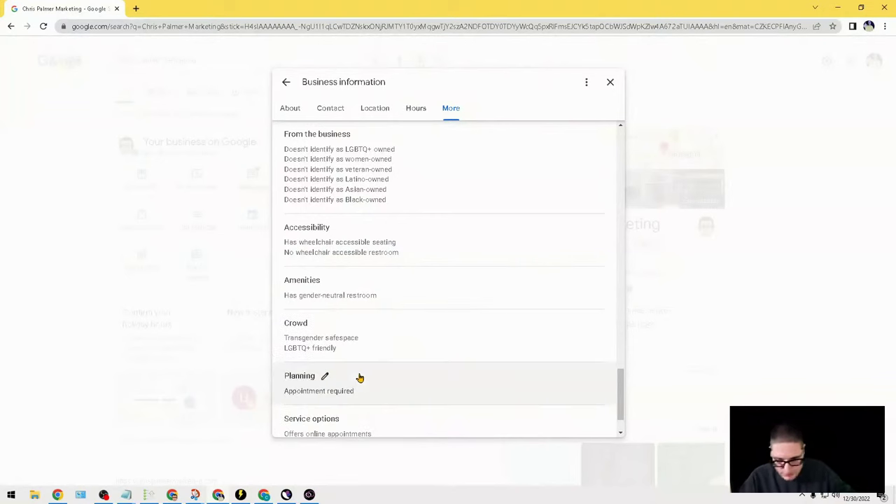
# Review the editable options of the Crowd and Planning attributes, cancelling each edit
pyautogui.click(316, 323)
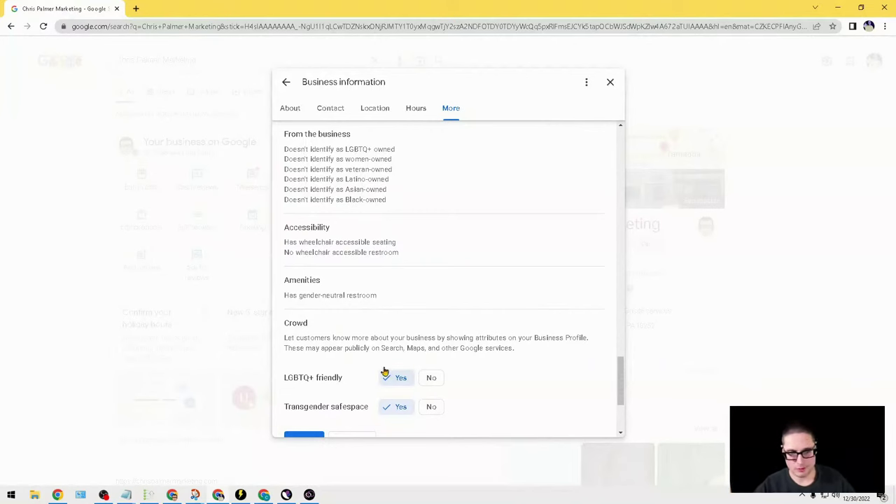
pyautogui.scroll(-1, 371, 381)
pyautogui.click(350, 390)
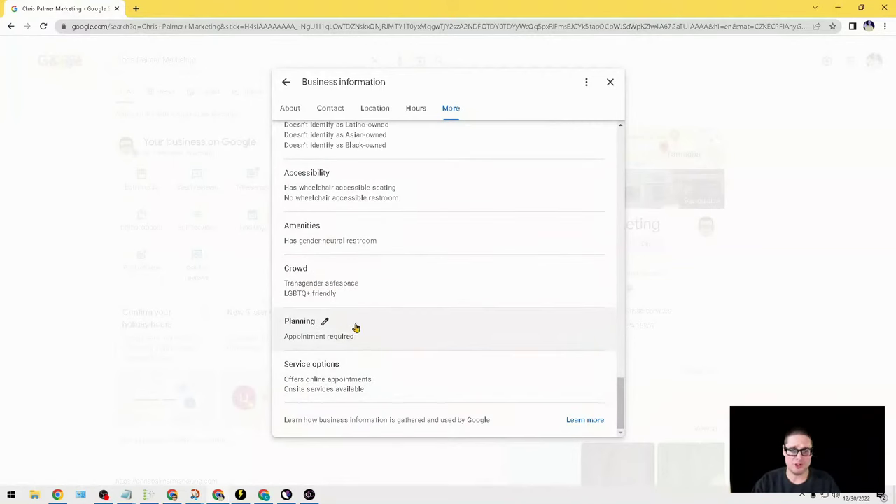
pyautogui.click(325, 321)
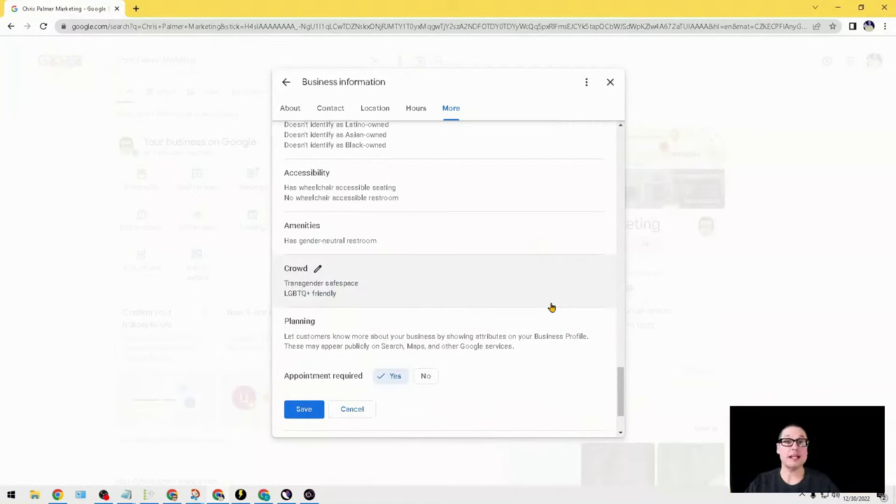
pyautogui.click(362, 413)
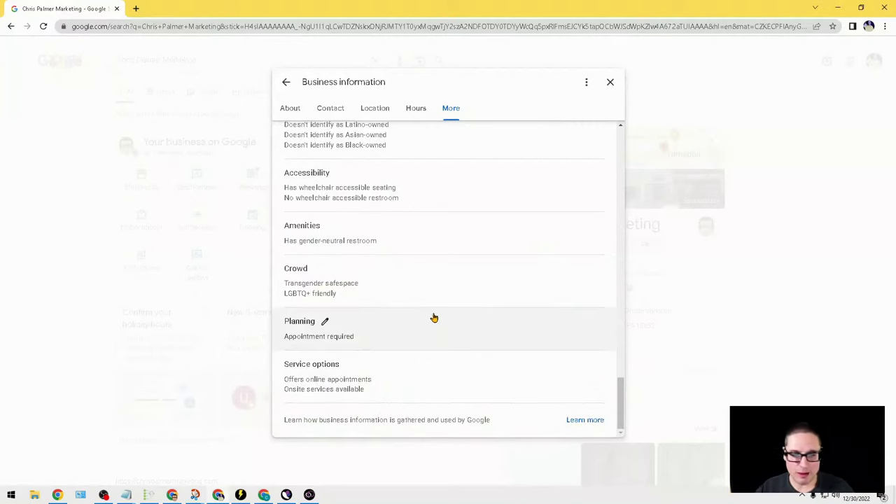
# Review the Service options attributes for online appointments and onsite services, and cancel the edit
pyautogui.click(361, 371)
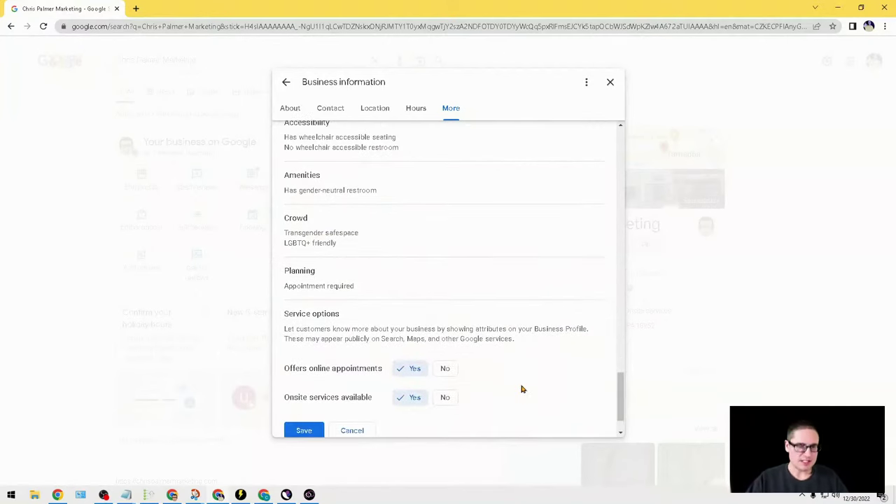
pyautogui.scroll(-1, 524, 389)
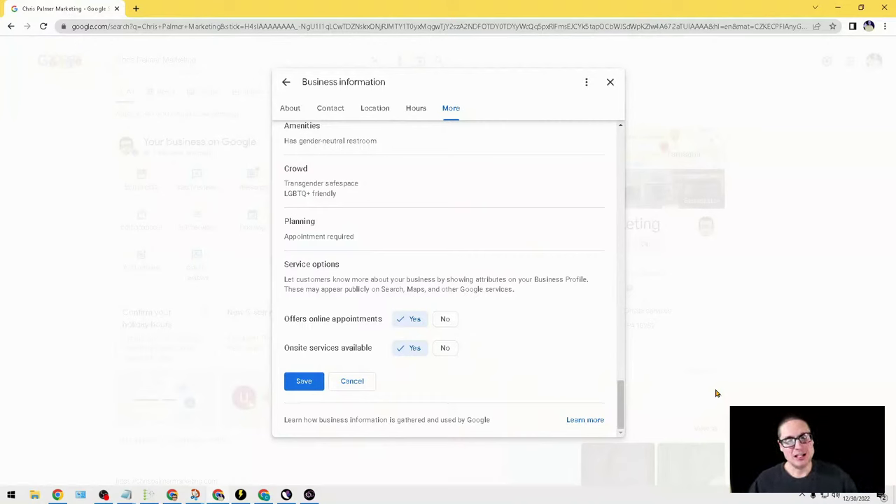
pyautogui.click(352, 381)
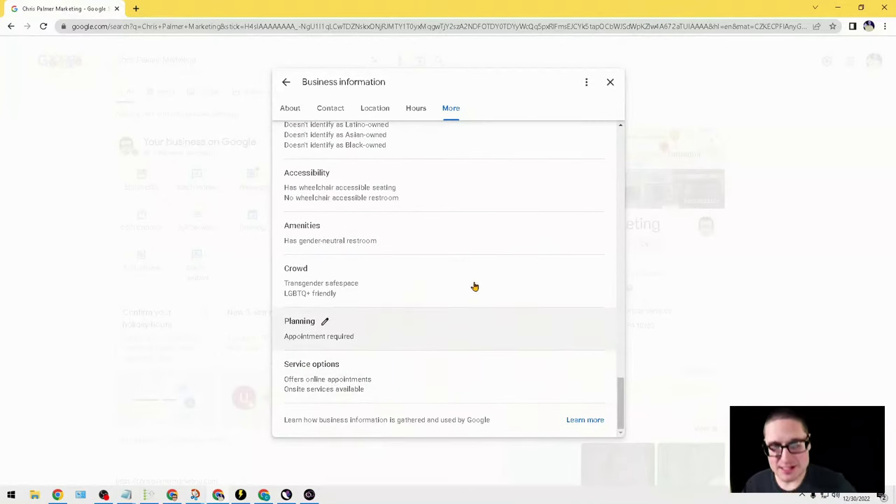
# Return to the start of the business information and revisit its Contact, Location, Hours and More sections in turn
pyautogui.moveTo(622, 402); pyautogui.dragTo(577, 35)
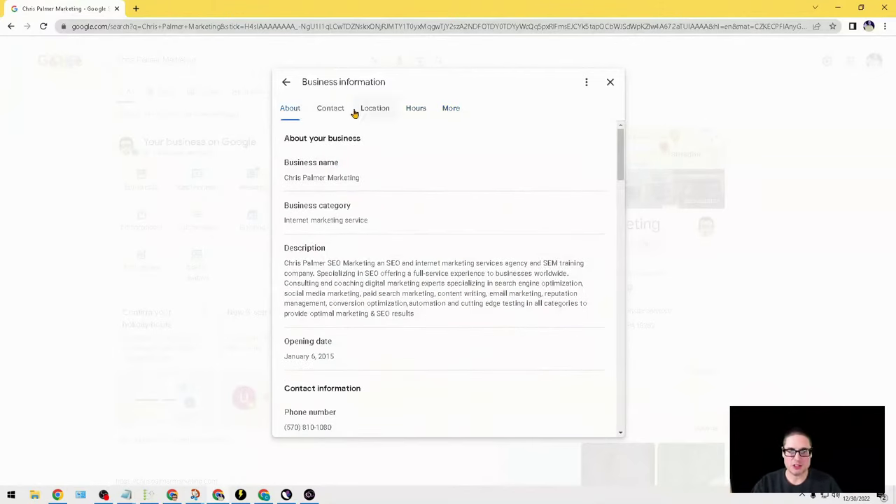
pyautogui.click(332, 112)
pyautogui.click(383, 112)
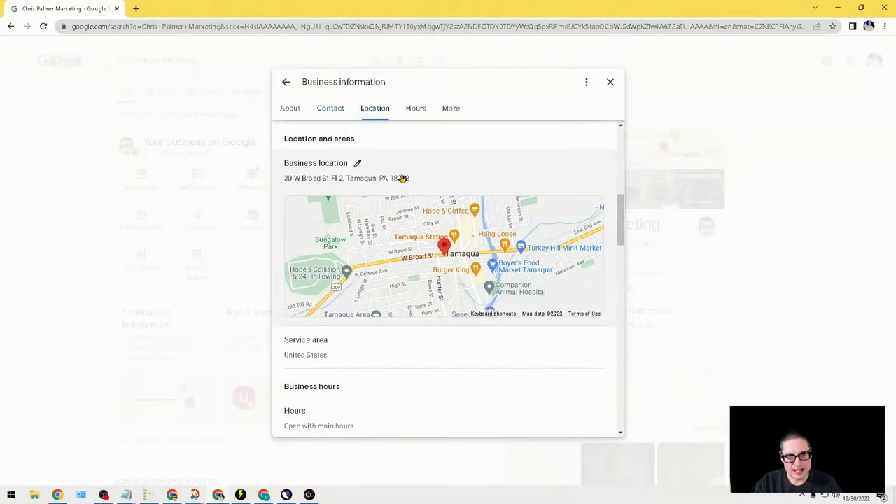
pyautogui.click(415, 108)
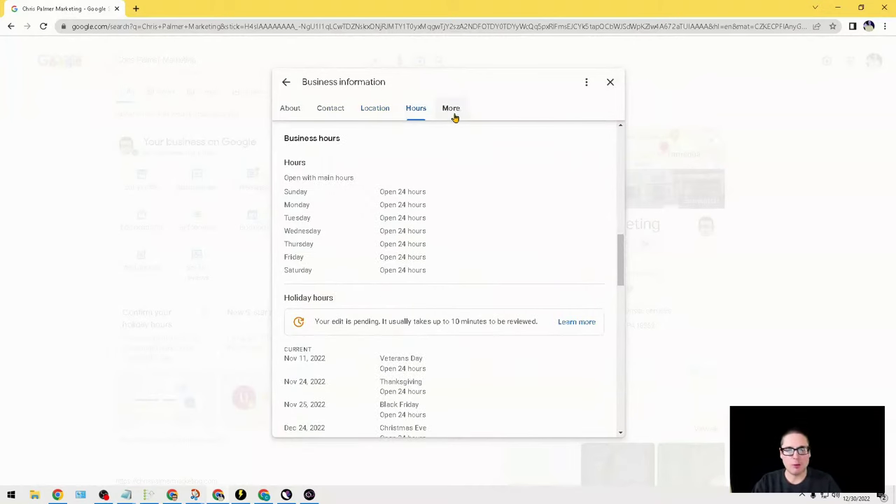
pyautogui.click(452, 112)
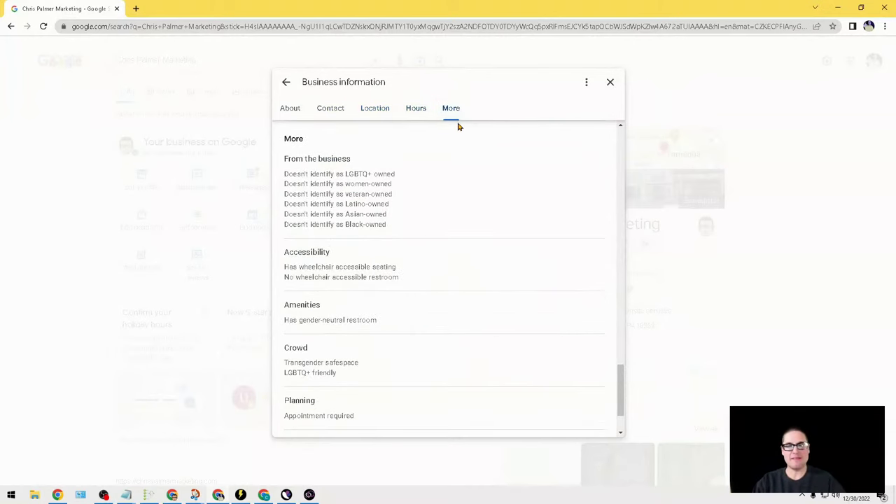
# Close the business information, then review the customer reviews with all frequently mentioned topics expanded, and close them
pyautogui.click(611, 82)
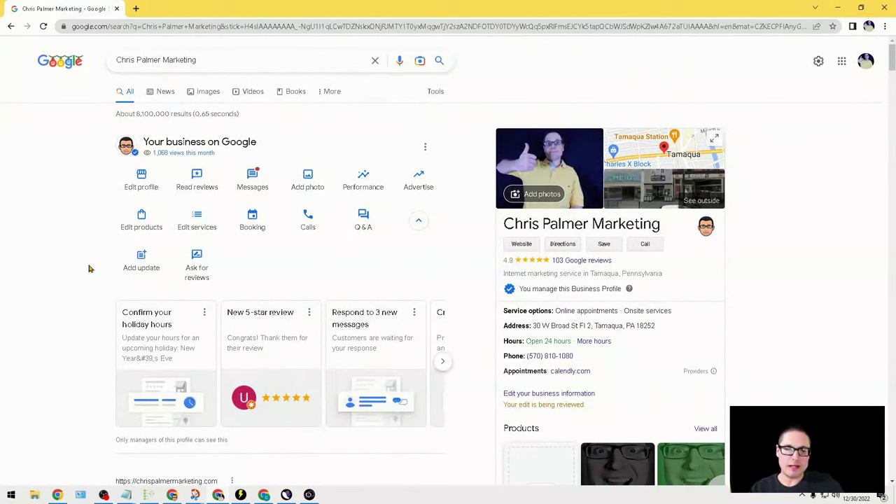
pyautogui.click(211, 175)
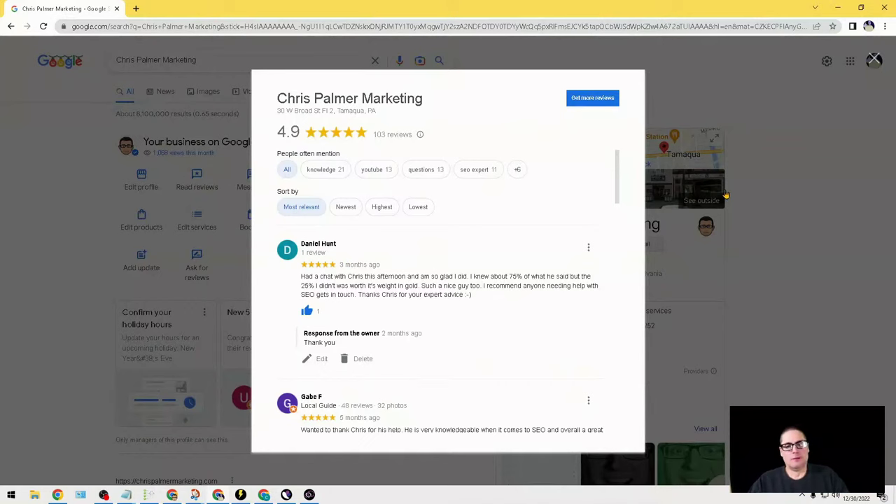
pyautogui.click(519, 171)
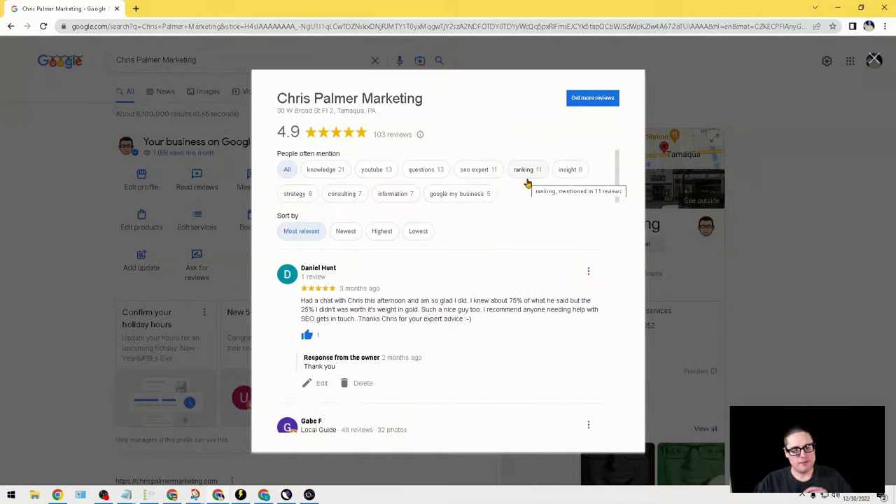
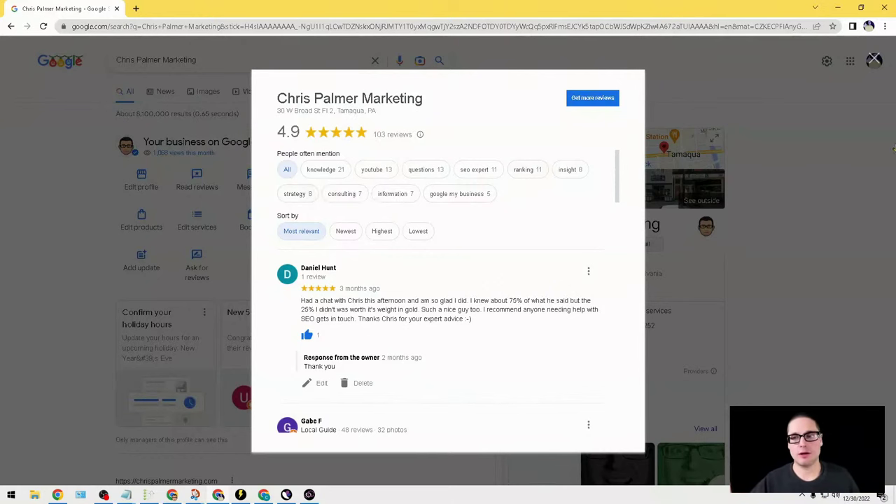
pyautogui.click(874, 62)
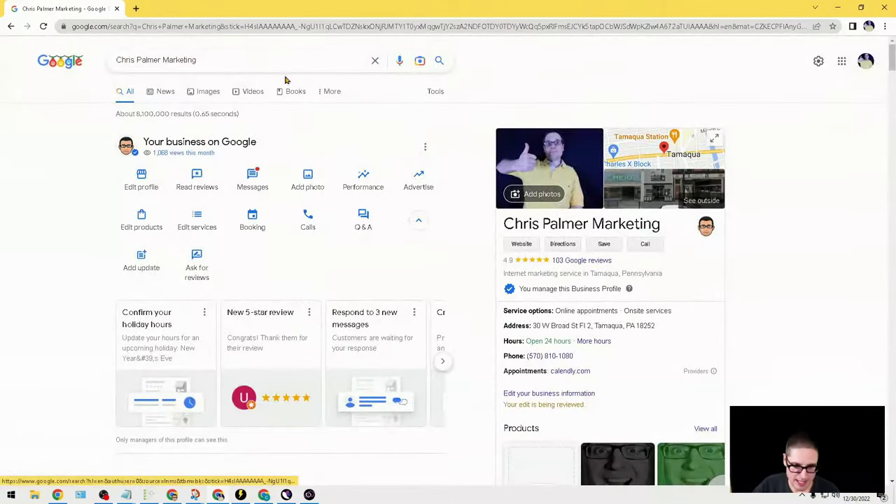
# Look over the profile's customer messages and its Add photo options, closing each view
pyautogui.click(251, 184)
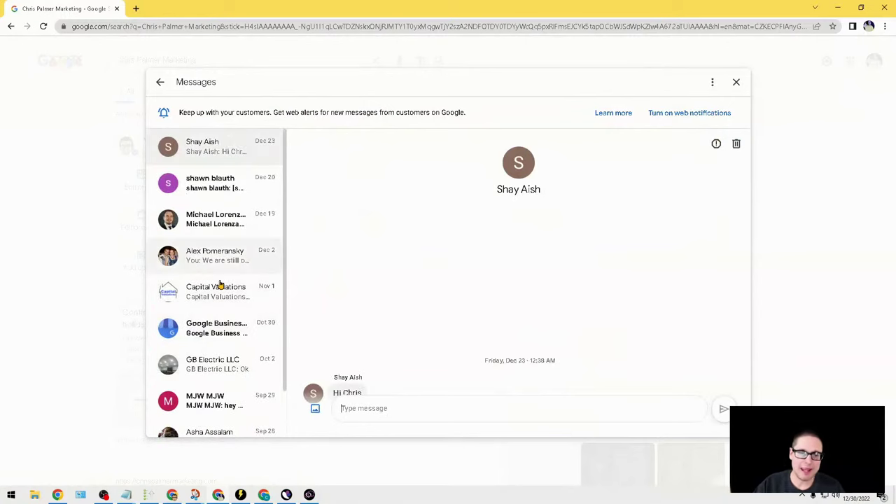
pyautogui.click(736, 82)
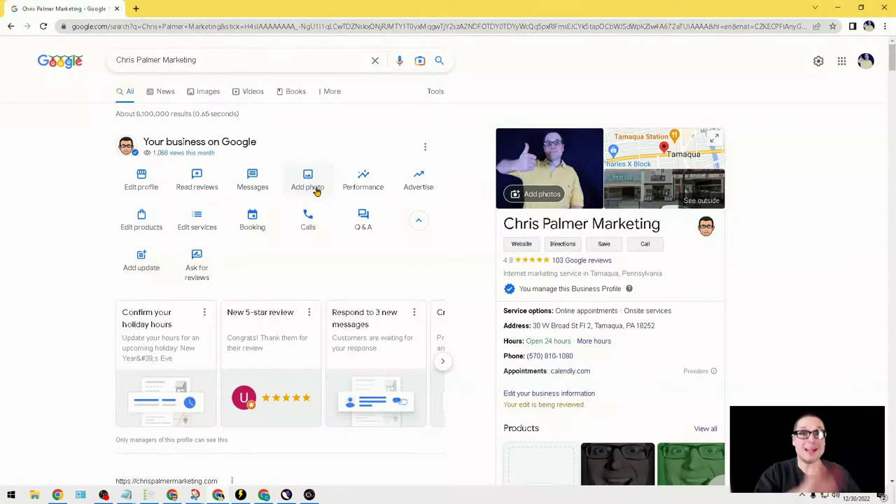
pyautogui.click(317, 186)
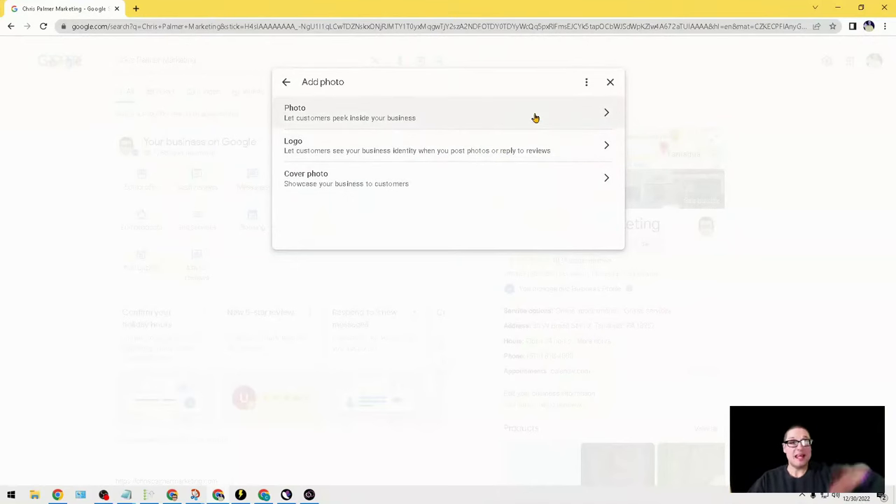
pyautogui.click(609, 83)
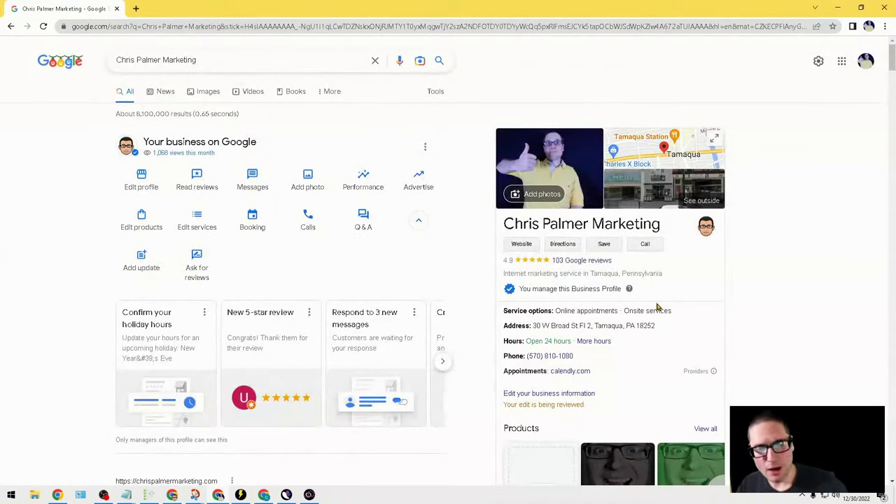
# Examine the profile's performance overview and the full searches breakdown of terms that showed the profile, and close it
pyautogui.click(375, 189)
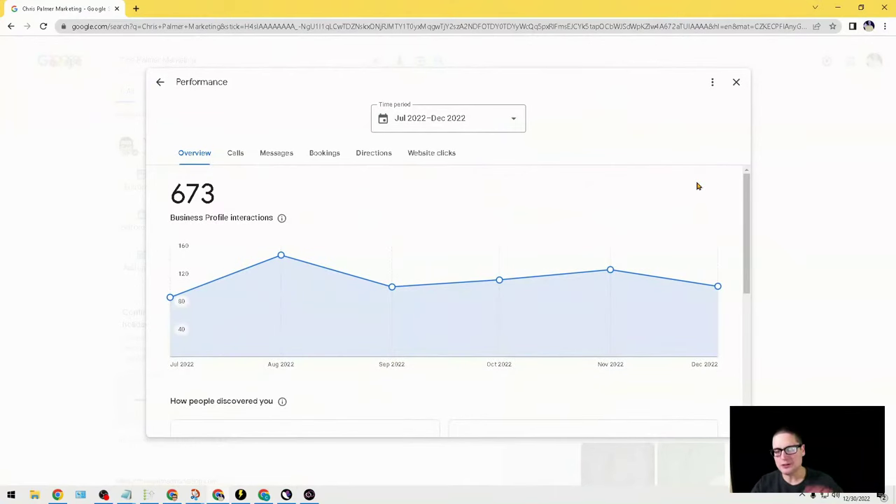
pyautogui.moveTo(744, 188); pyautogui.dragTo(732, 280)
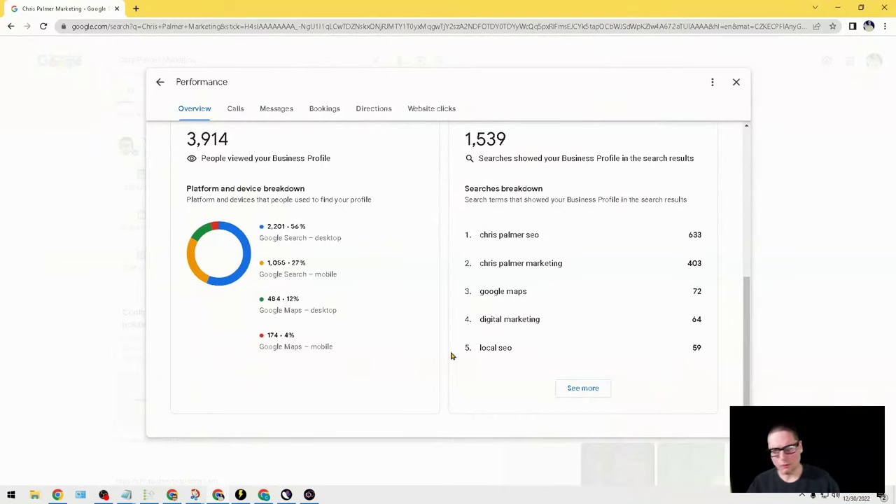
pyautogui.scroll(3, 452, 353)
pyautogui.scroll(-3, 619, 246)
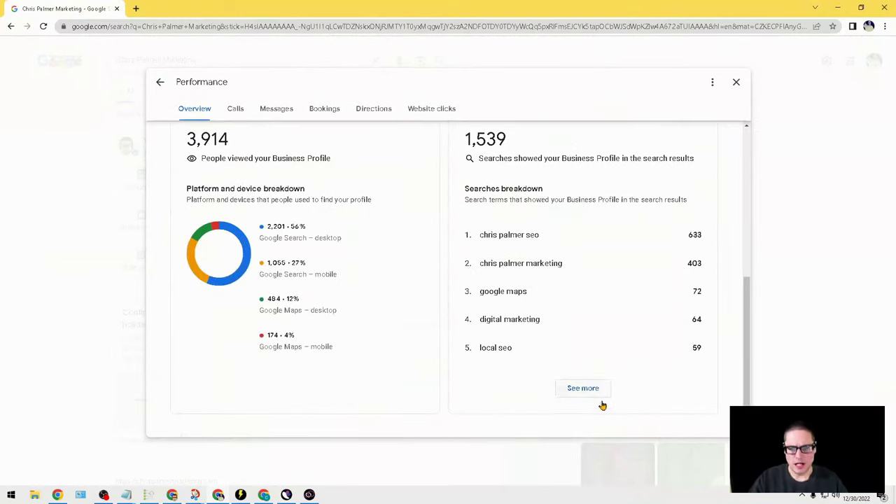
pyautogui.click(588, 389)
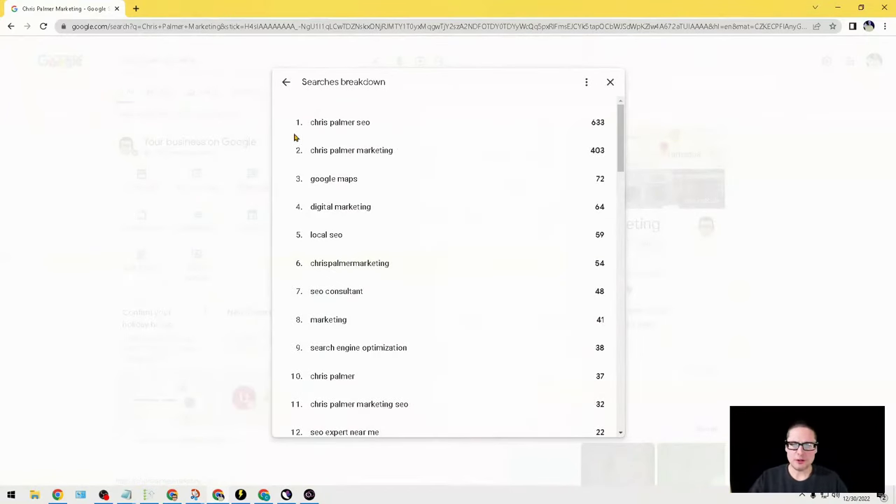
pyautogui.moveTo(311, 122); pyautogui.dragTo(520, 264)
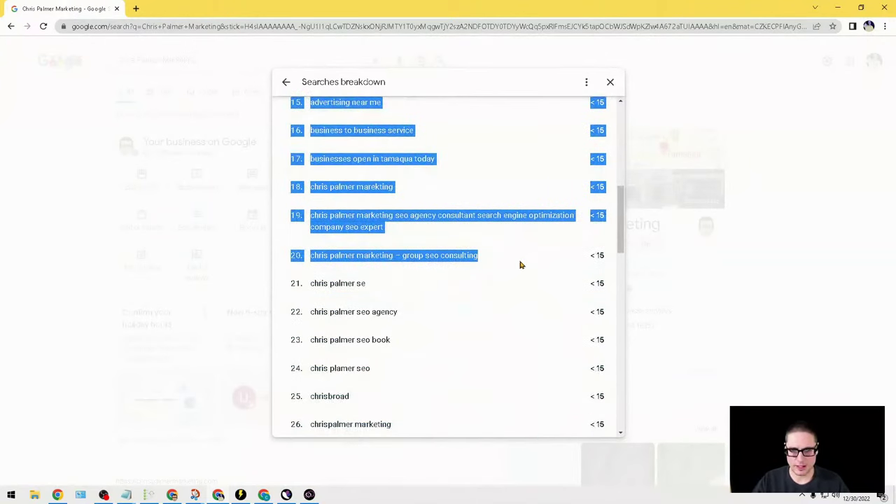
pyautogui.click(406, 242)
pyautogui.scroll(6, 493, 245)
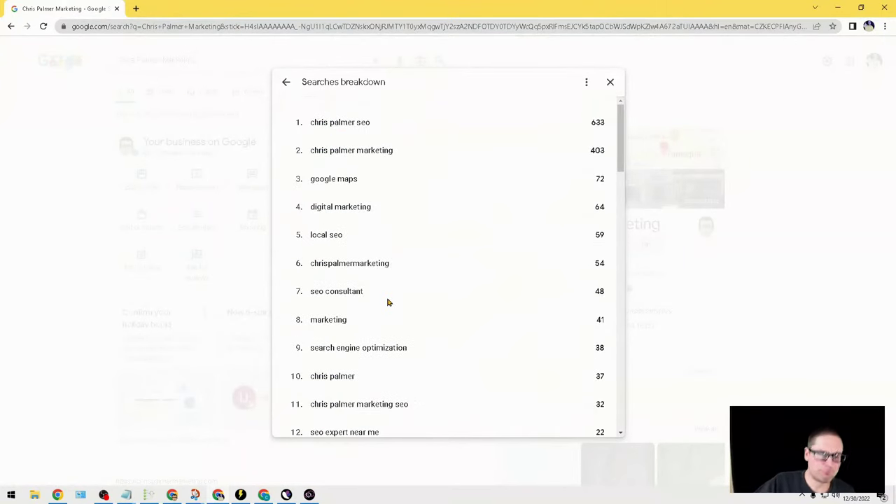
pyautogui.click(610, 83)
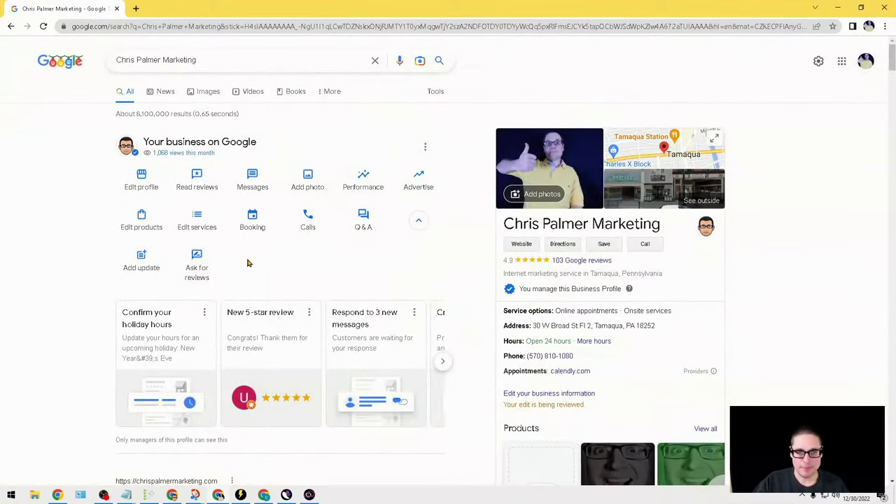
# Review the profile's performance charts for calls, messages, bookings, directions and website clicks over Jul 2022–Dec 2022
pyautogui.click(373, 187)
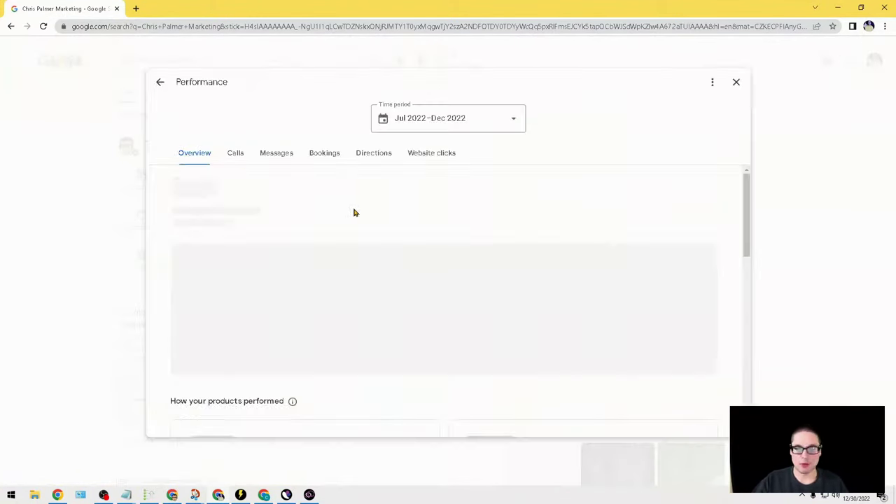
pyautogui.click(235, 153)
pyautogui.click(280, 156)
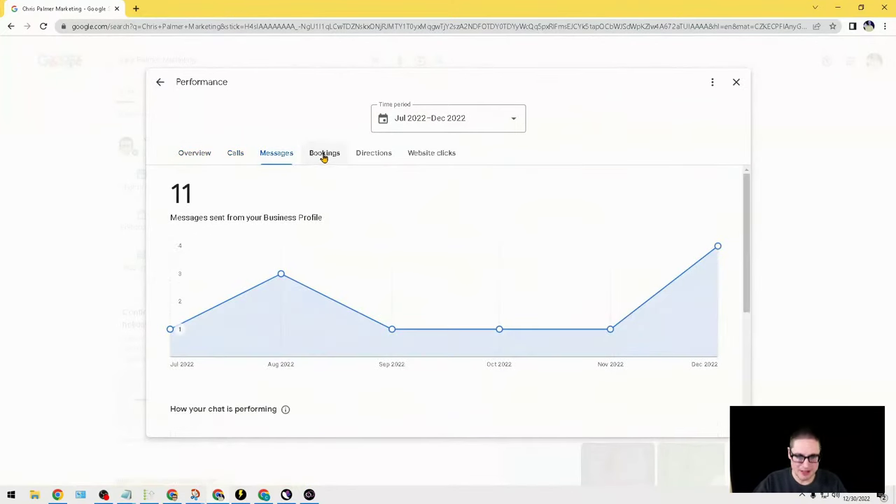
pyautogui.click(324, 154)
pyautogui.click(374, 163)
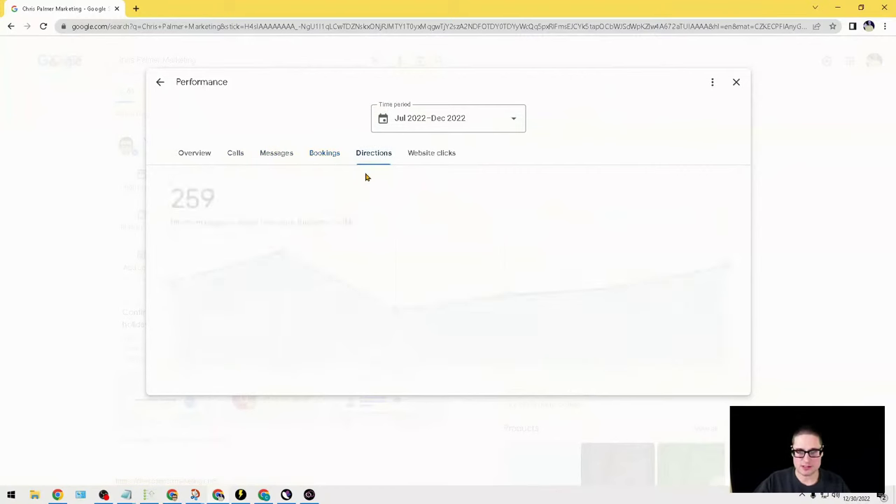
pyautogui.tripleClick(201, 196)
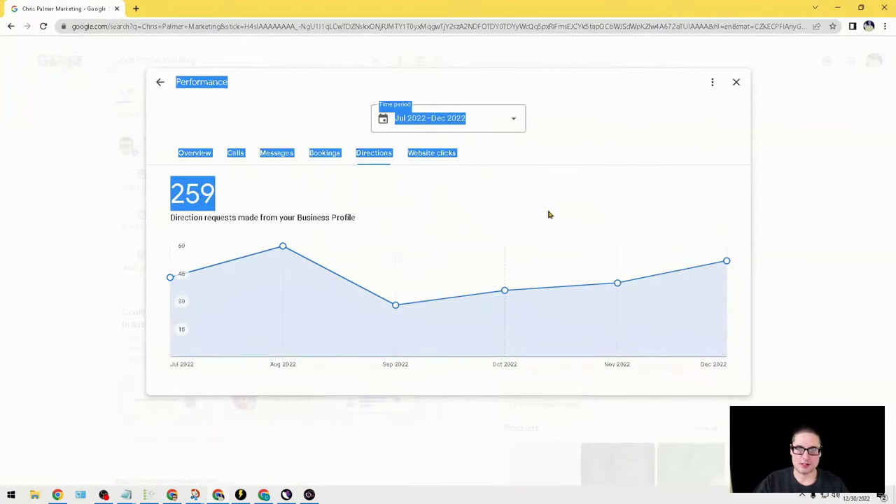
pyautogui.click(516, 155)
pyautogui.click(436, 155)
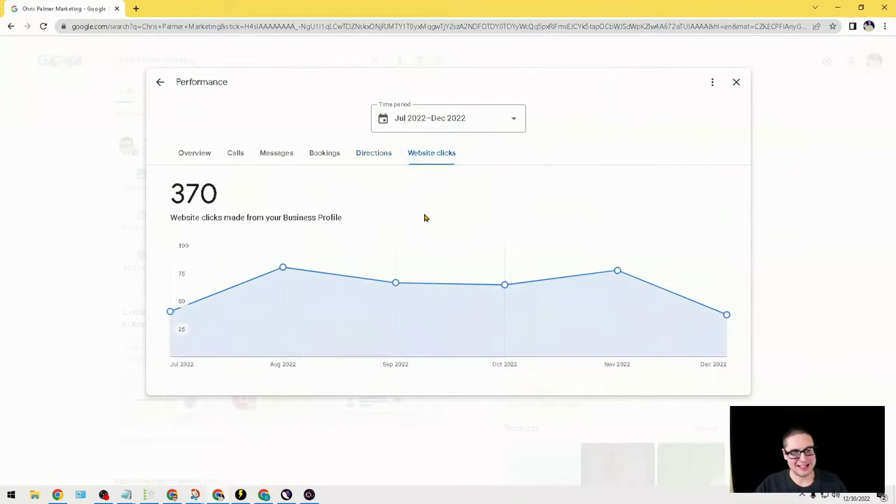
pyautogui.moveTo(497, 263)
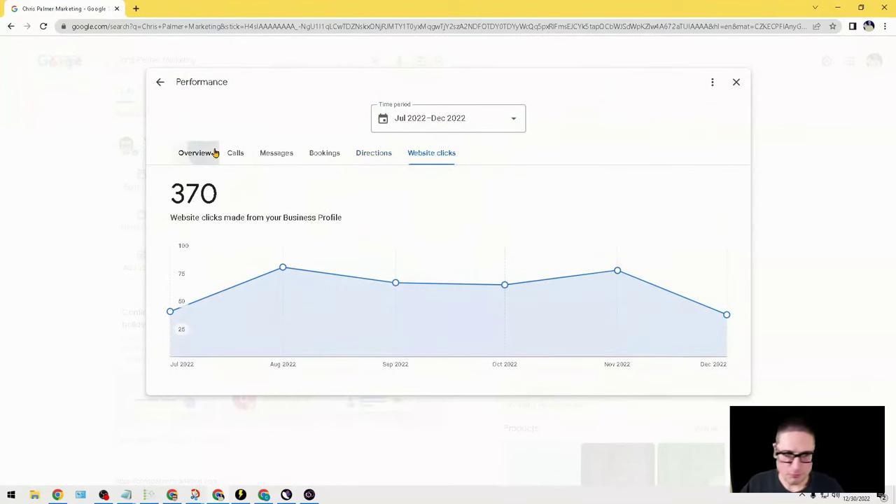
# Return to the performance overview, examine product performance, the platform and device breakdown and the top search terms, and close the report
pyautogui.click(188, 153)
pyautogui.scroll(-5, 362, 317)
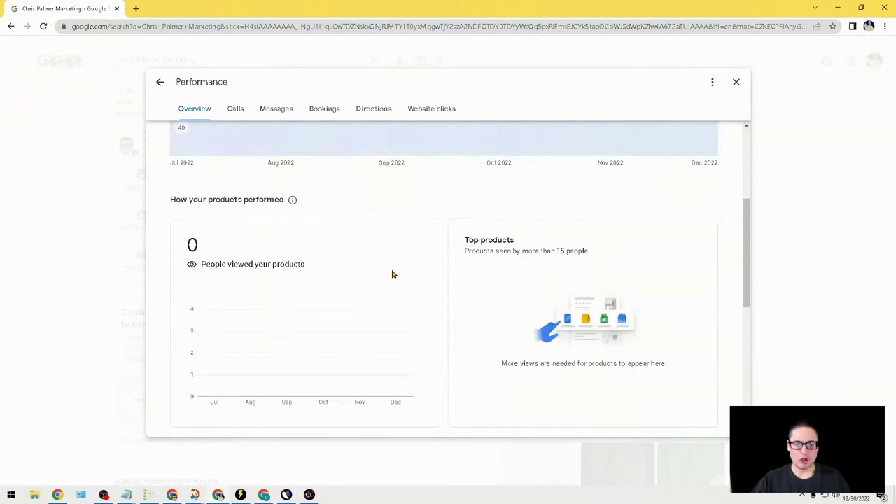
pyautogui.scroll(-2, 311, 327)
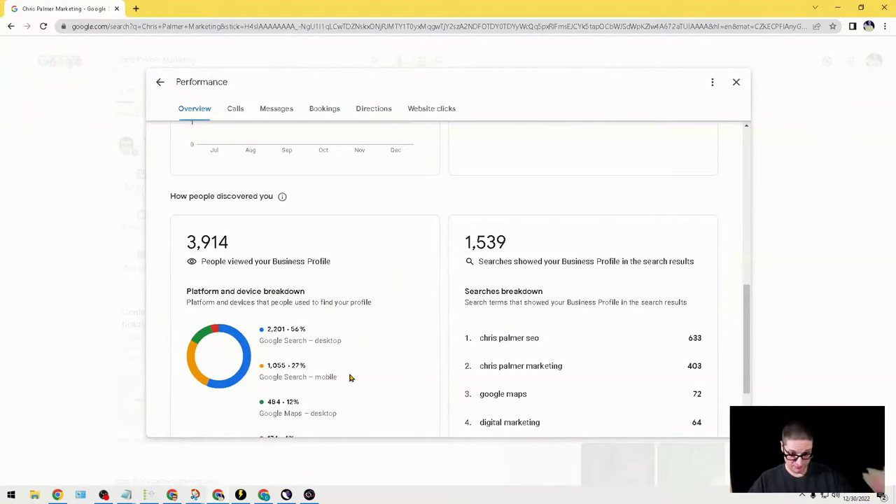
pyautogui.scroll(-1, 345, 380)
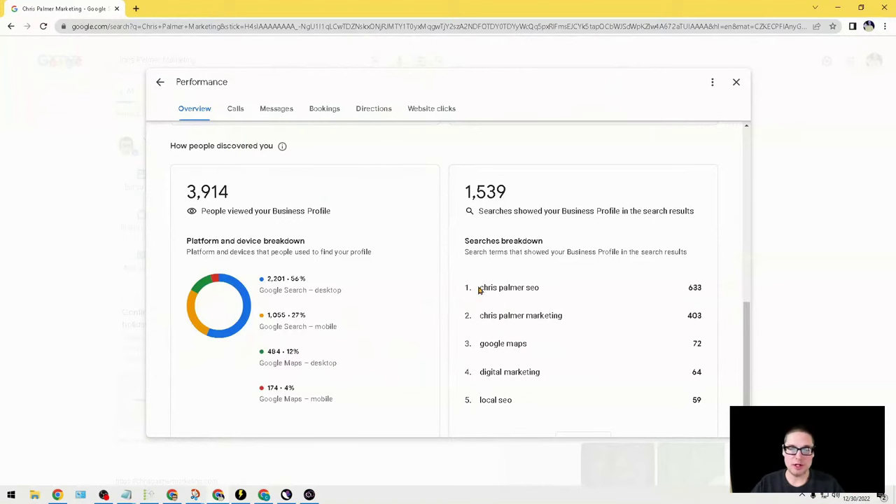
pyautogui.moveTo(480, 288); pyautogui.dragTo(574, 330)
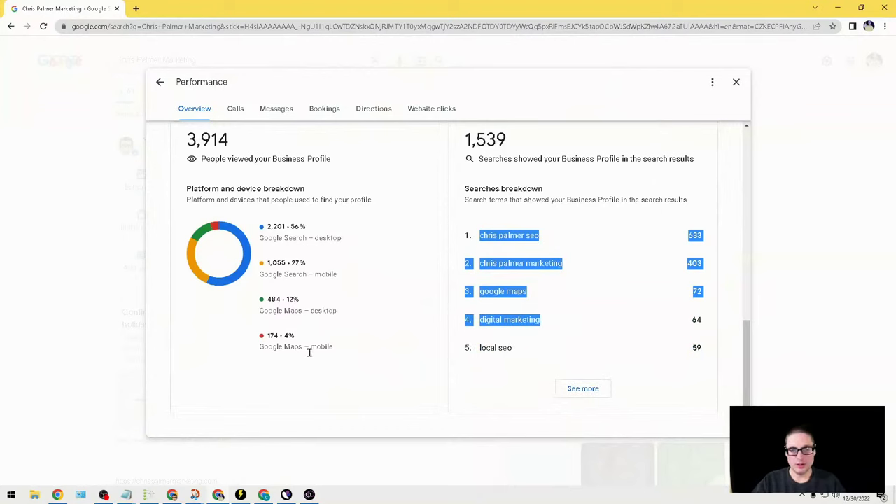
pyautogui.moveTo(346, 357); pyautogui.dragTo(288, 209)
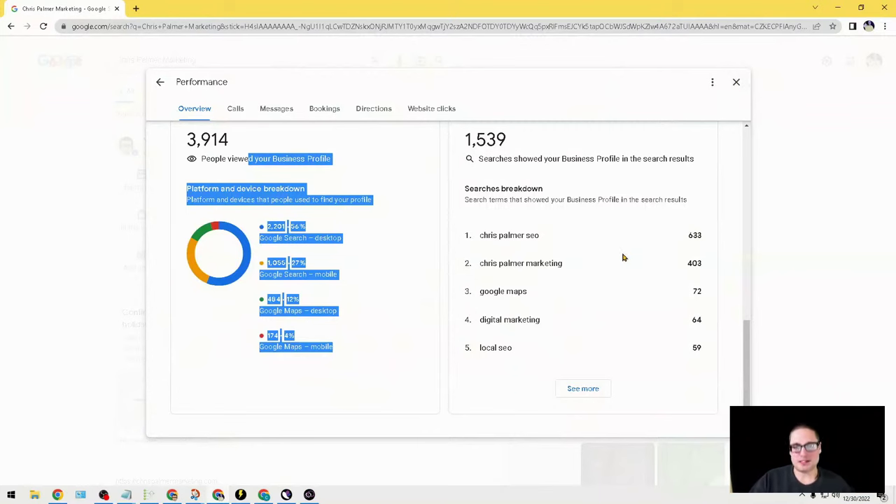
pyautogui.click(733, 84)
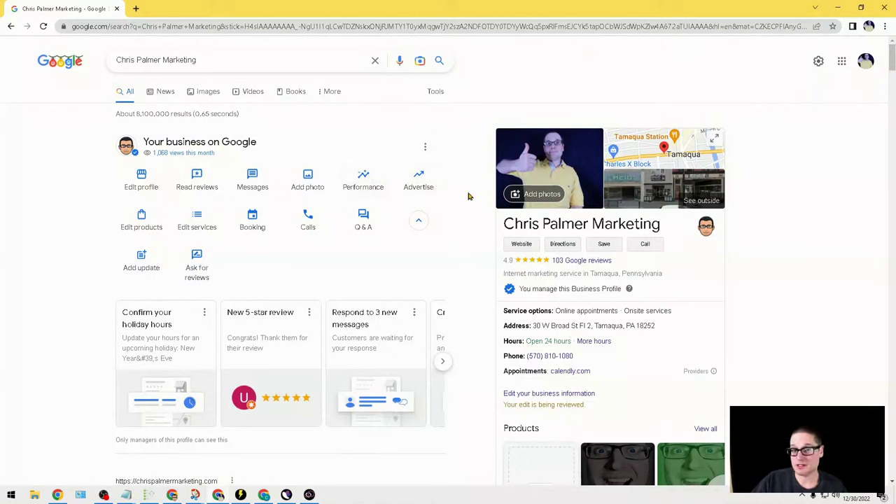
# Review the editable list of all products on the Business Profile and close it
pyautogui.click(158, 217)
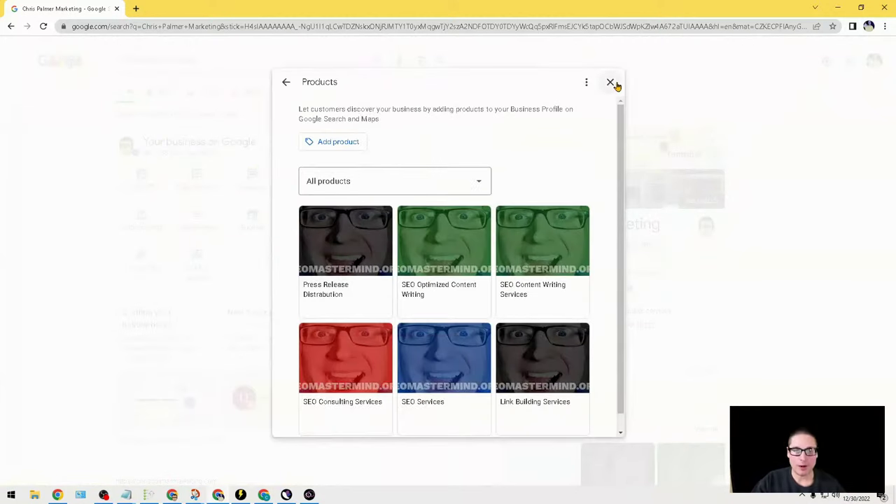
pyautogui.click(610, 84)
pyautogui.click(157, 220)
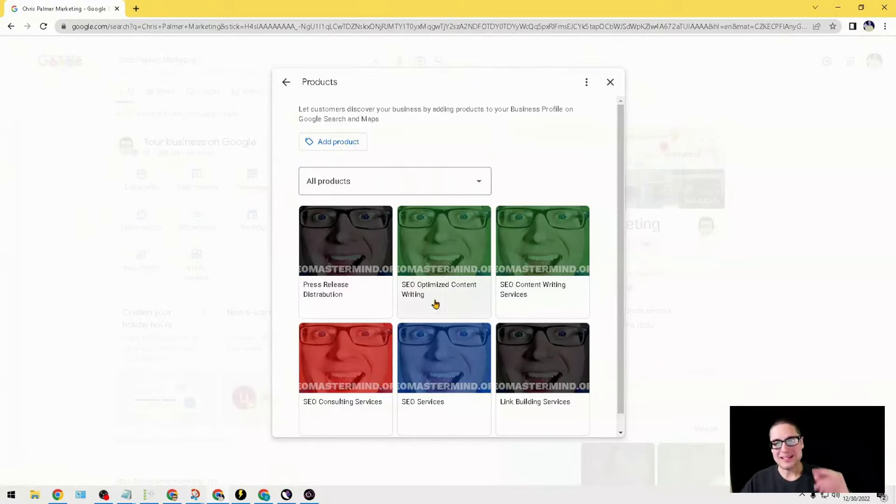
pyautogui.click(610, 82)
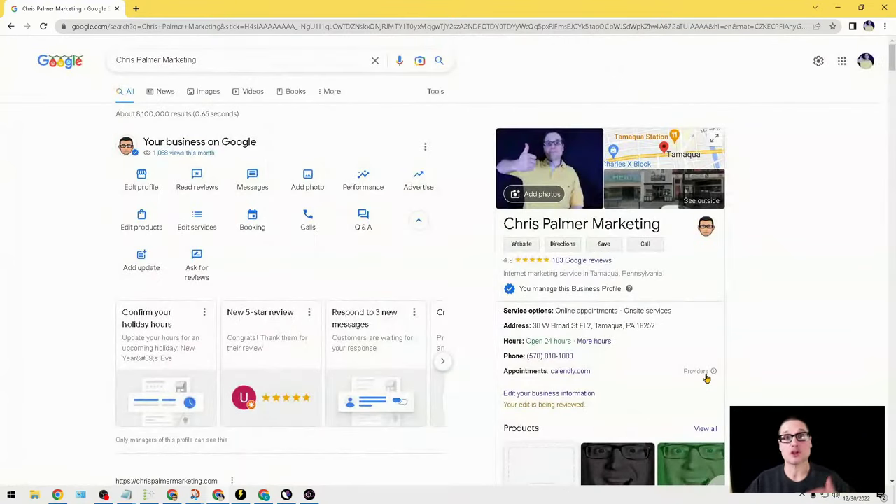
# Examine how the products appear to customers, grouped by category from Link Building Services down to SEO Services
pyautogui.scroll(-3, 750, 268)
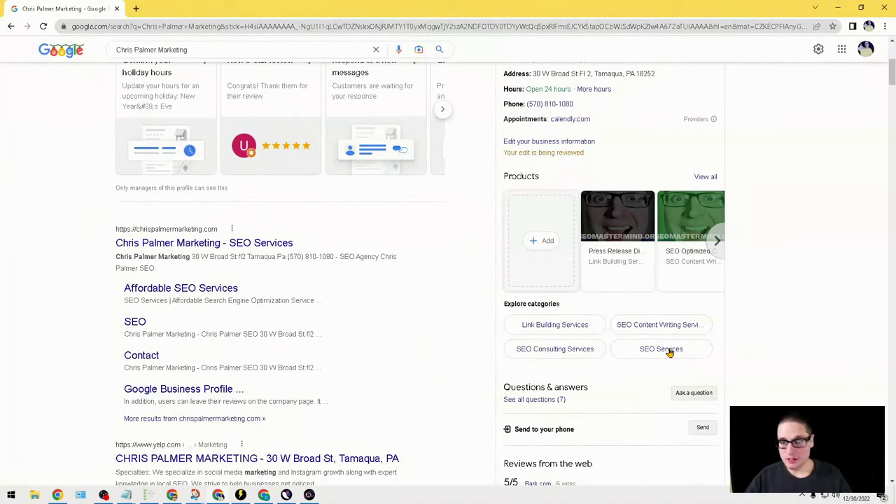
pyautogui.click(557, 342)
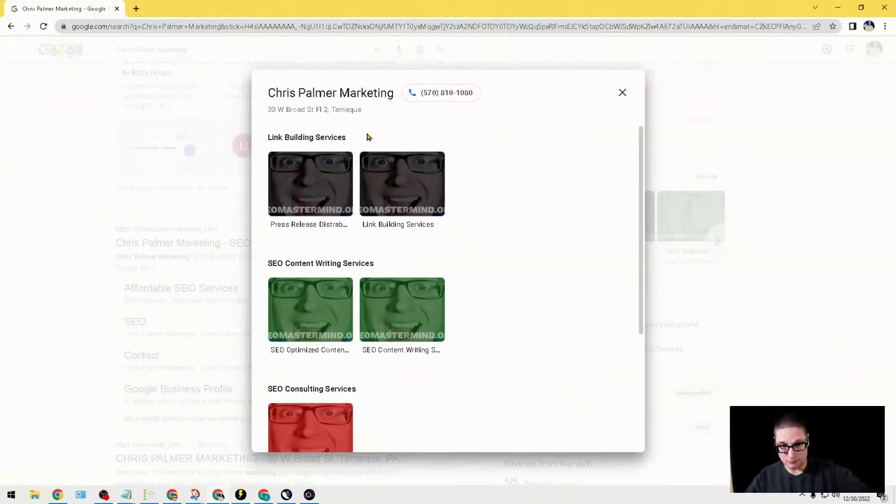
pyautogui.moveTo(394, 266); pyautogui.dragTo(285, 264)
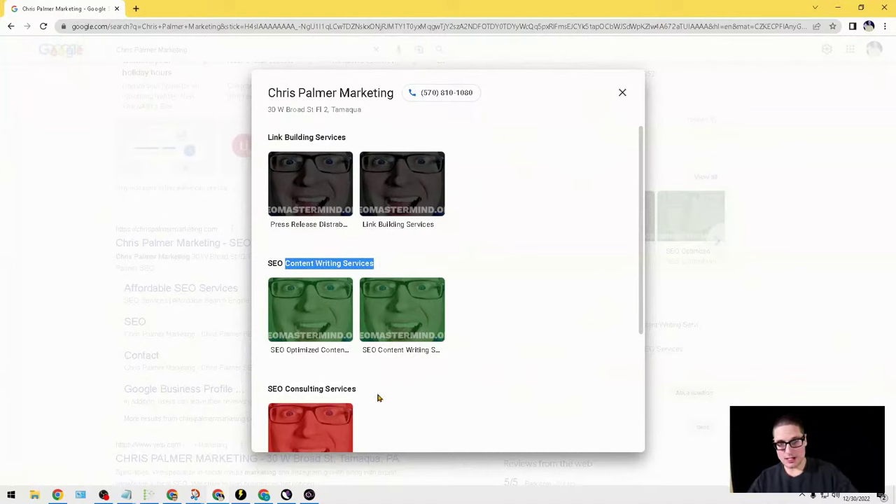
pyautogui.moveTo(640, 196); pyautogui.dragTo(640, 287)
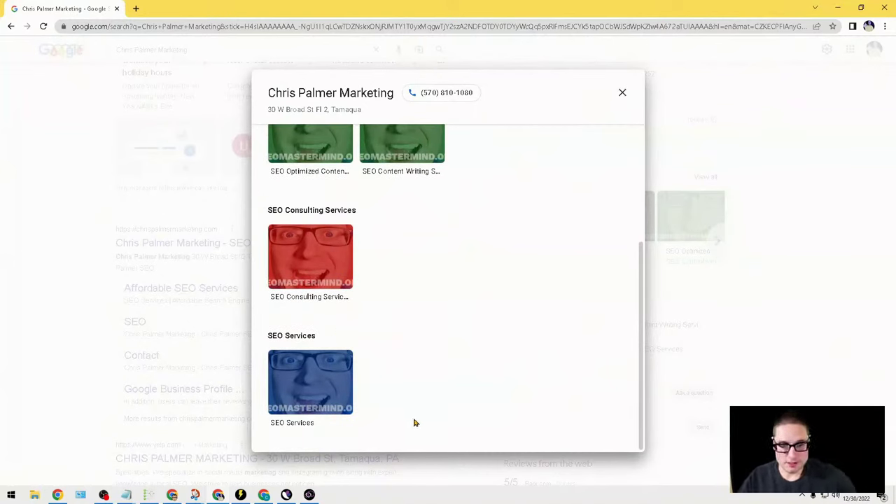
# Open the Link Building Services product from the customer-facing list, examine its details and close the product view
pyautogui.scroll(2, 420, 406)
pyautogui.scroll(1, 490, 389)
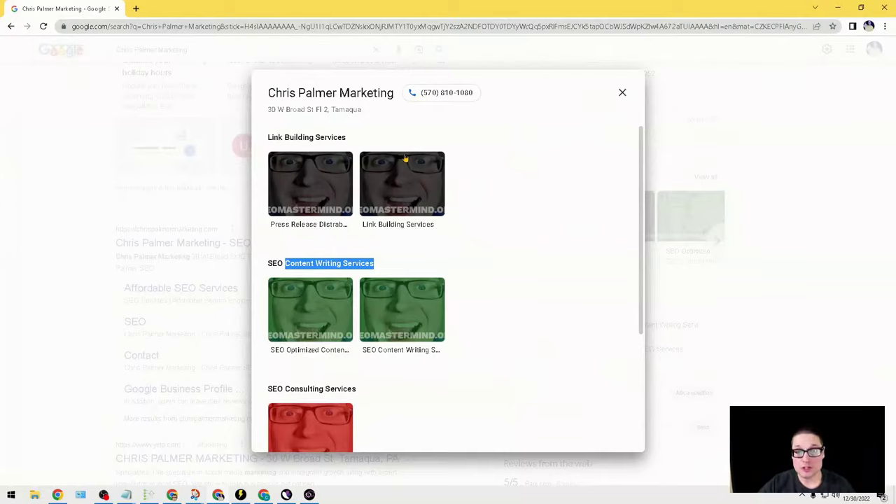
pyautogui.click(409, 186)
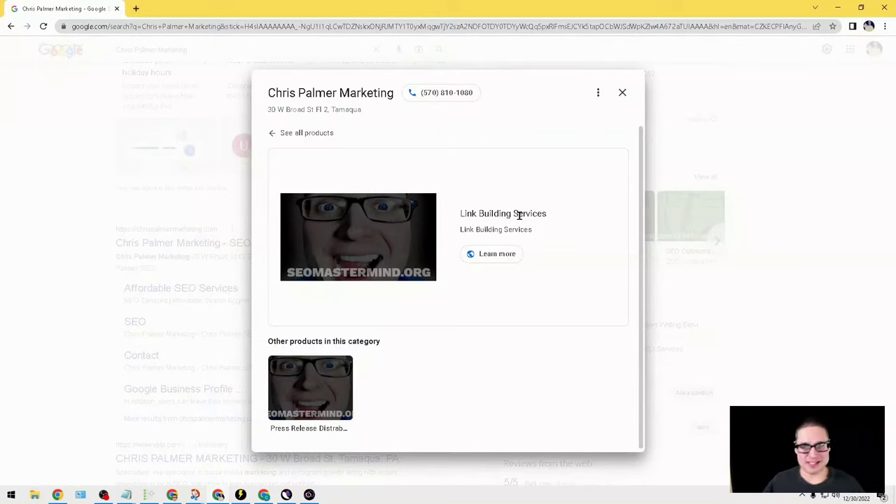
pyautogui.click(622, 93)
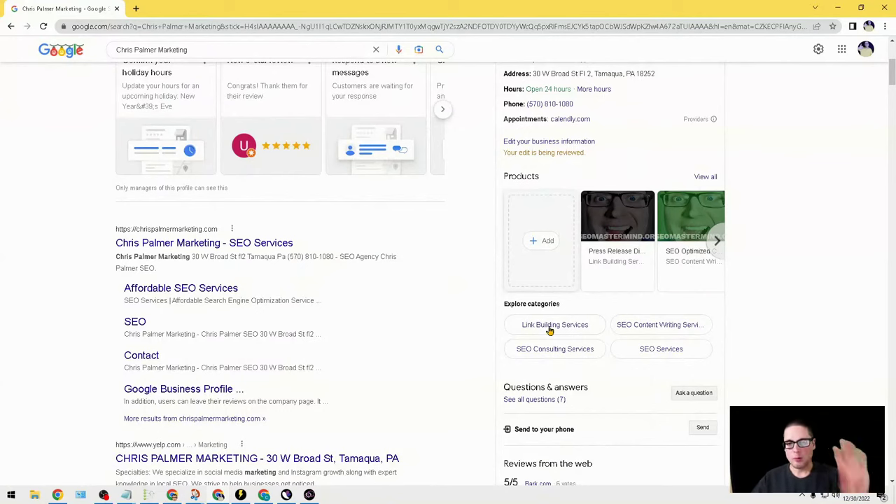
# Open the editable product list and examine the product categories offered for filtering it
pyautogui.scroll(2, 553, 370)
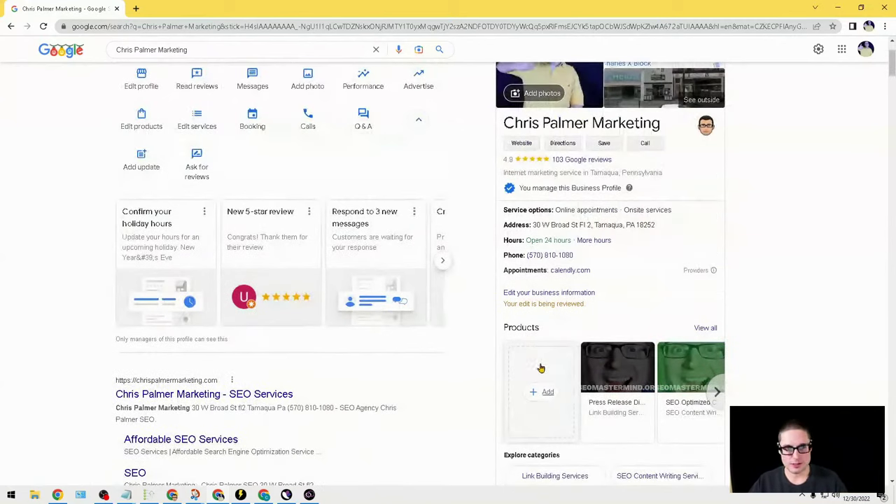
pyautogui.click(140, 124)
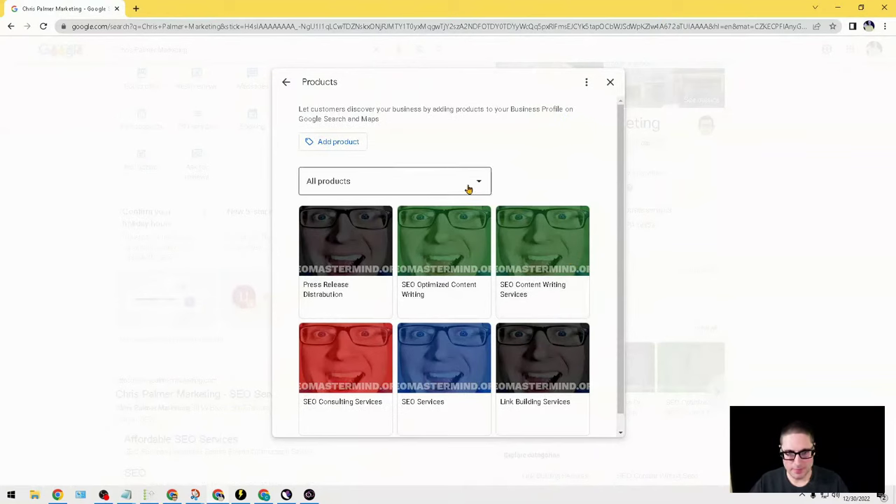
pyautogui.click(470, 187)
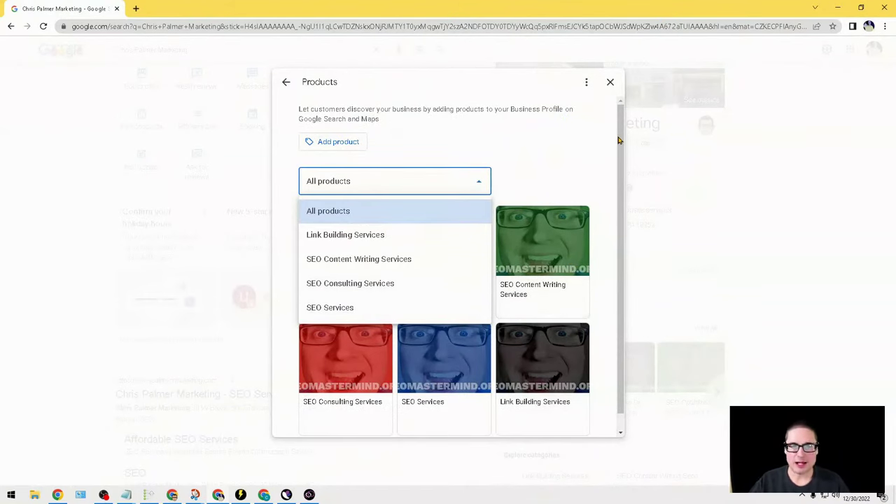
pyautogui.click(390, 149)
# Open a blank new-product form, examine its name, category, description and call-to-action options, and close it without publishing
pyautogui.click(323, 144)
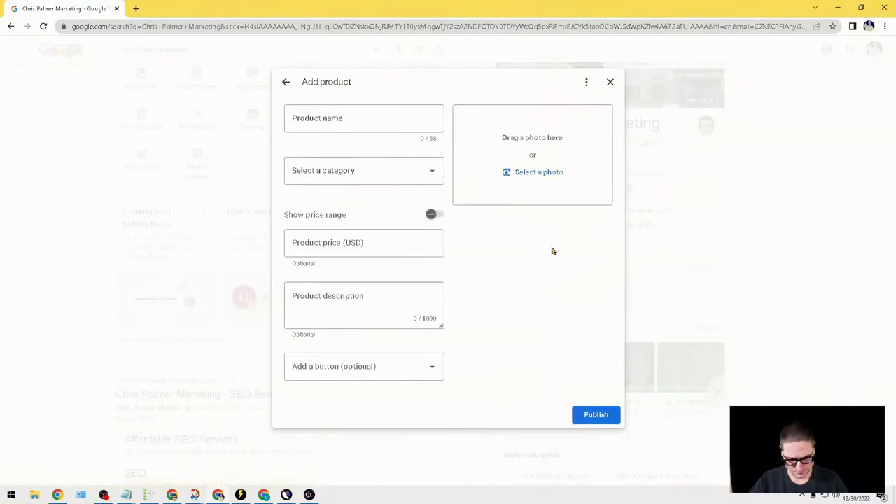
pyautogui.click(334, 112)
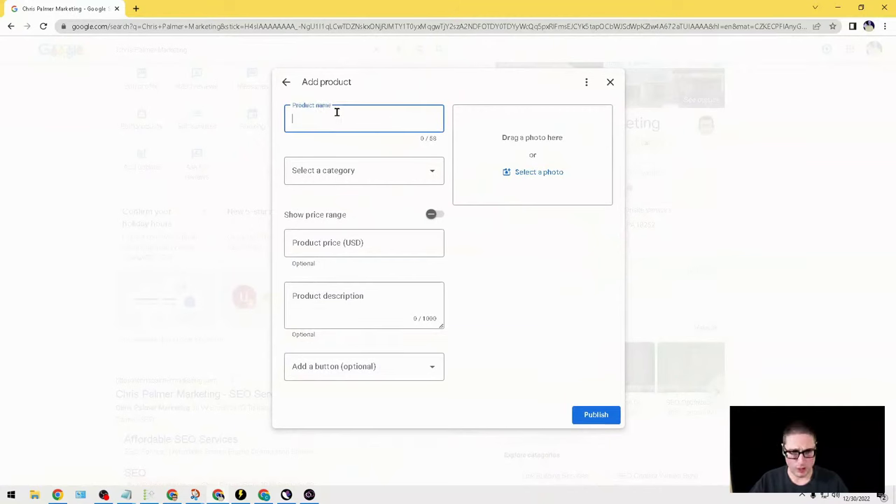
pyautogui.click(431, 171)
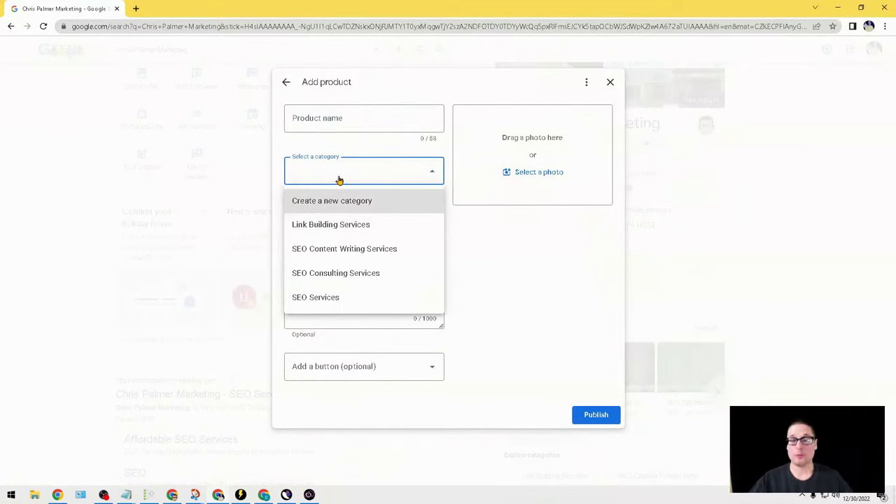
pyautogui.click(554, 320)
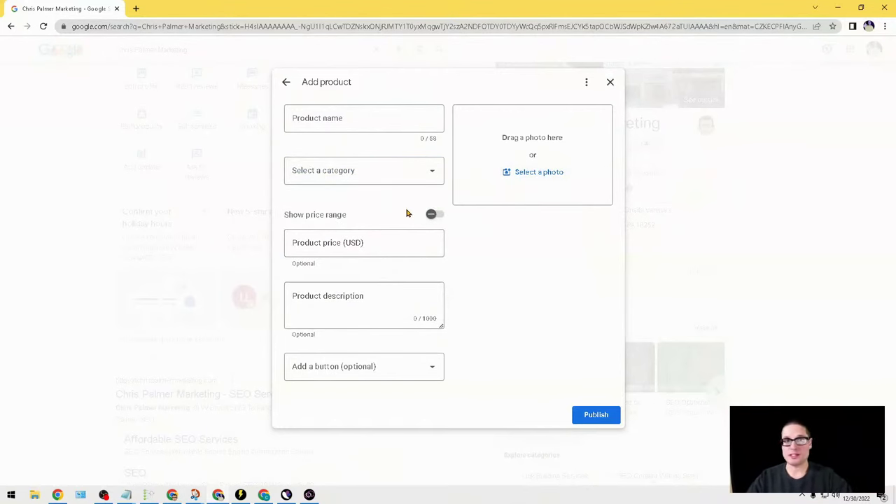
pyautogui.click(307, 301)
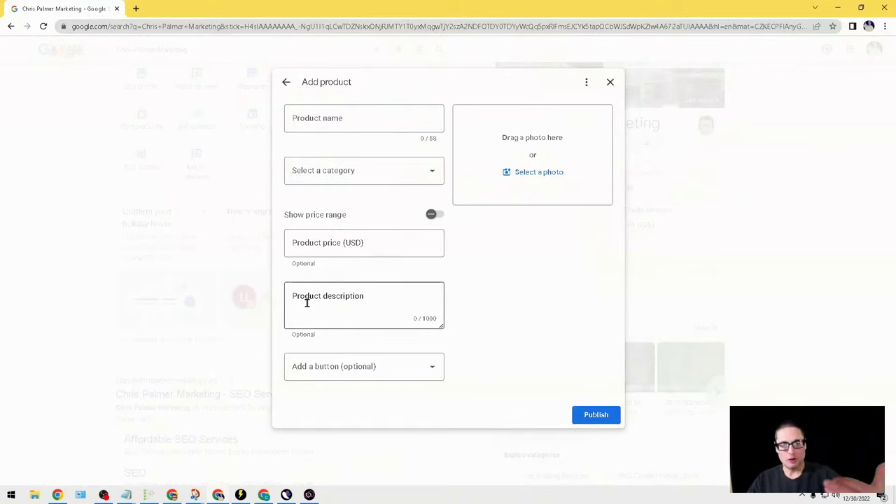
pyautogui.click(371, 367)
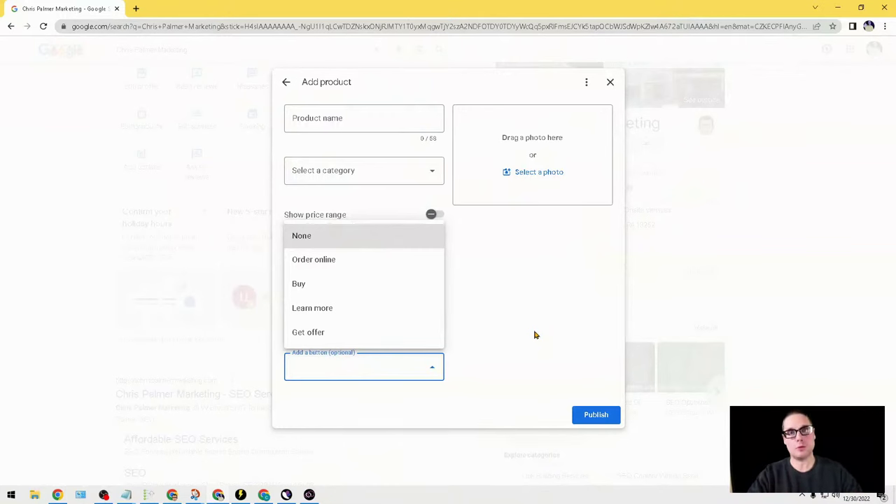
pyautogui.click(609, 83)
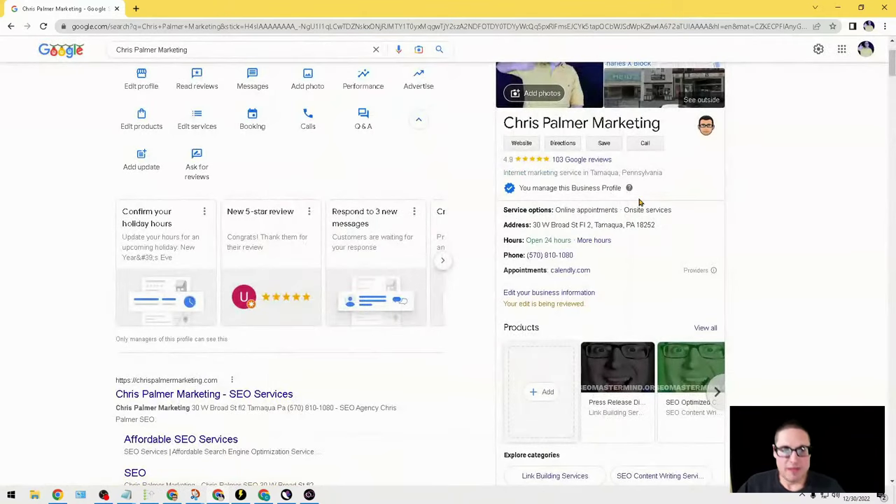
# Review the current services listed under the primary category Internet marketing service, from Business Seo through Video Marketing
pyautogui.click(200, 125)
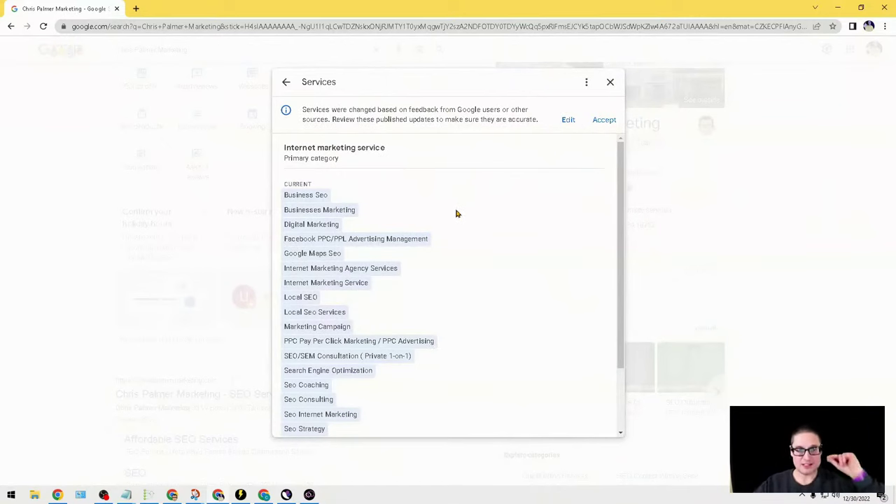
pyautogui.scroll(-2, 320, 388)
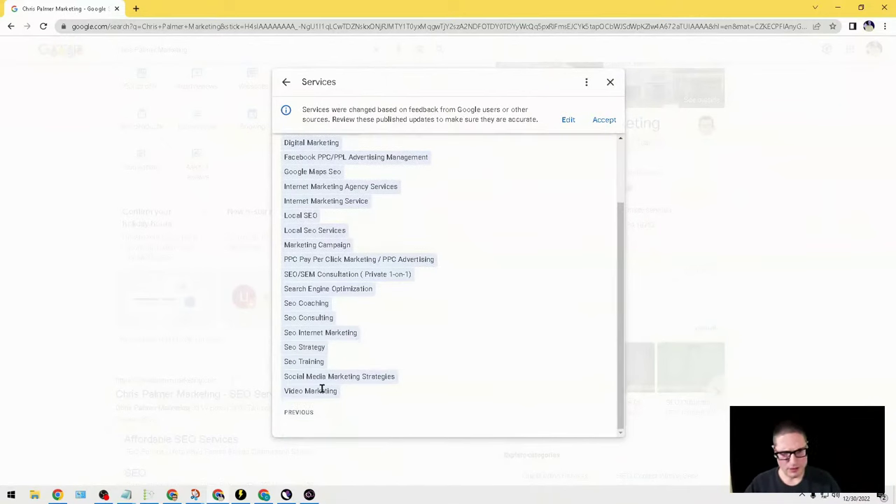
pyautogui.scroll(2, 328, 414)
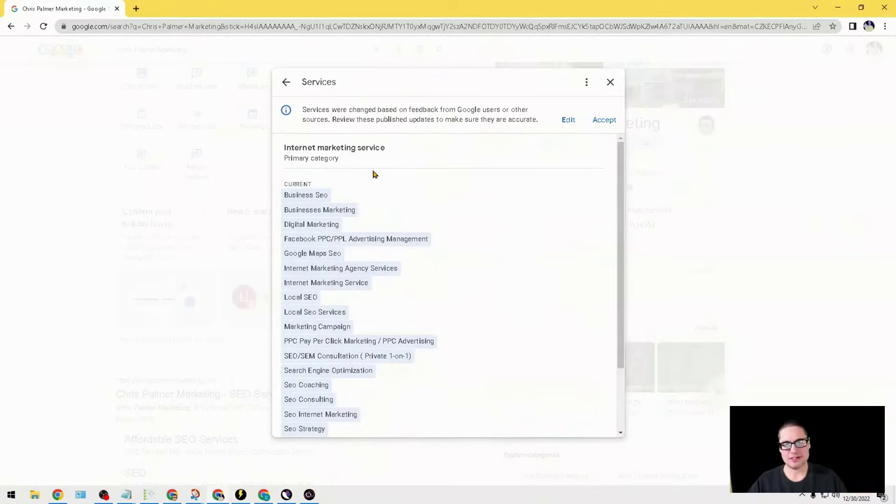
pyautogui.moveTo(352, 163); pyautogui.dragTo(278, 164)
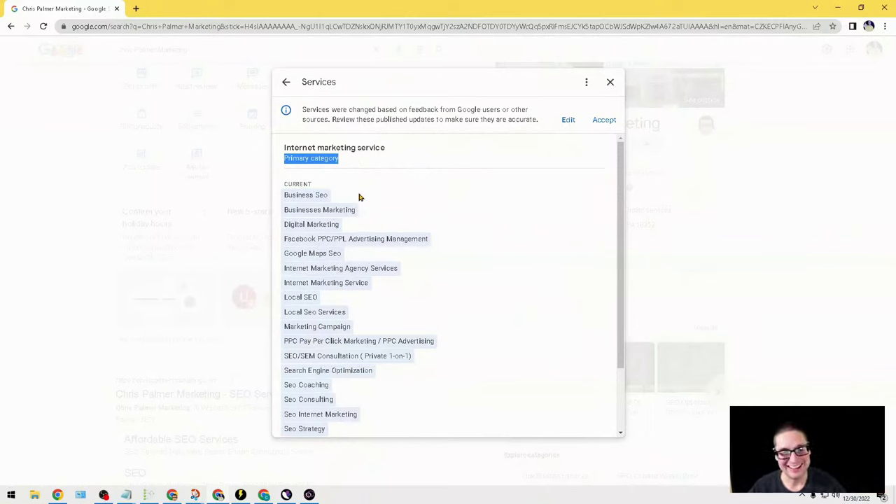
pyautogui.click(350, 159)
pyautogui.tripleClick(352, 160)
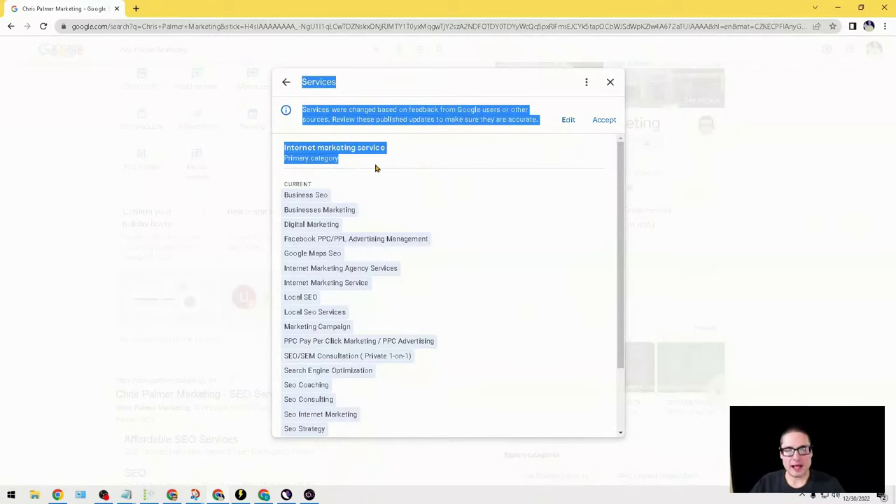
pyautogui.moveTo(400, 154); pyautogui.dragTo(280, 153)
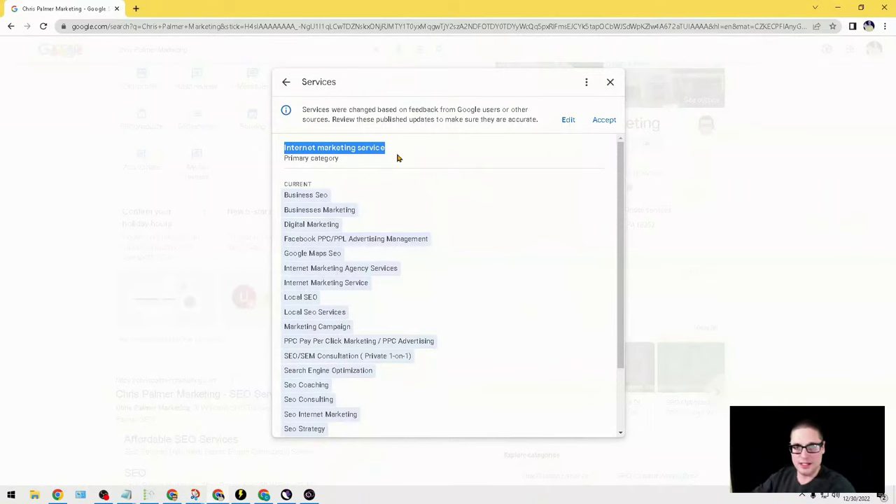
pyautogui.click(322, 209)
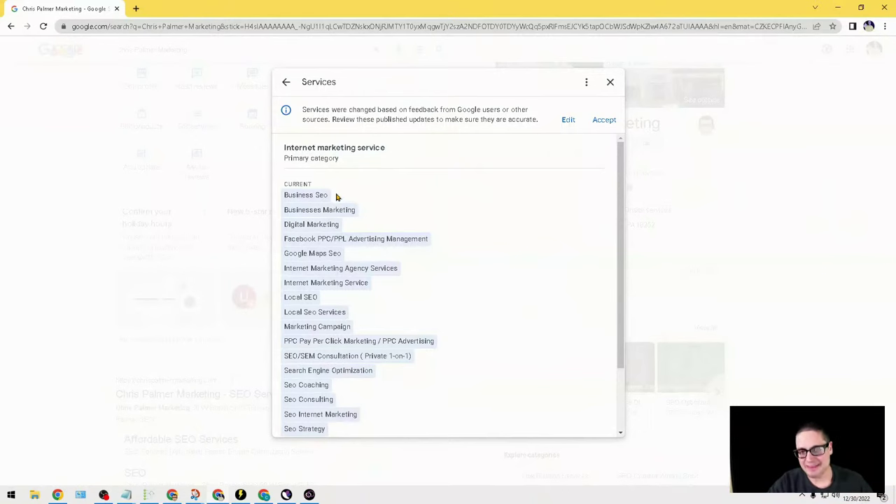
pyautogui.moveTo(336, 198); pyautogui.dragTo(280, 200)
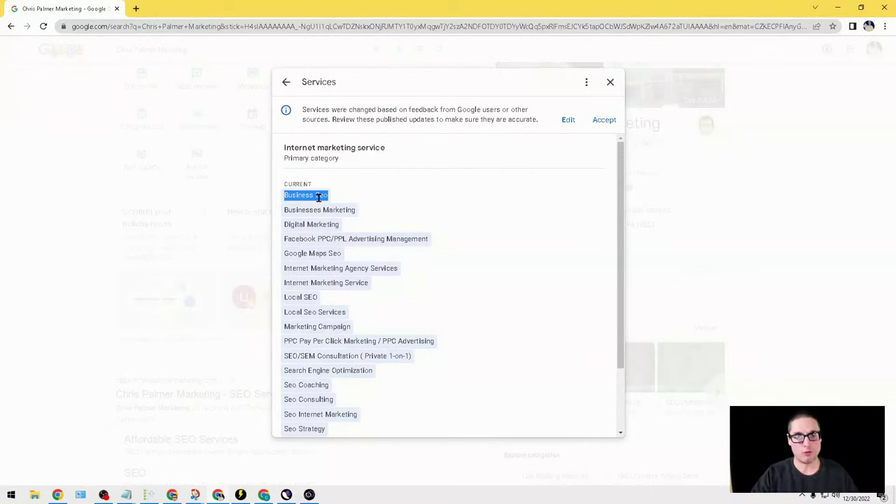
pyautogui.moveTo(346, 165); pyautogui.dragTo(284, 145)
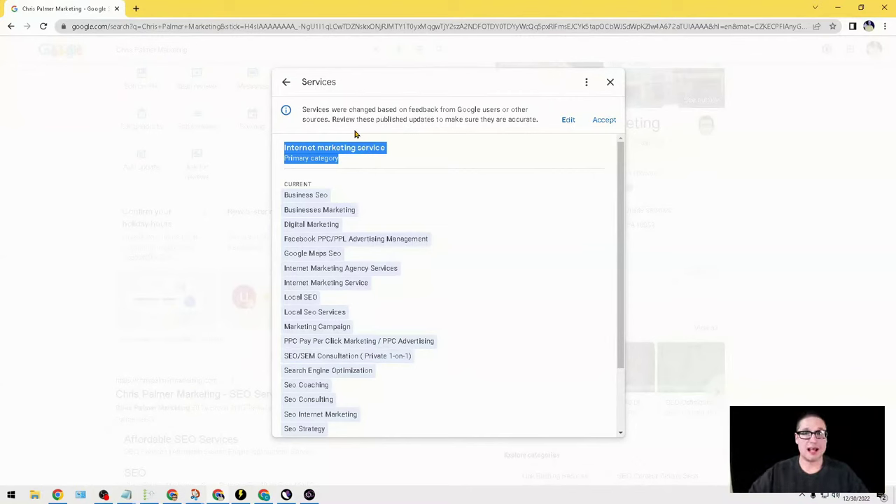
pyautogui.click(428, 159)
# Start editing the services and deselect Business Seo, Businesses Marketing, Facebook PPC/PPL Advertising Management and Digital Marketing
pyautogui.click(566, 123)
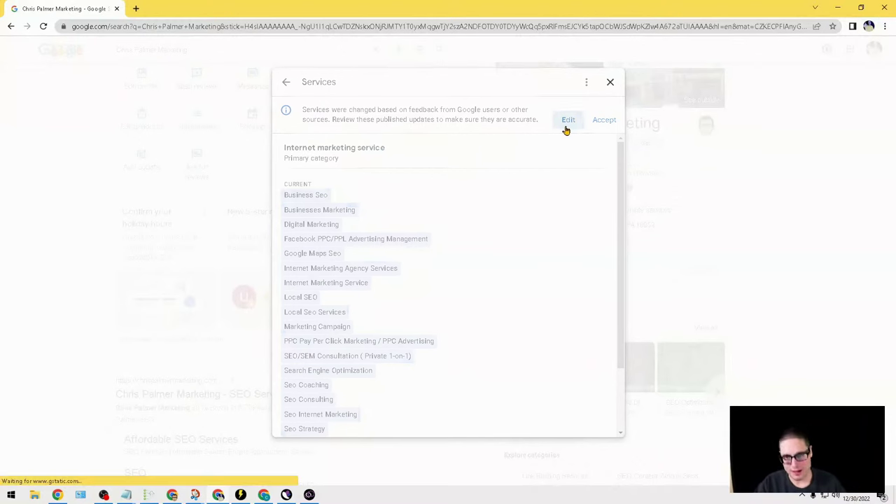
pyautogui.click(424, 184)
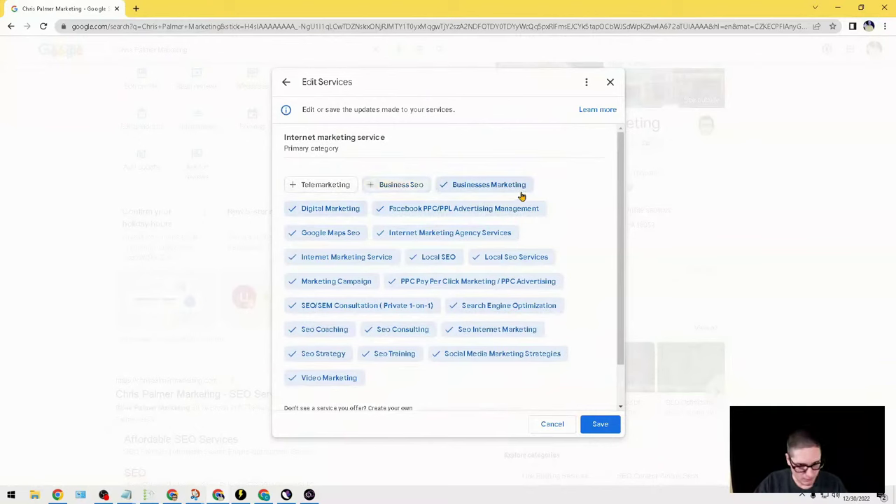
pyautogui.click(517, 188)
pyautogui.click(490, 212)
pyautogui.click(338, 211)
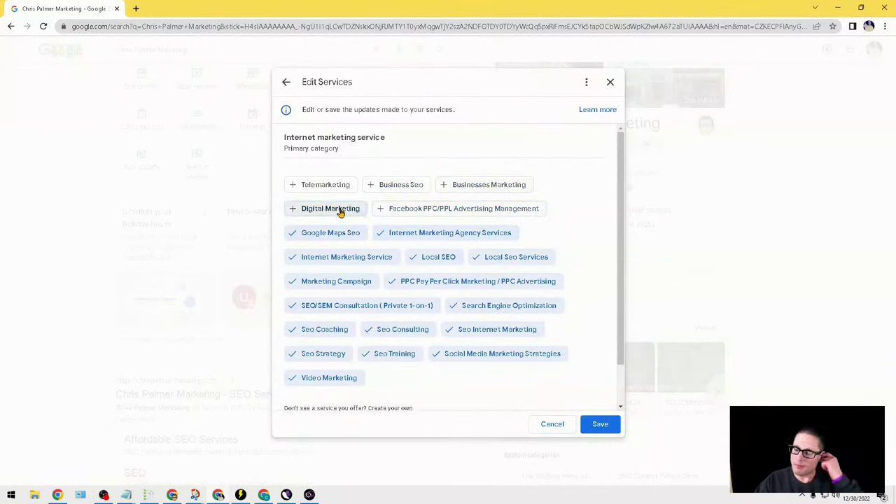
# Deselect the Video Marketing, Social Media Marketing Strategies, Seo Training and Seo Strategy services
pyautogui.click(336, 379)
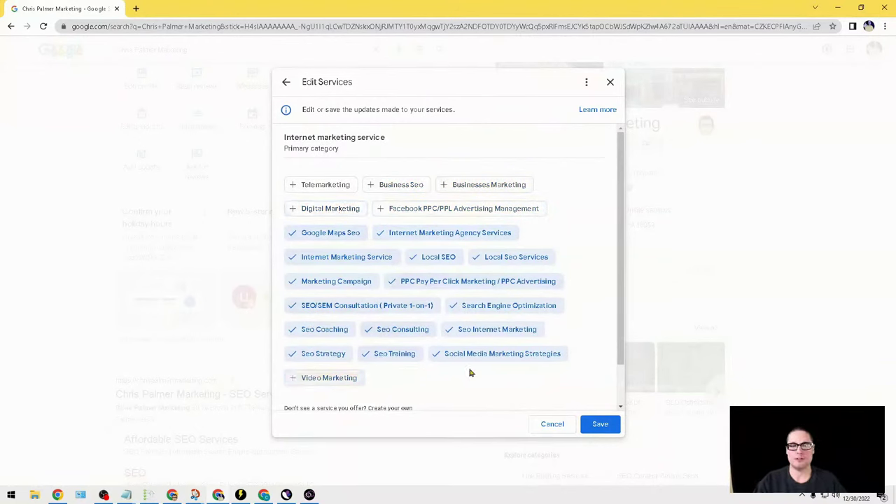
pyautogui.click(480, 354)
pyautogui.click(396, 354)
pyautogui.click(333, 352)
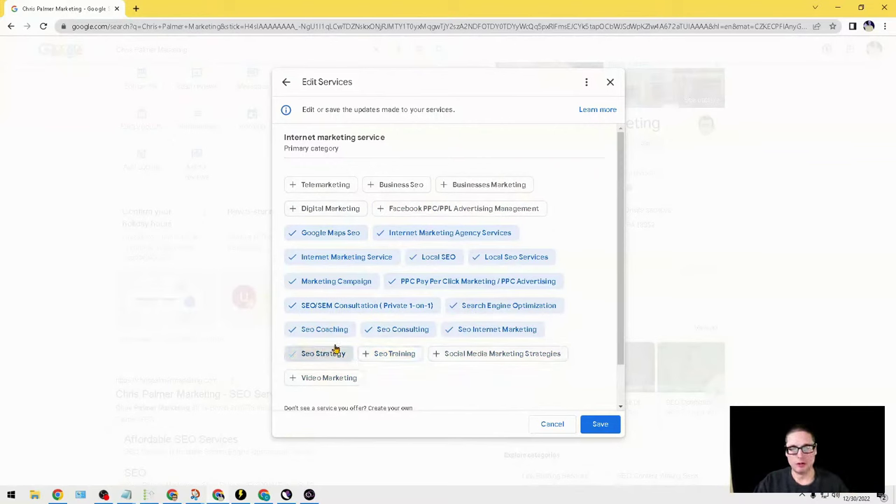
# Deselect Seo Coaching, Seo Consulting, Seo Internet Marketing, Search Engine Optimization, SEO/SEM Consultation, PPC Pay Per Click Marketing / PPC Advertising and Marketing Campaign
pyautogui.click(322, 332)
pyautogui.click(407, 334)
pyautogui.click(460, 330)
pyautogui.click(501, 306)
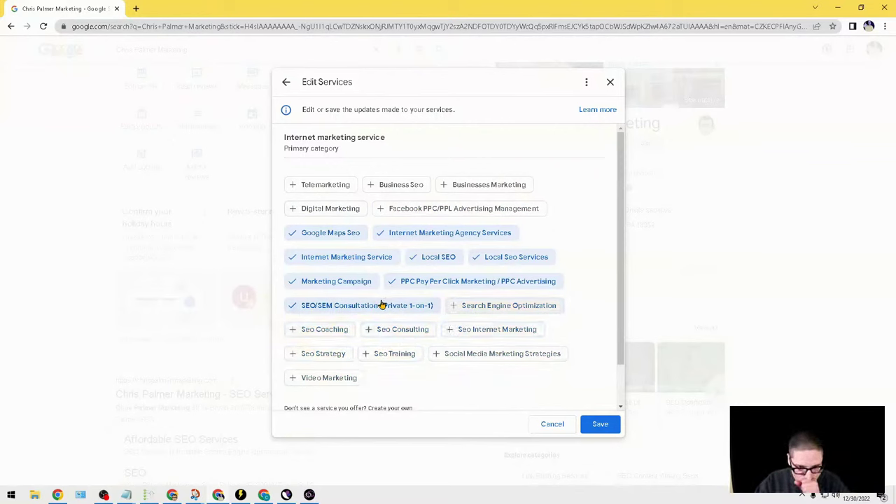
pyautogui.click(381, 305)
pyautogui.click(458, 284)
pyautogui.click(342, 283)
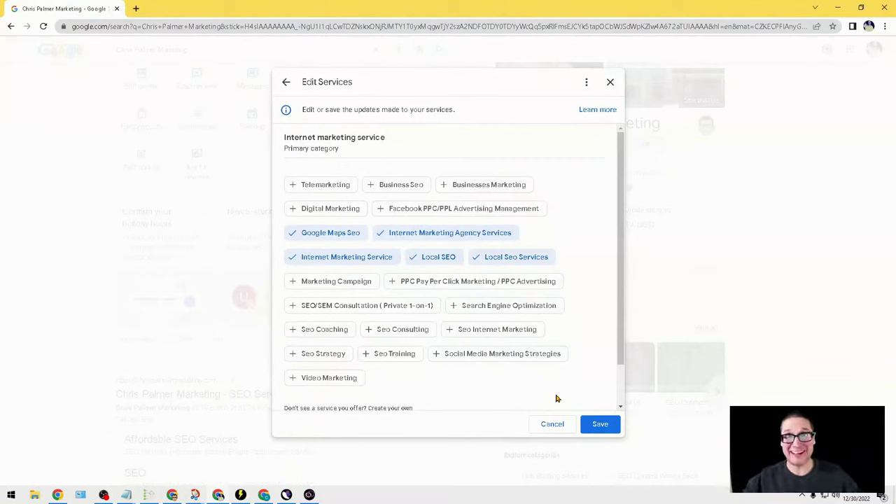
# Deselect the remaining services: Local Seo Services, Local SEO, Internet Marketing Service, Google Maps Seo and Internet Marketing Agency Services
pyautogui.click(525, 262)
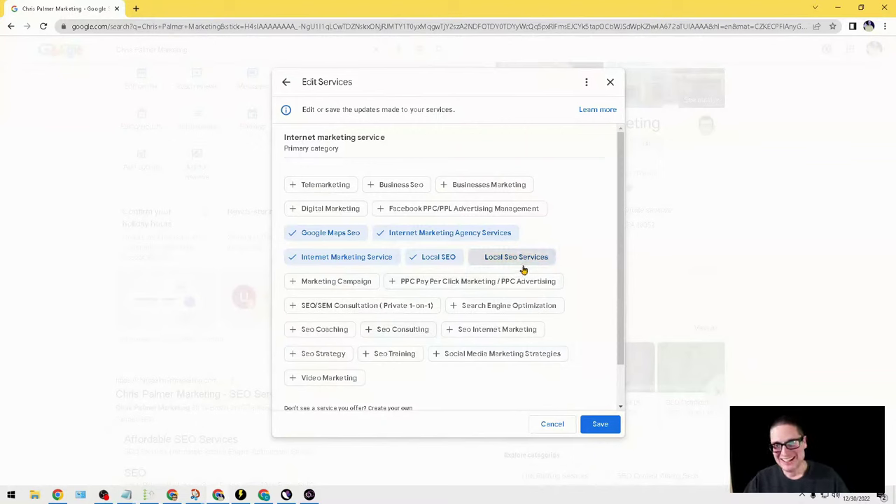
pyautogui.click(451, 259)
pyautogui.click(320, 258)
pyautogui.click(324, 235)
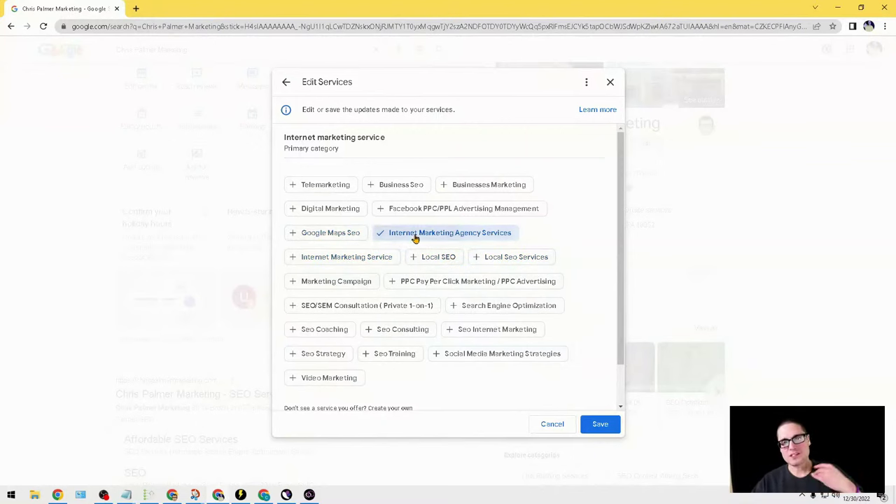
pyautogui.click(416, 236)
pyautogui.moveTo(339, 149); pyautogui.dragTo(283, 148)
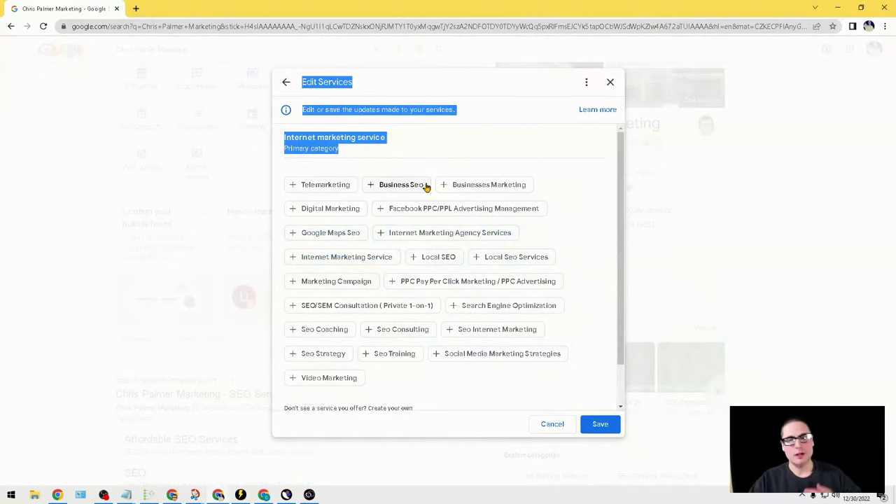
# Select Facebook PPC/PPL Advertising Management, Businesses Marketing, Business Seo and Telemarketing as services under the primary category
pyautogui.click(483, 211)
pyautogui.click(485, 187)
pyautogui.click(401, 185)
pyautogui.click(349, 185)
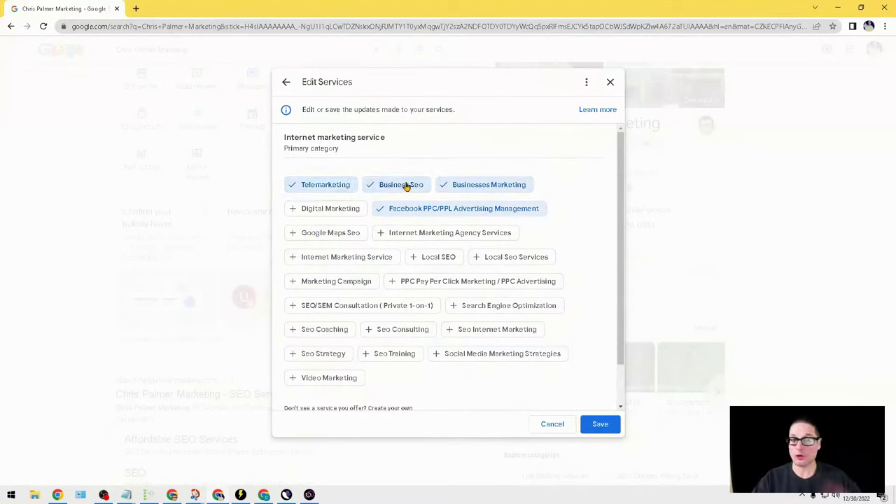
# Clear the selection of Business Seo, Businesses Marketing, Facebook PPC/PPL Advertising Management and Telemarketing
pyautogui.click(405, 185)
pyautogui.click(469, 184)
pyautogui.click(451, 207)
pyautogui.click(328, 187)
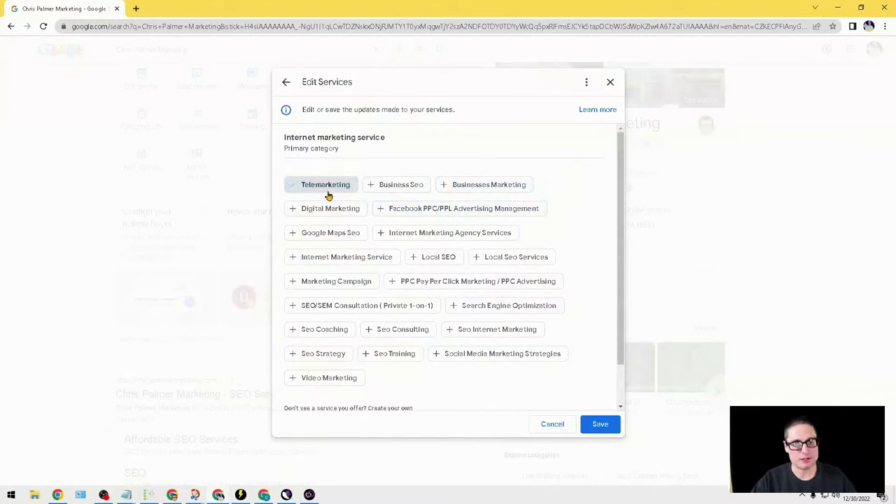
pyautogui.tripleClick(354, 153)
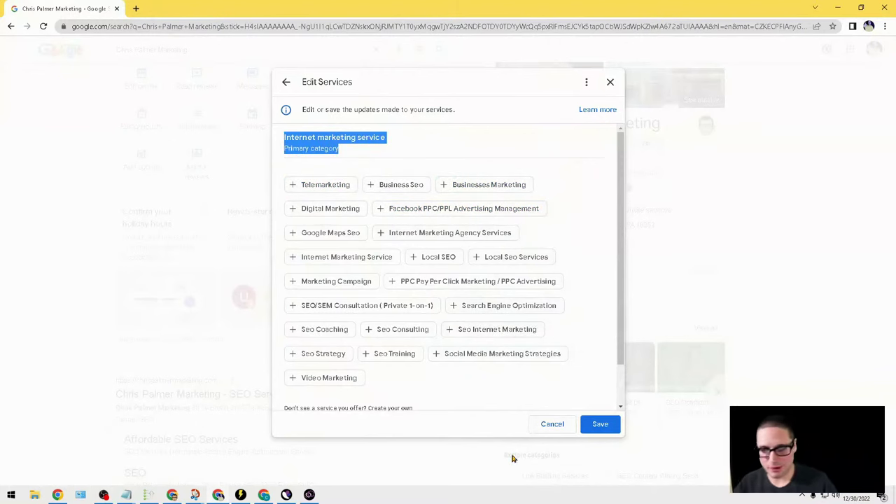
# Discard the pending service edits and reopen the profile's services for editing
pyautogui.click(549, 425)
pyautogui.click(520, 287)
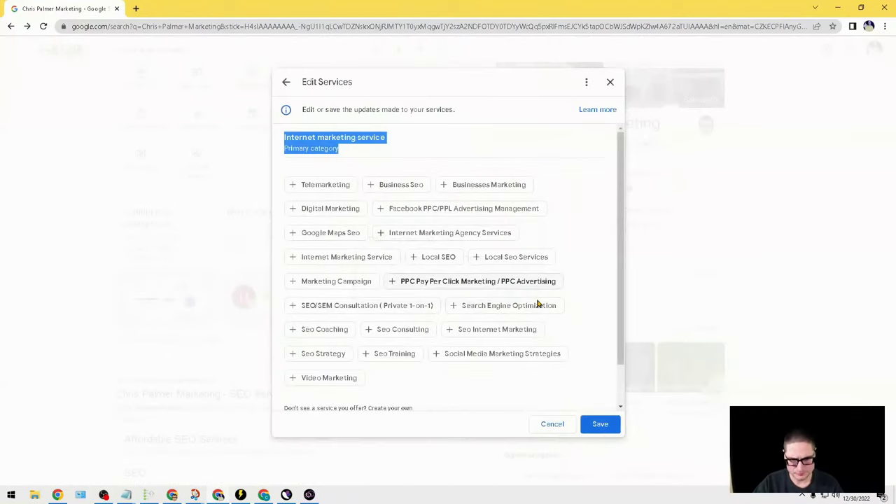
pyautogui.click(568, 119)
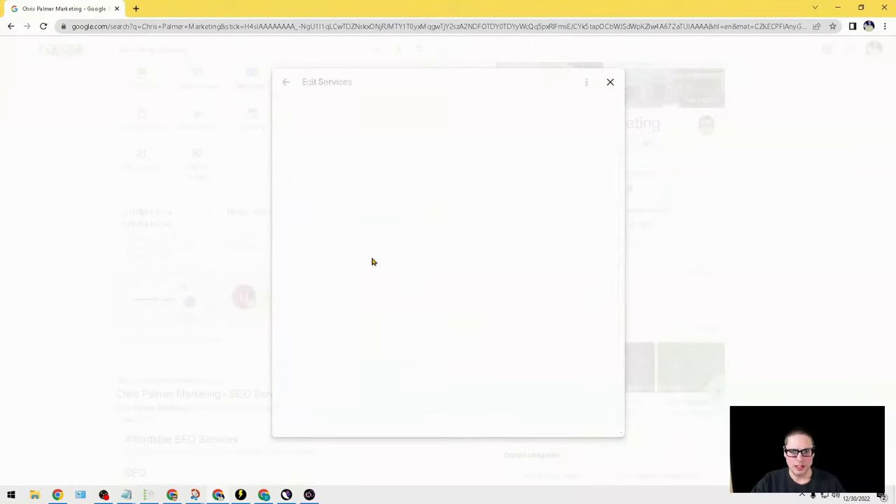
# Deselect Business Seo, Businesses Marketing, Facebook PPC/PPL Advertising Management and Digital Marketing under the primary category
pyautogui.click(401, 186)
pyautogui.click(505, 187)
pyautogui.click(424, 208)
pyautogui.click(343, 209)
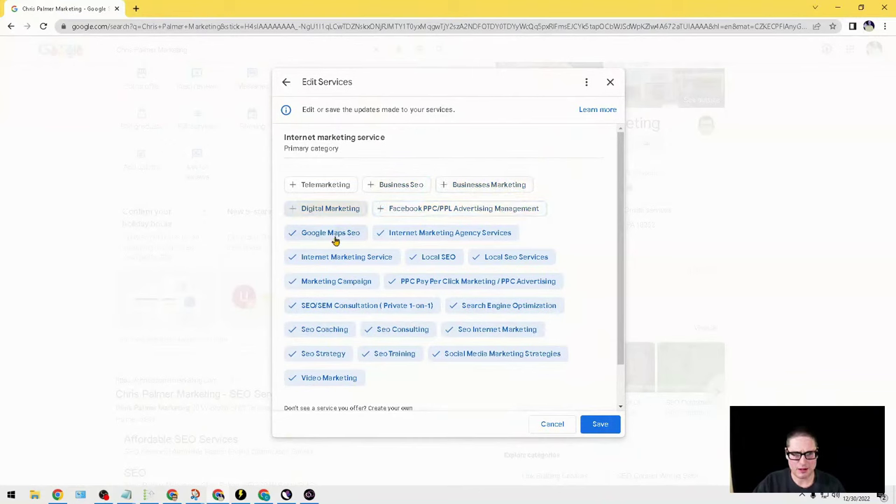
# Deselect Google Maps Seo, Internet Marketing Agency Services, Internet Marketing Service, Local SEO, Local Seo Services and PPC Pay Per Click Marketing / PPC Advertising
pyautogui.click(335, 233)
pyautogui.click(415, 233)
pyautogui.click(365, 257)
pyautogui.click(433, 258)
pyautogui.click(516, 257)
pyautogui.click(506, 282)
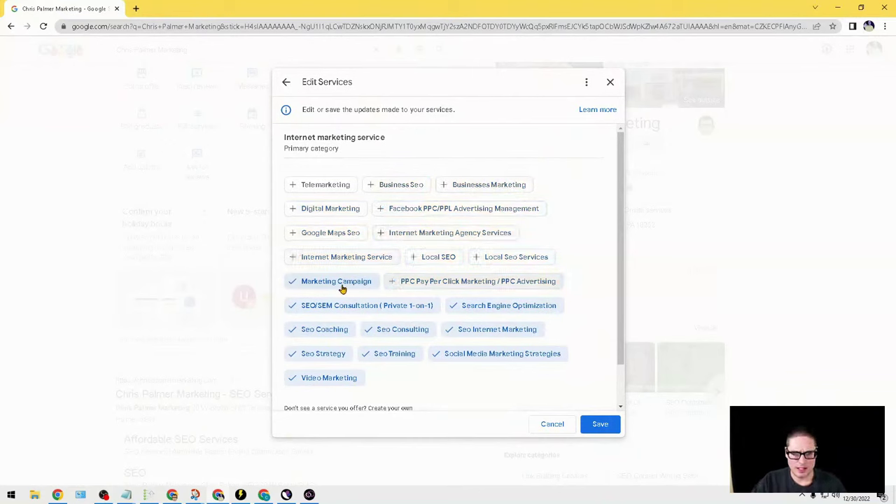
# Deselect Marketing Campaign, SEO/SEM Consultation, Search Engine Optimization, Seo Consulting, Seo Coaching and Seo Internet Marketing
pyautogui.click(342, 281)
pyautogui.click(350, 306)
pyautogui.click(466, 305)
pyautogui.click(392, 329)
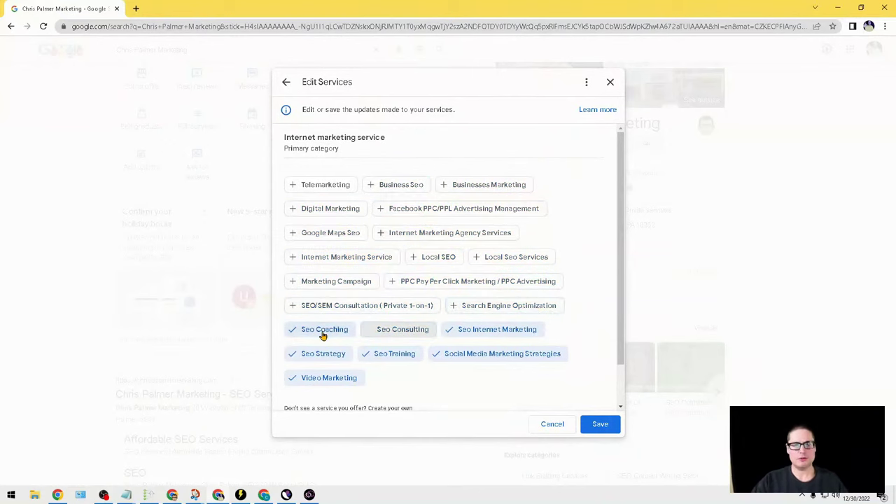
pyautogui.click(320, 329)
pyautogui.click(496, 329)
# Deselect Social Media Marketing Strategies, Seo Training, Seo Strategy and Video Marketing, and save the services
pyautogui.click(496, 353)
pyautogui.click(392, 353)
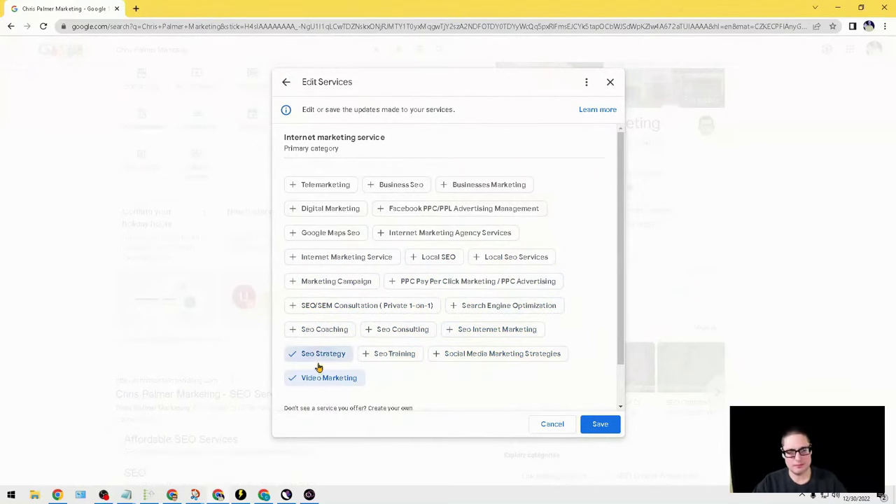
pyautogui.click(322, 353)
pyautogui.click(354, 378)
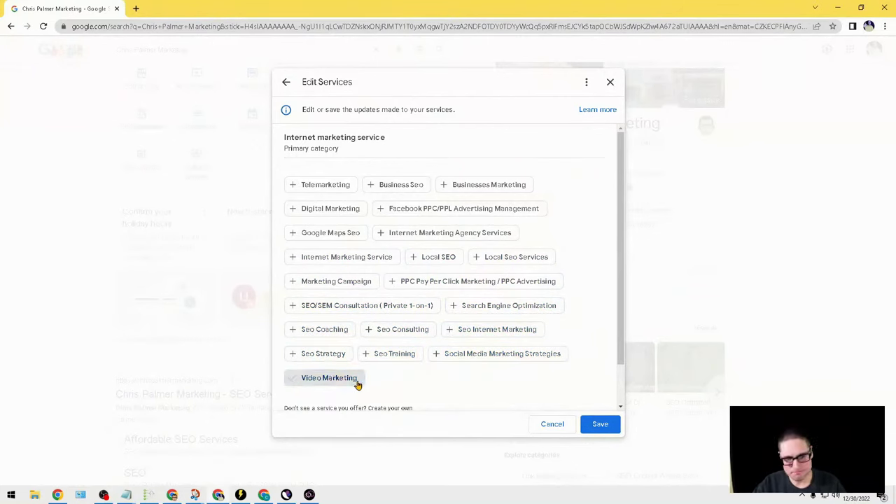
pyautogui.click(601, 425)
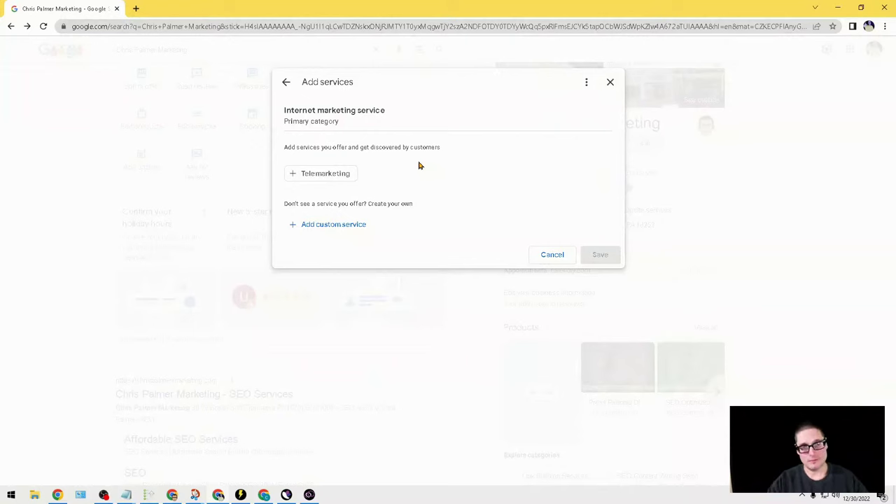
# Review the service suggestions for the Internet marketing service primary category and close the services dialog
pyautogui.moveTo(326, 118); pyautogui.dragTo(259, 129)
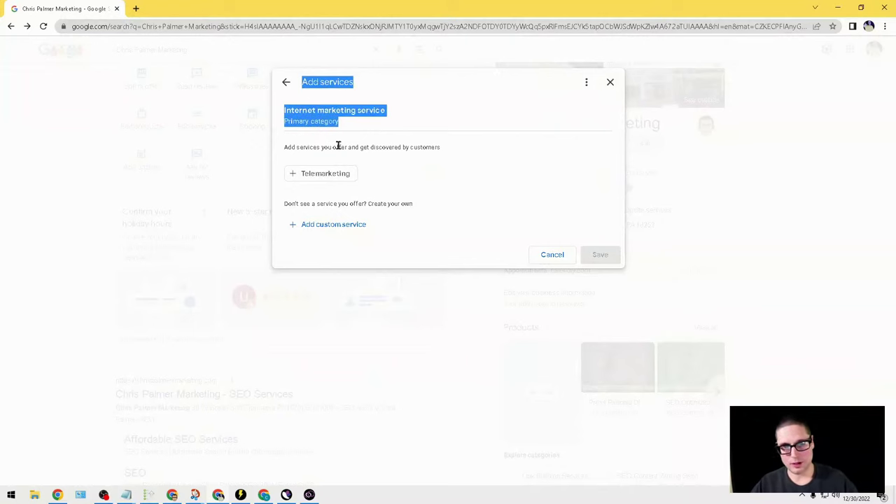
pyautogui.click(472, 201)
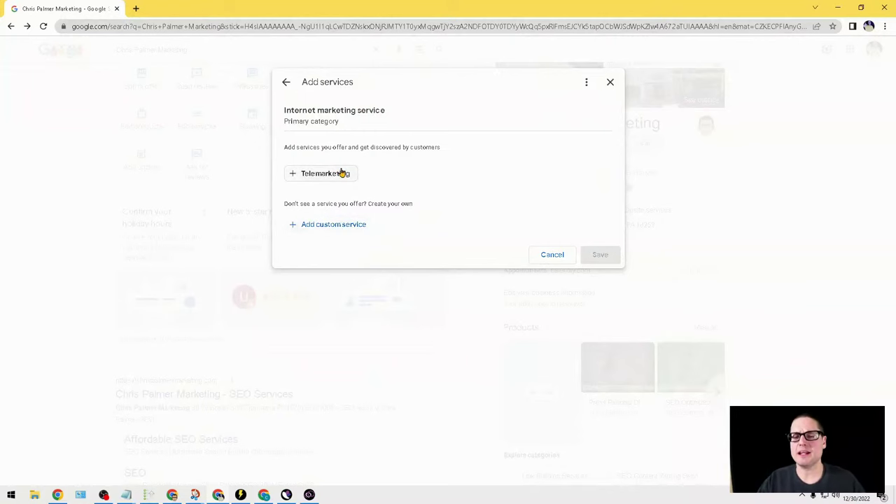
pyautogui.moveTo(343, 127); pyautogui.dragTo(362, 105)
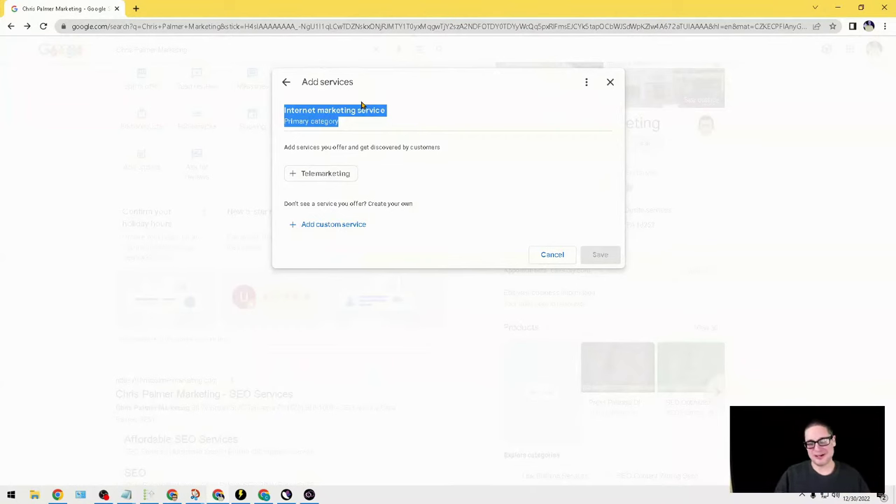
pyautogui.click(610, 83)
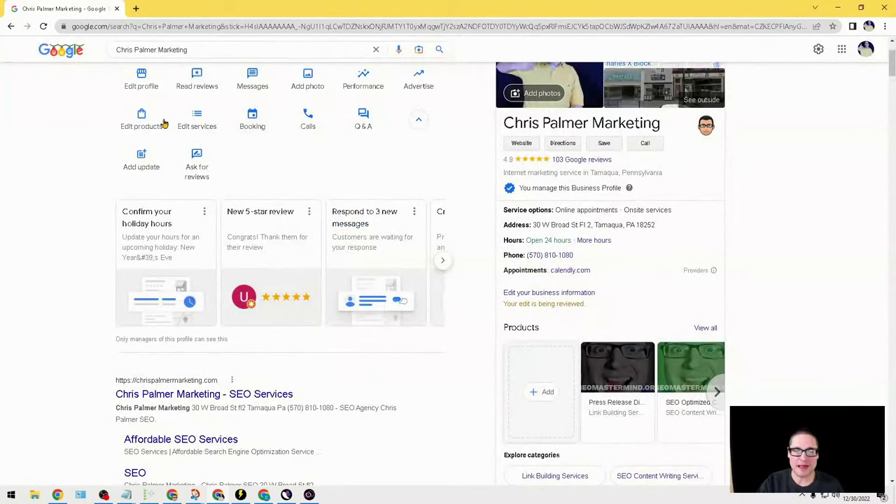
# Open the profile's booking links and search Google in a new tab for "accepted 3rd part appointment apps for google my business"
pyautogui.click(244, 116)
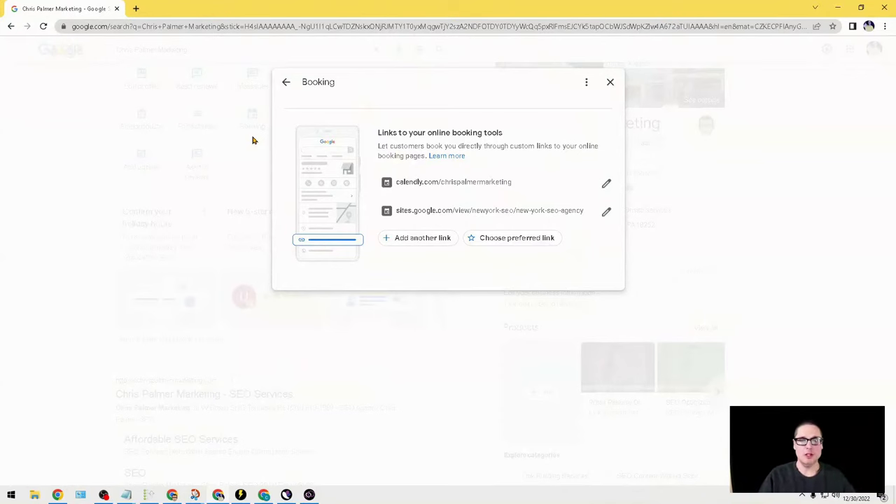
pyautogui.click(137, 8)
pyautogui.click(392, 196)
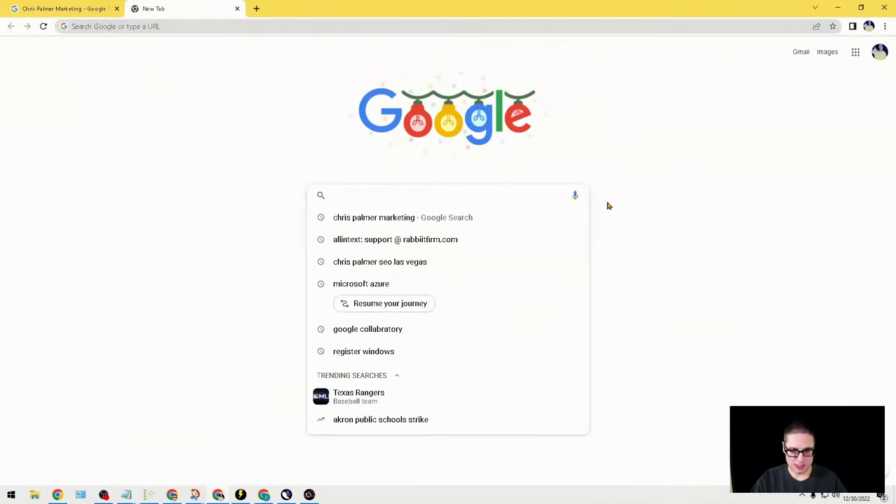
pyautogui.write('accept')
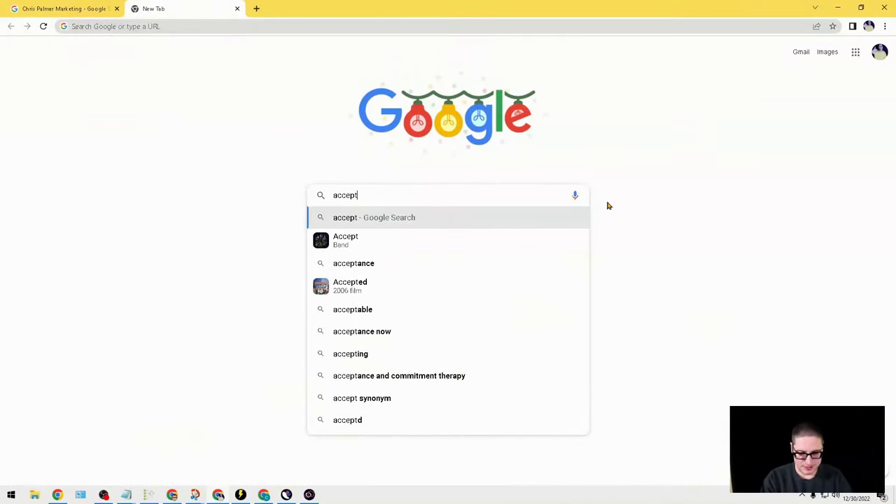
pyautogui.write('ed 3rd')
pyautogui.write('par')
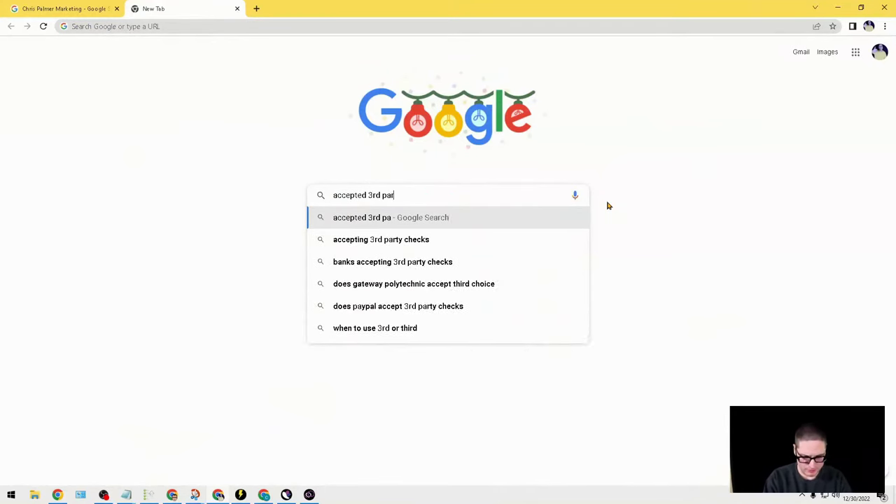
pyautogui.write('t appointment')
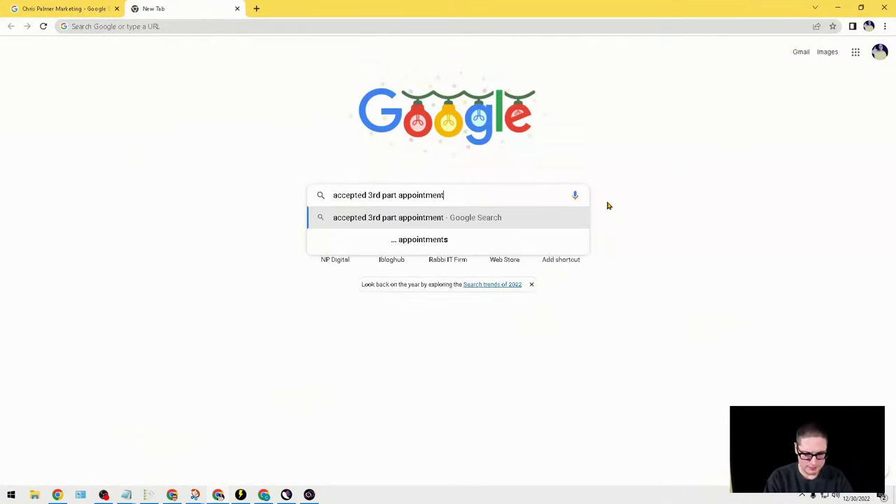
pyautogui.write(' apps for google my business')
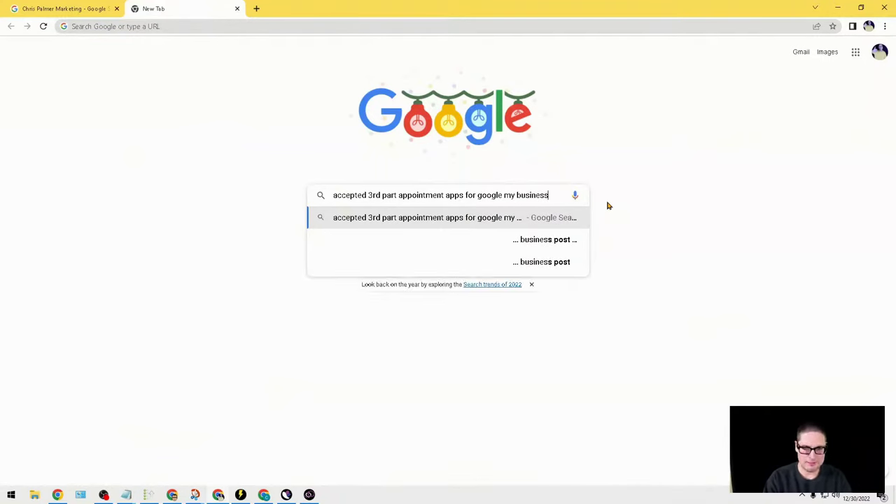
pyautogui.press('Return')
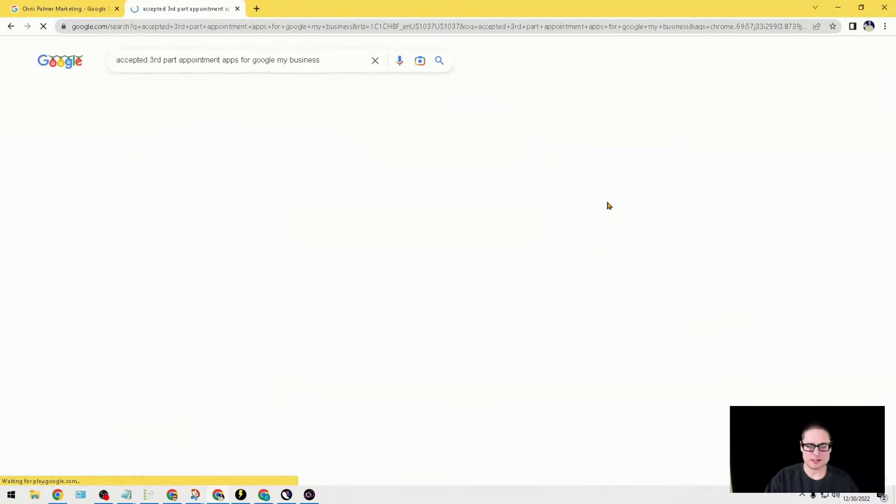
# Examine the search results for appointment scheduling apps and close the search tab
pyautogui.scroll(-1, 490, 371)
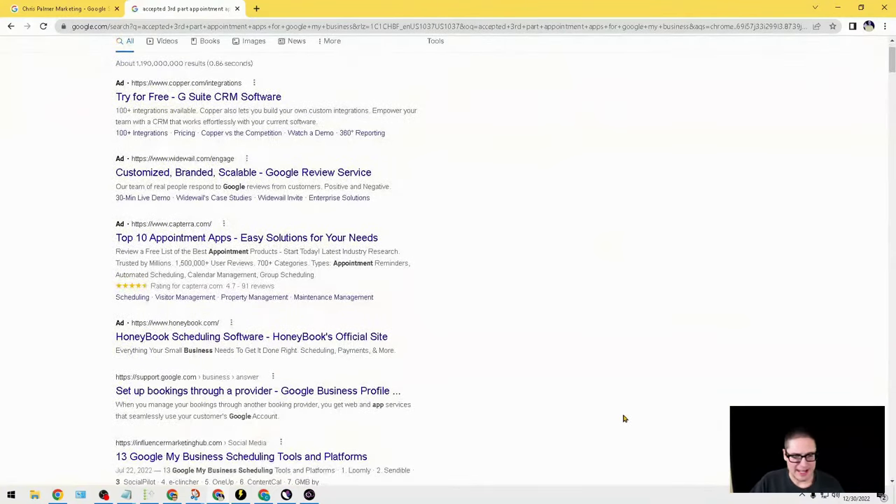
pyautogui.scroll(-1, 546, 441)
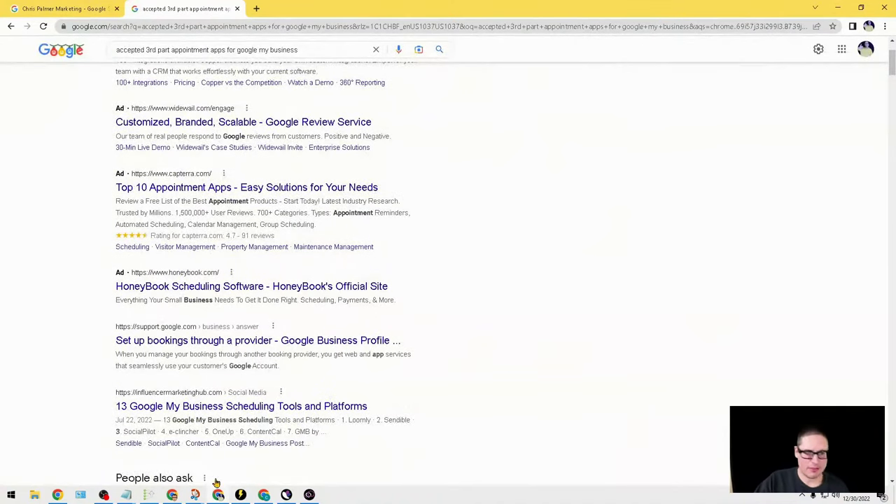
pyautogui.scroll(-3, 420, 432)
pyautogui.scroll(-2, 616, 423)
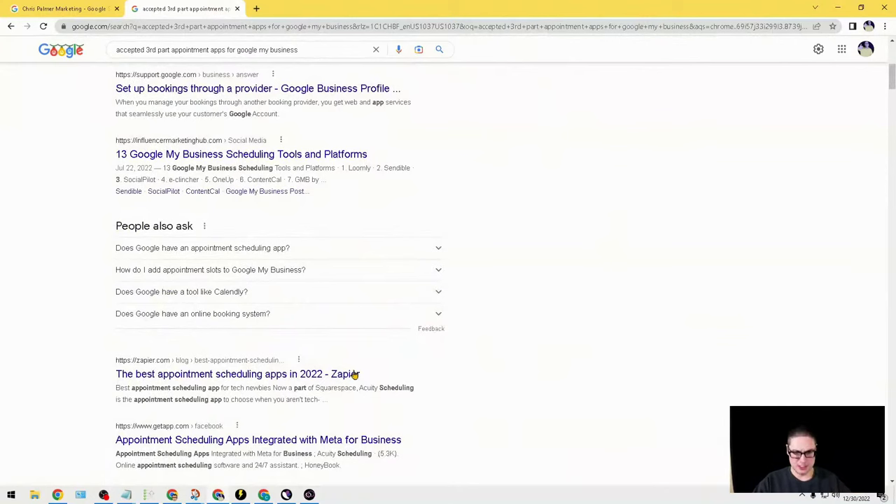
pyautogui.scroll(-1, 529, 349)
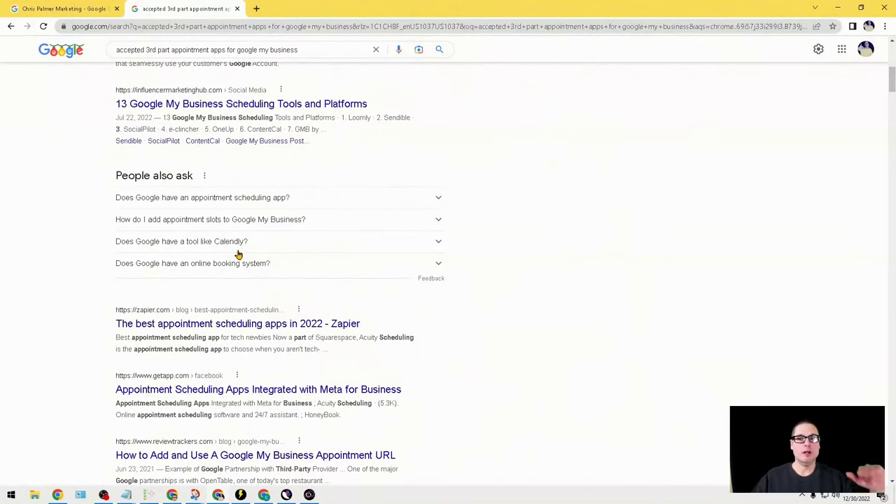
pyautogui.click(237, 8)
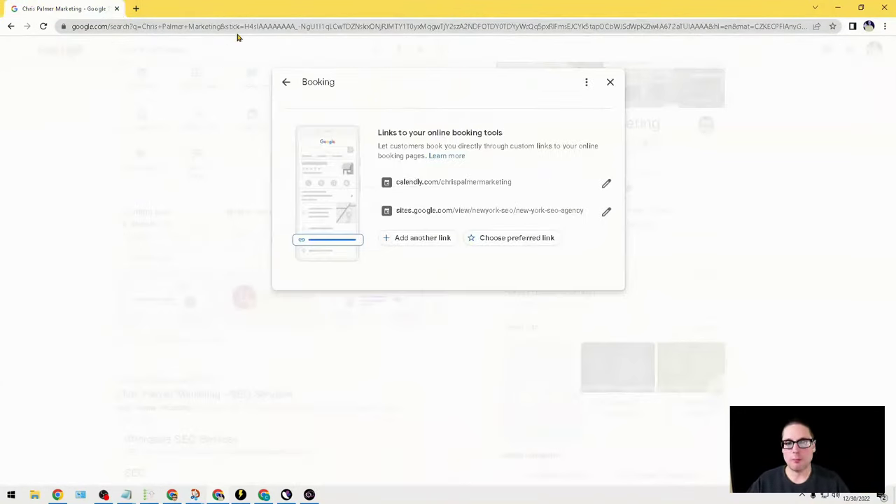
# Close the booking links, check the profile's Appointments entry and view its call history
pyautogui.click(606, 83)
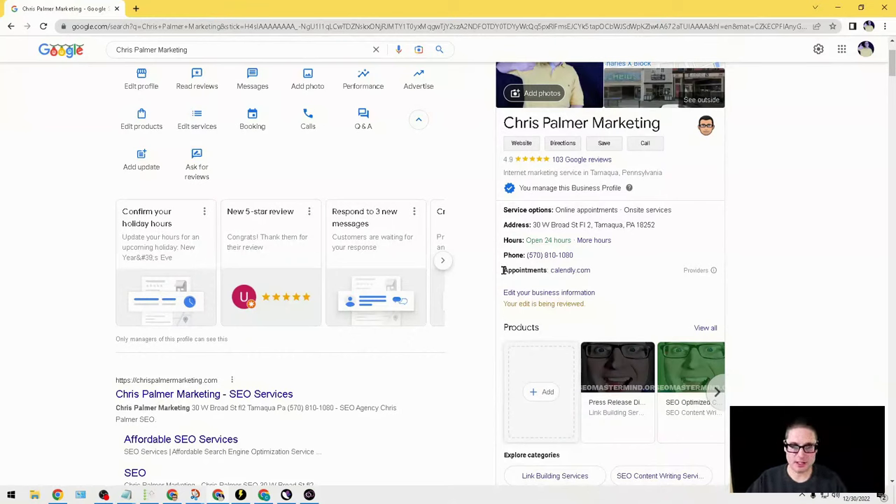
pyautogui.moveTo(502, 272); pyautogui.dragTo(550, 274)
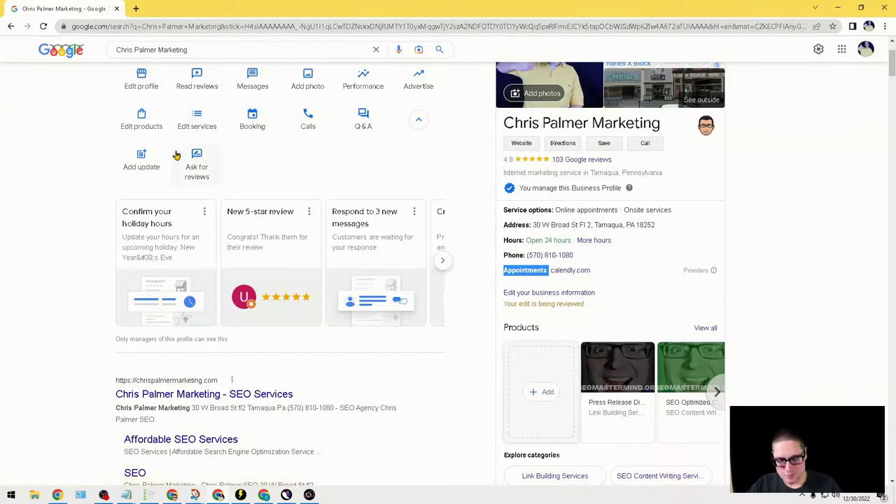
pyautogui.click(315, 135)
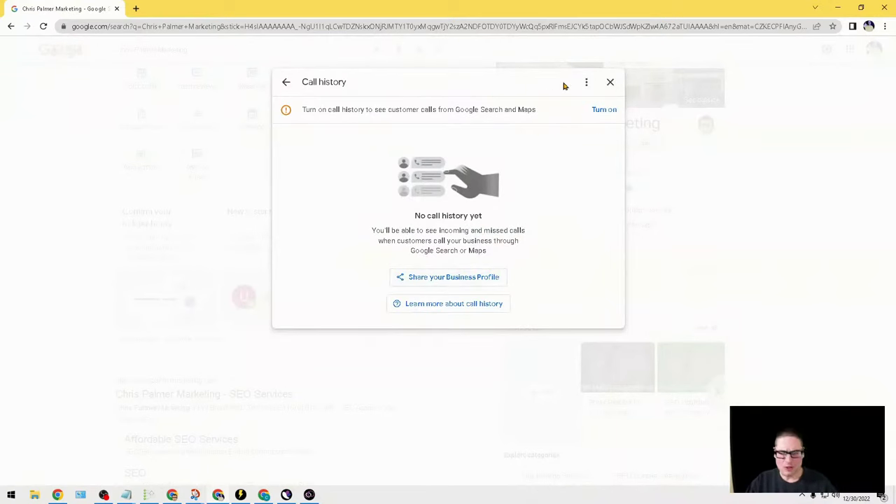
pyautogui.click(611, 83)
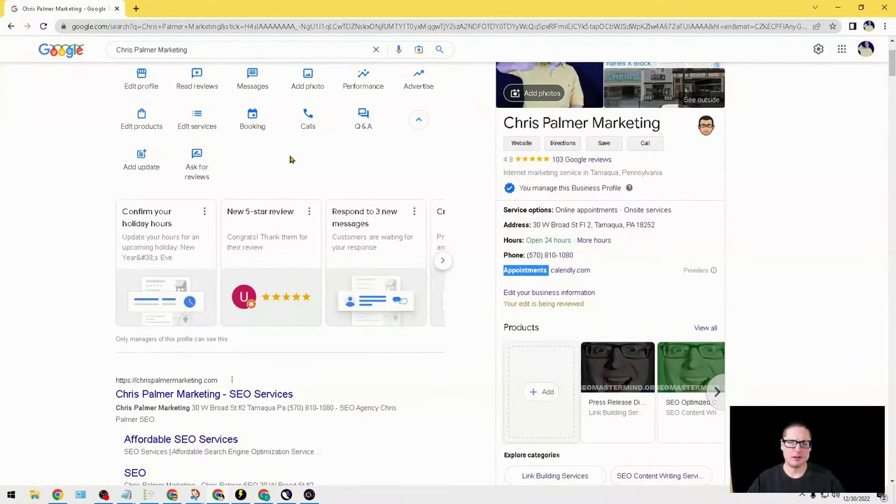
# Review the customer questions and answers on the business profile and close them
pyautogui.click(359, 130)
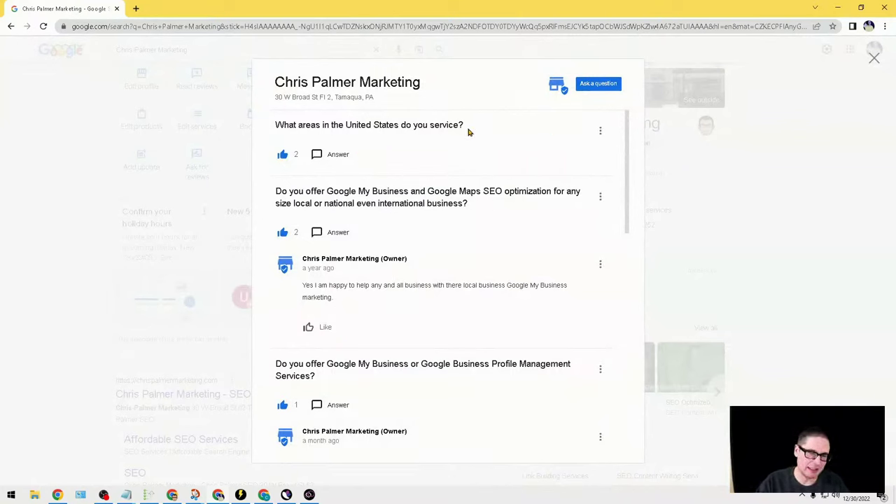
pyautogui.moveTo(460, 130); pyautogui.dragTo(254, 118)
pyautogui.click(468, 93)
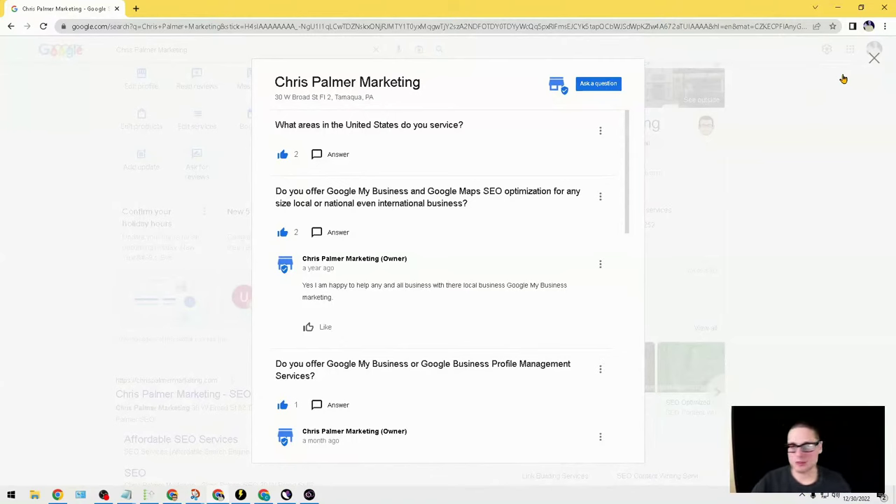
pyautogui.click(874, 59)
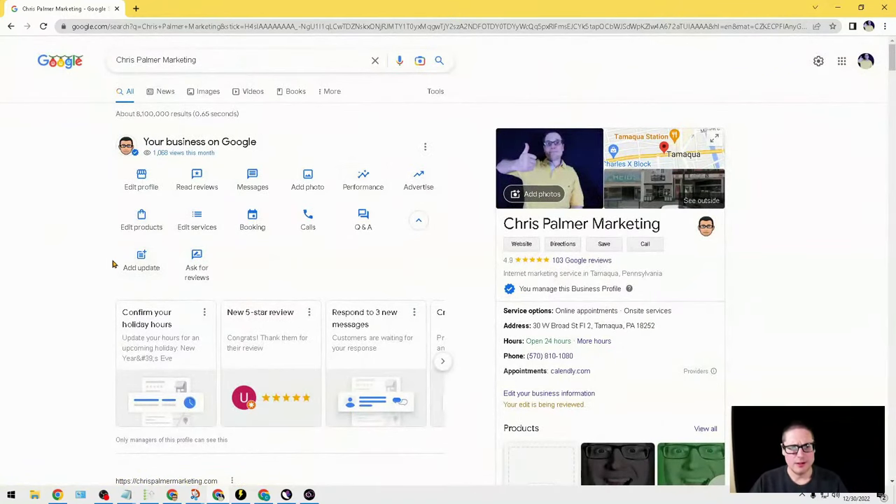
# Review the update types available for the profile and open a blank form for a new offer
pyautogui.click(143, 265)
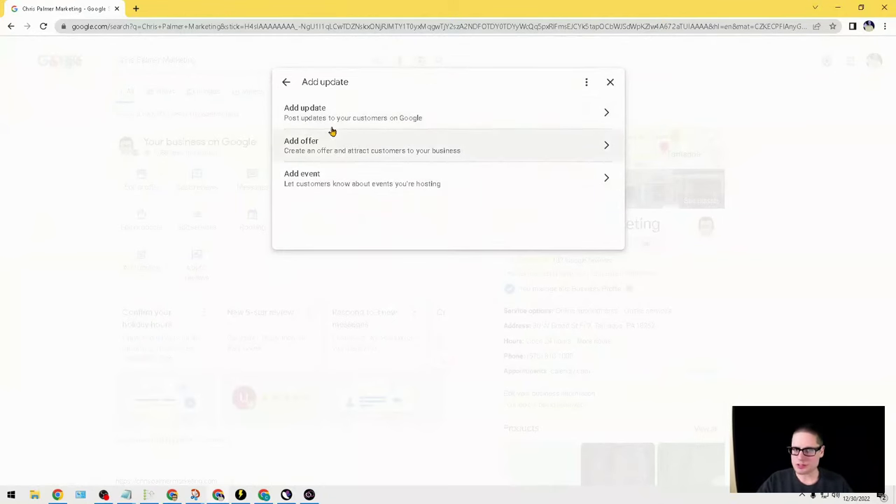
pyautogui.click(322, 145)
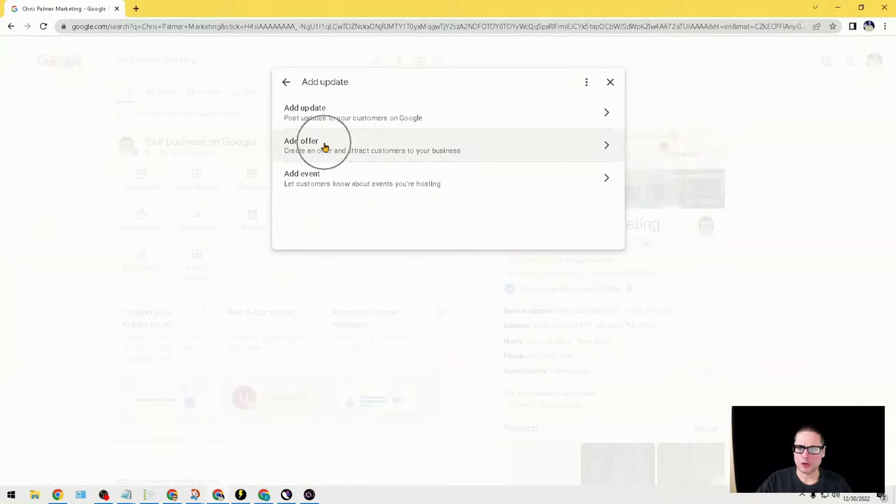
pyautogui.click(343, 182)
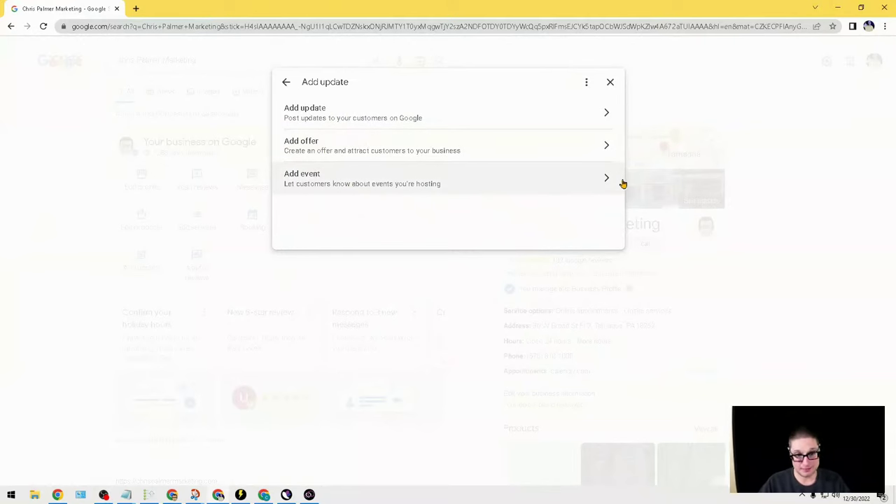
pyautogui.click(592, 150)
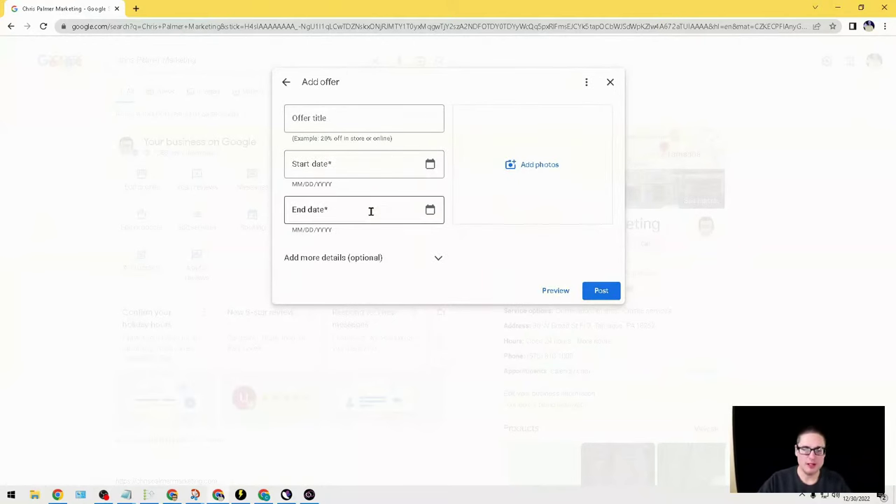
# Enter "offer title" as the new offer's title and expand the optional offer details
pyautogui.click(333, 120)
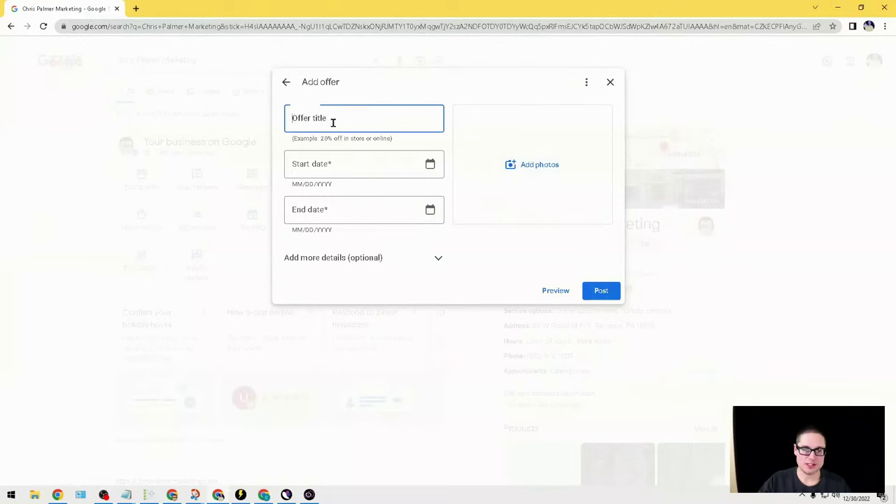
pyautogui.write('offer title')
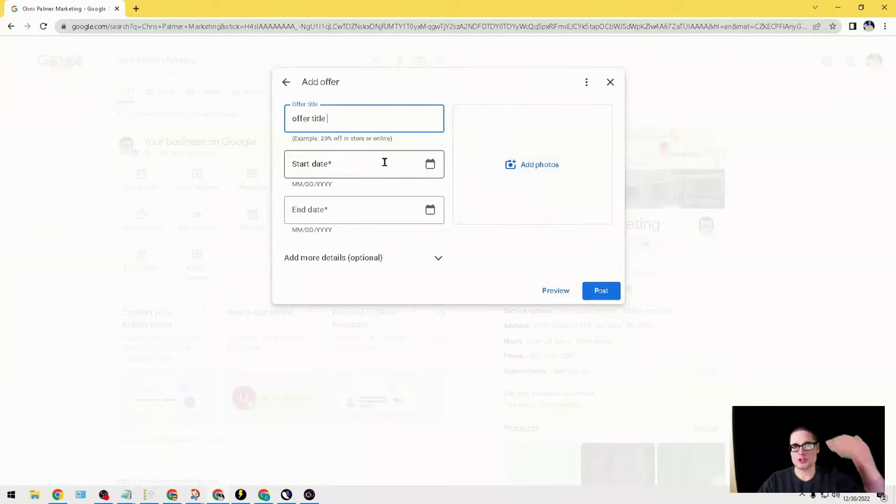
pyautogui.click(370, 262)
pyautogui.scroll(-2, 391, 294)
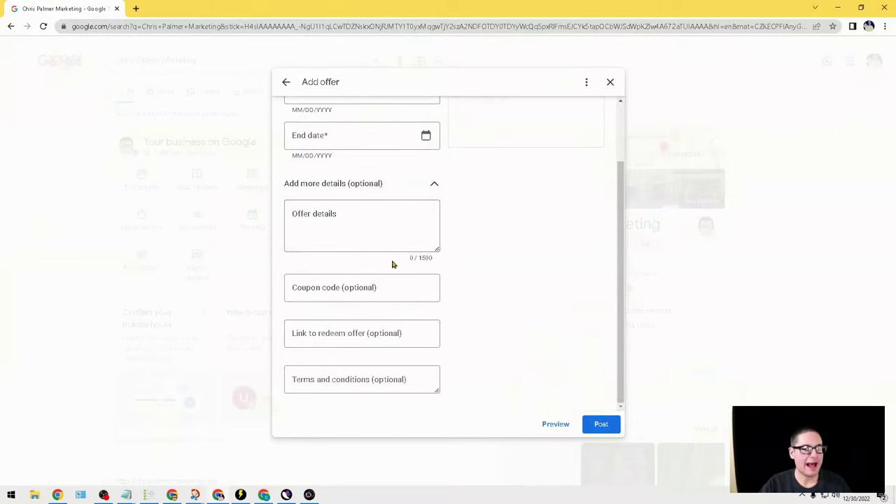
# Review the offer's details, coupon code, redemption link and terms fields, and discard the draft
pyautogui.click(324, 219)
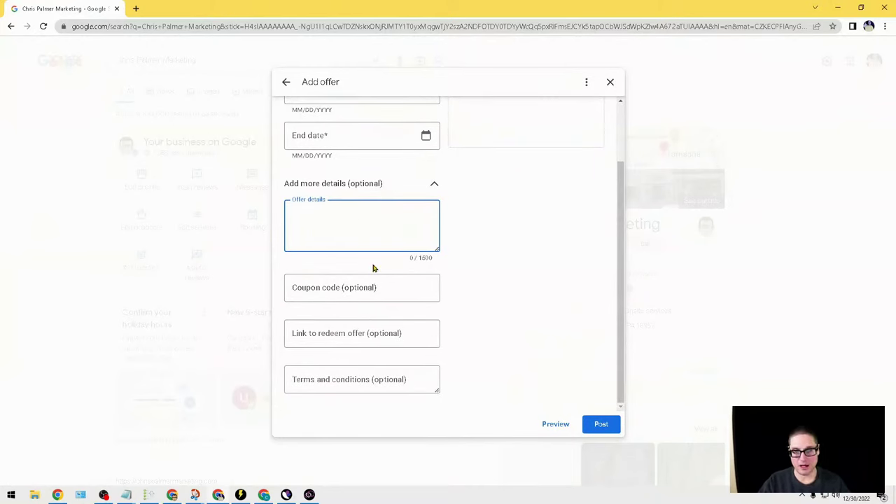
pyautogui.click(382, 284)
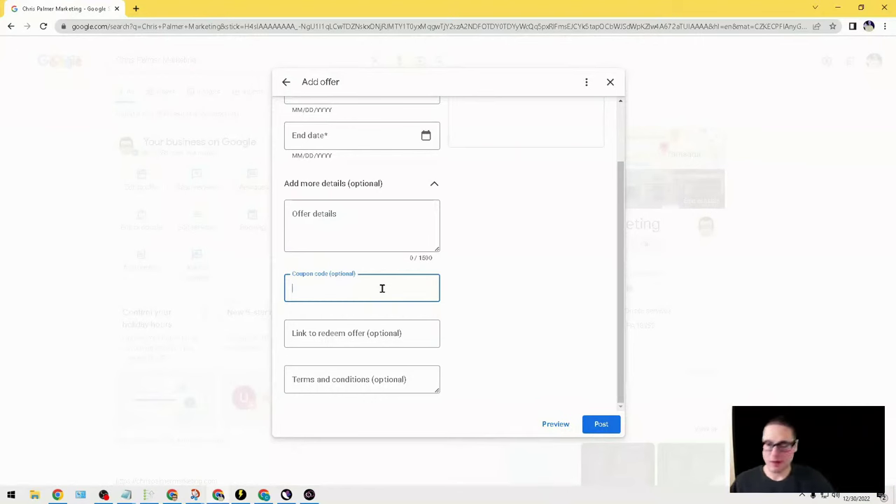
pyautogui.click(351, 336)
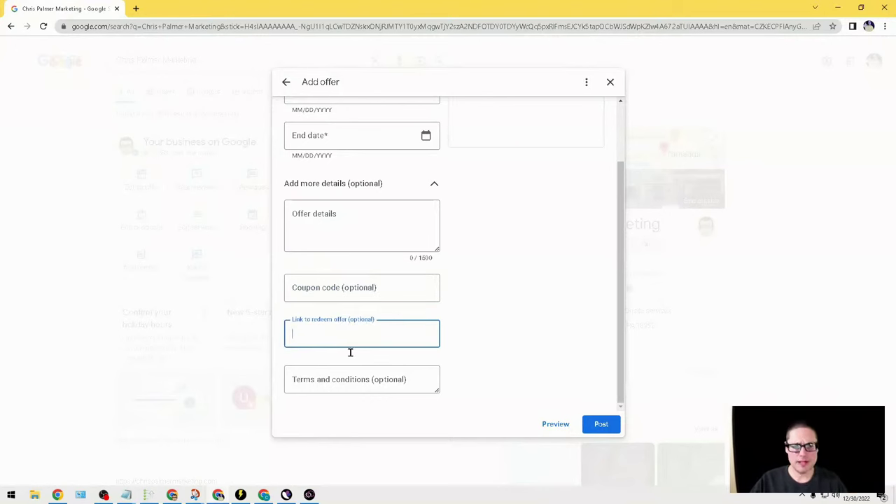
pyautogui.click(318, 382)
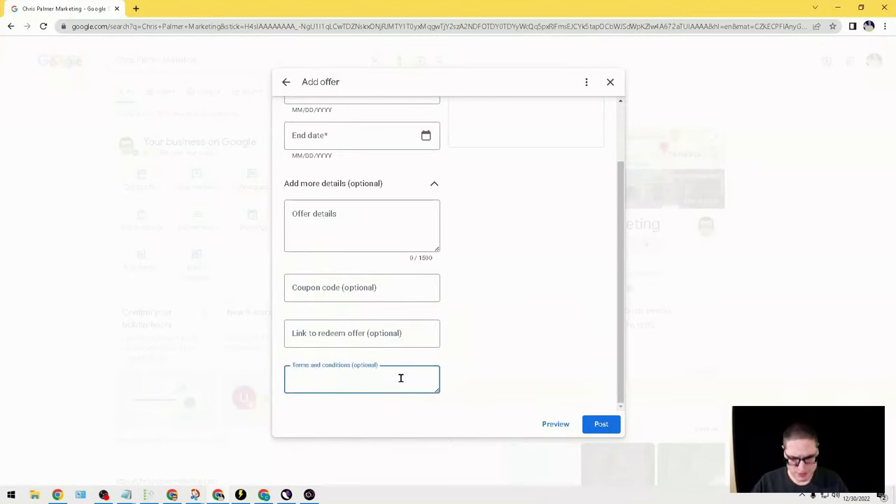
pyautogui.click(392, 341)
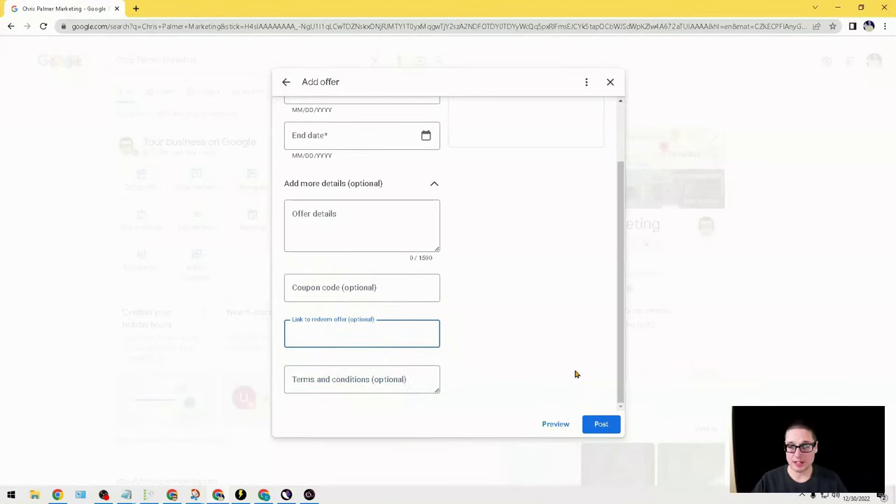
pyautogui.scroll(2, 568, 360)
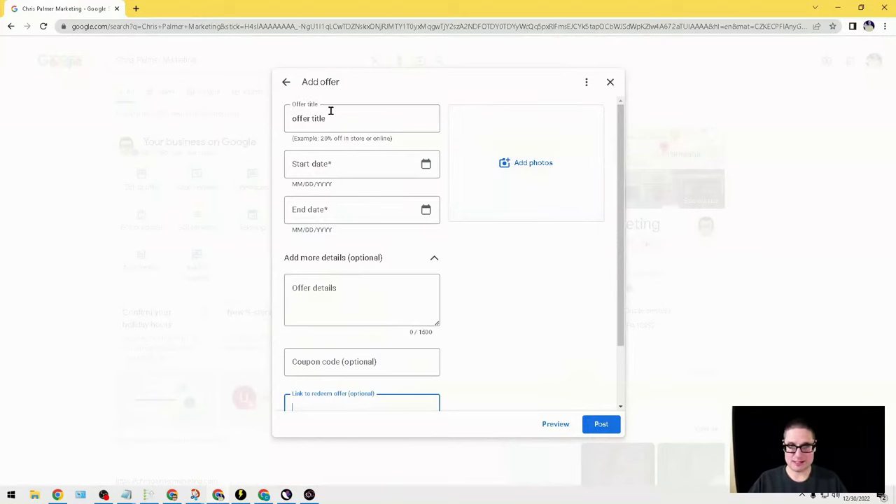
pyautogui.click(285, 84)
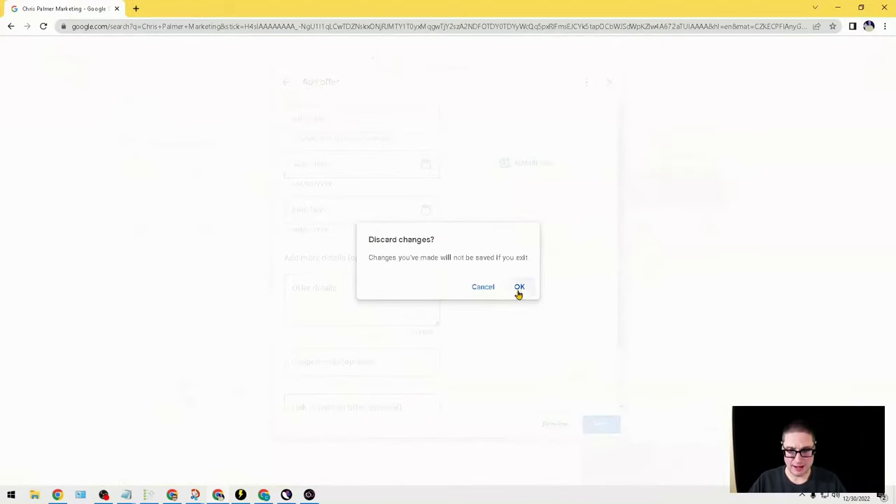
pyautogui.click(519, 287)
pyautogui.click(607, 83)
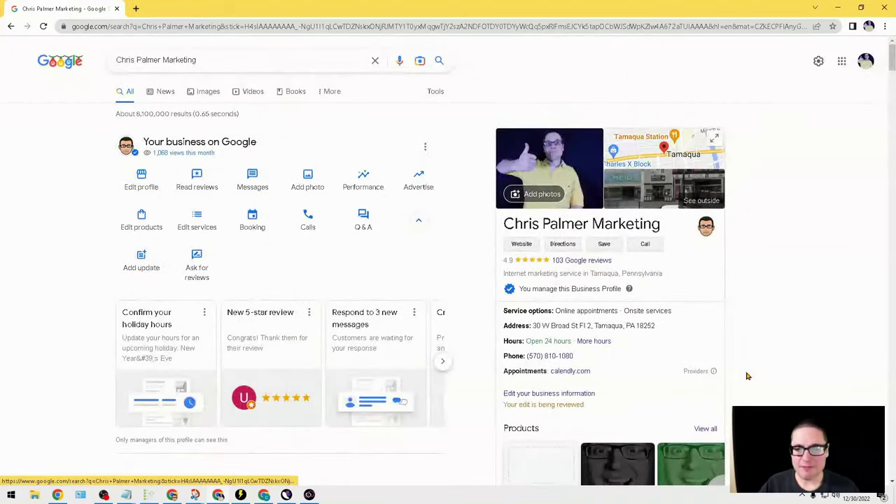
# Review the public business listing down to its owner description and published posts
pyautogui.scroll(-2, 746, 374)
pyautogui.scroll(-2, 656, 393)
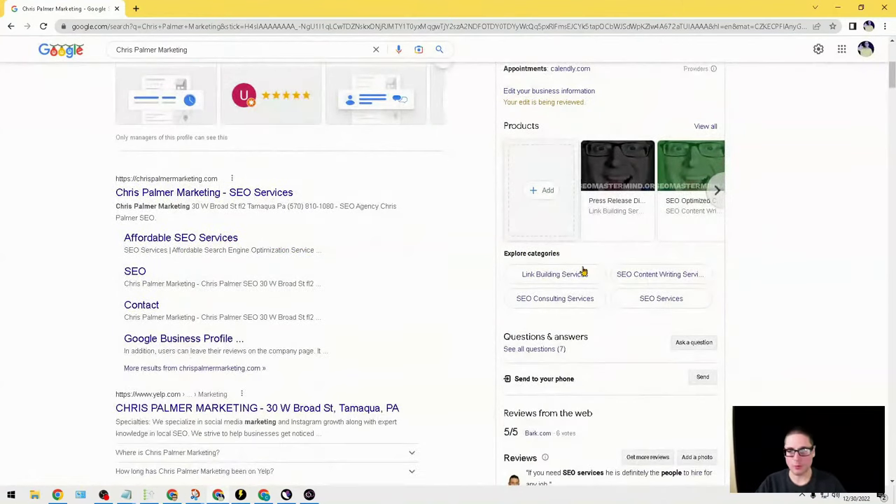
pyautogui.scroll(-6, 562, 328)
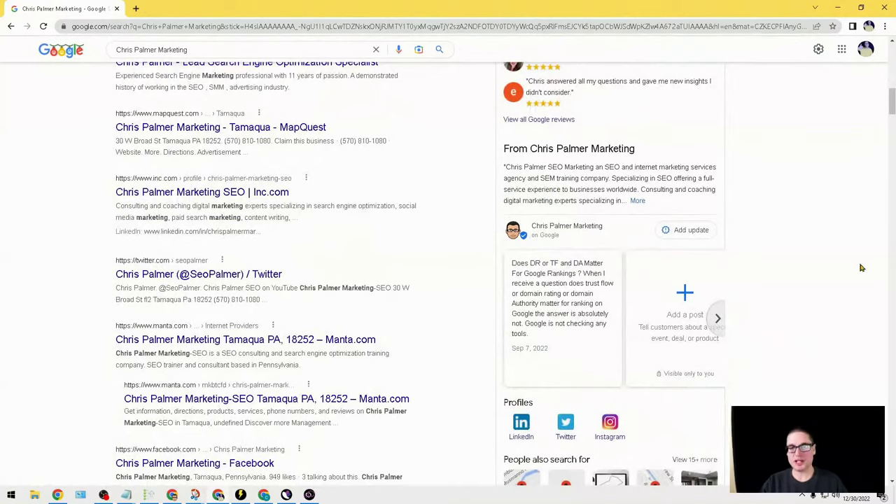
pyautogui.scroll(9, 684, 314)
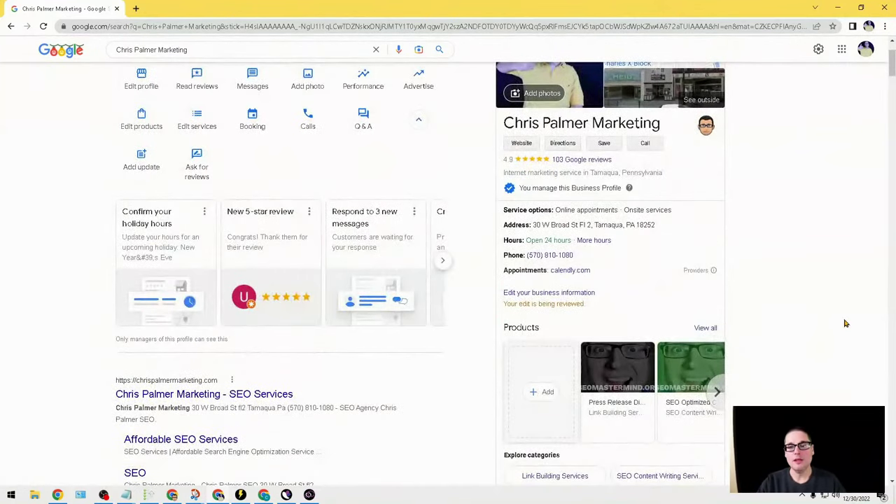
# Check the start and end date fields in a new offer form and discard the offer
pyautogui.scroll(2, 845, 319)
pyautogui.click(161, 254)
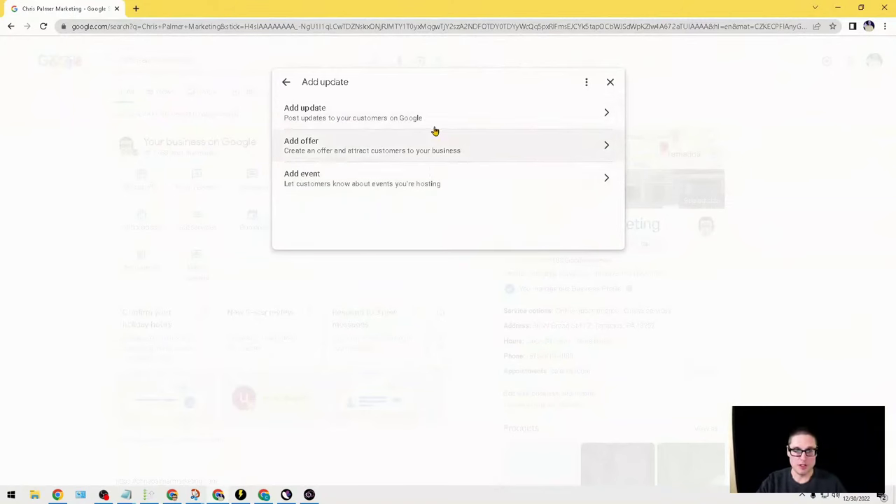
pyautogui.click(473, 149)
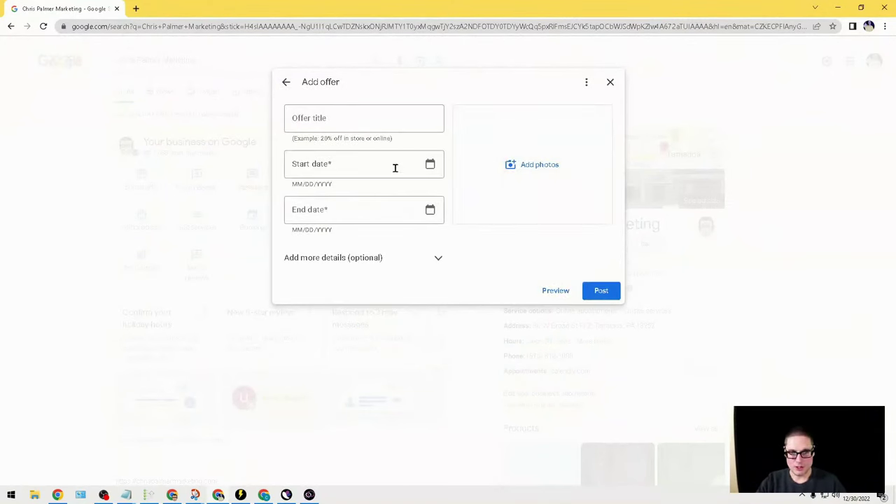
pyautogui.click(350, 170)
pyautogui.click(345, 210)
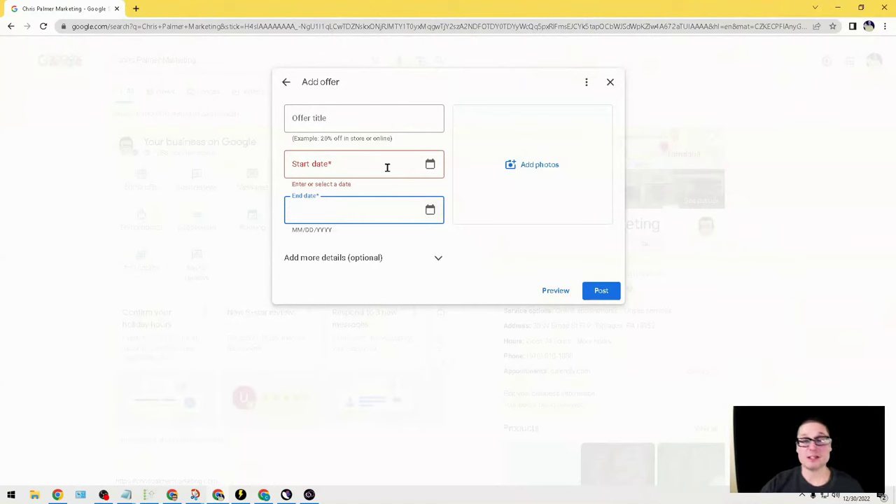
pyautogui.click(613, 87)
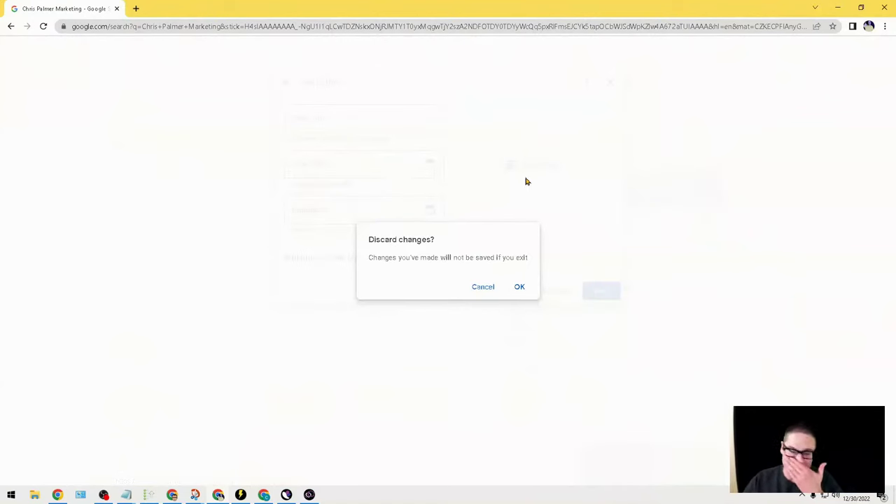
pyautogui.click(520, 297)
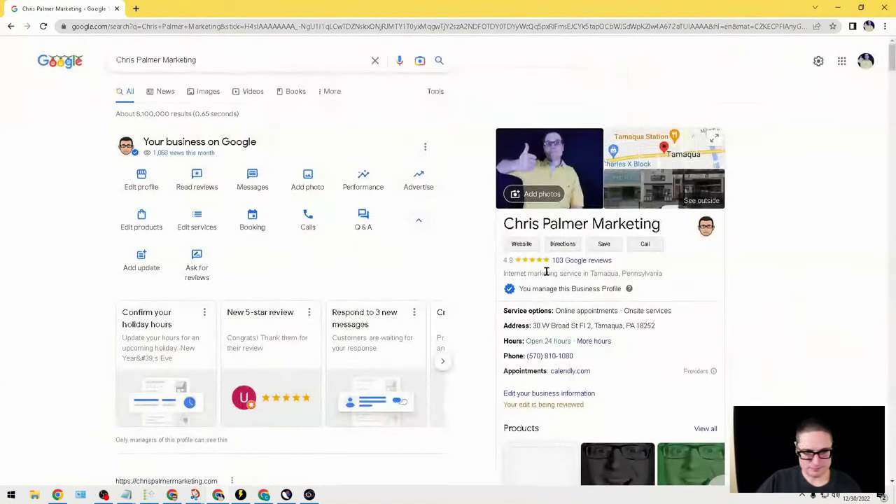
# Review the blank event form and the blank update form, closing each without posting
pyautogui.click(157, 270)
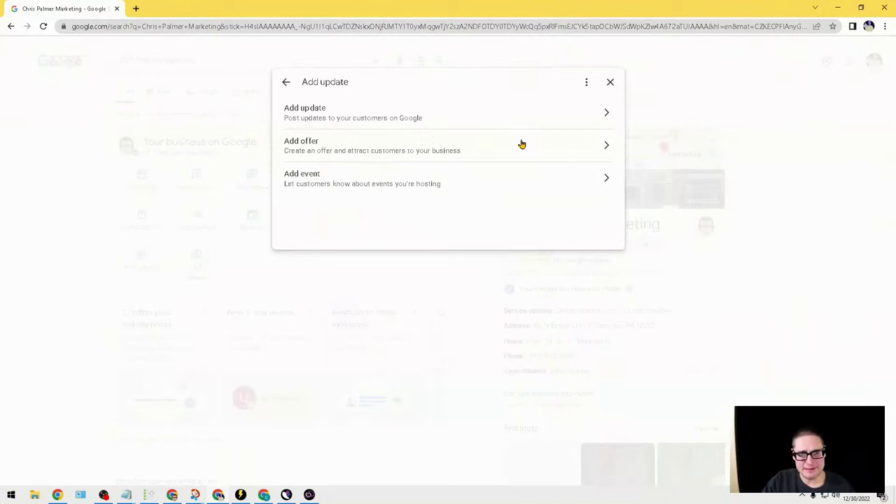
pyautogui.click(342, 179)
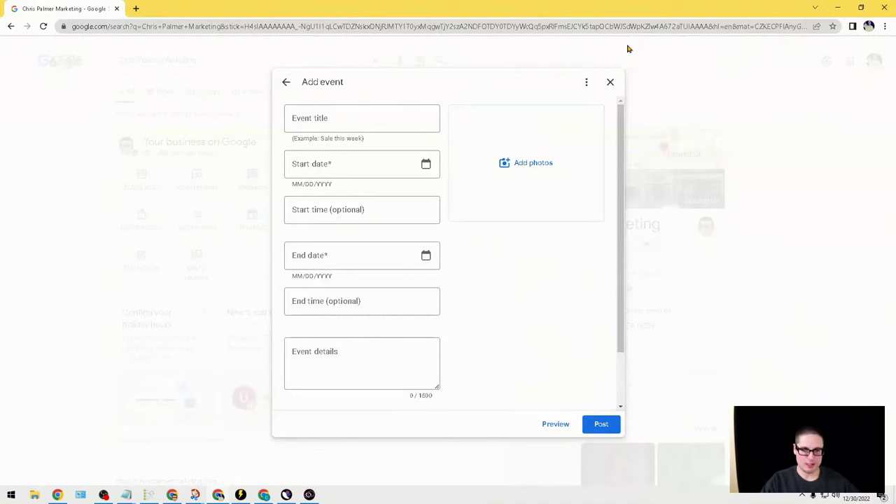
pyautogui.click(610, 82)
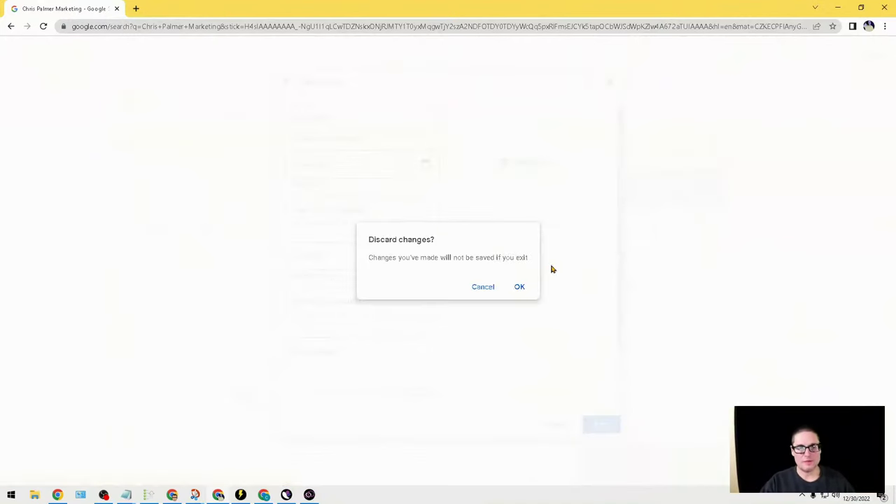
pyautogui.click(519, 287)
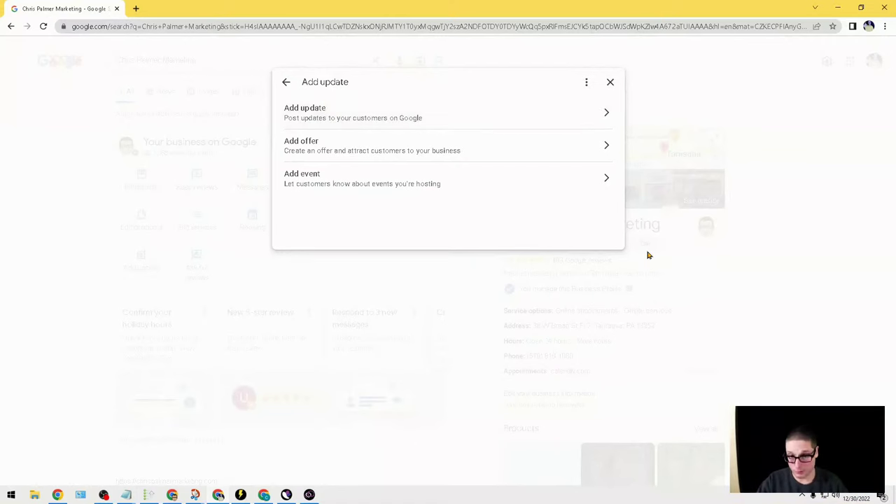
pyautogui.click(596, 113)
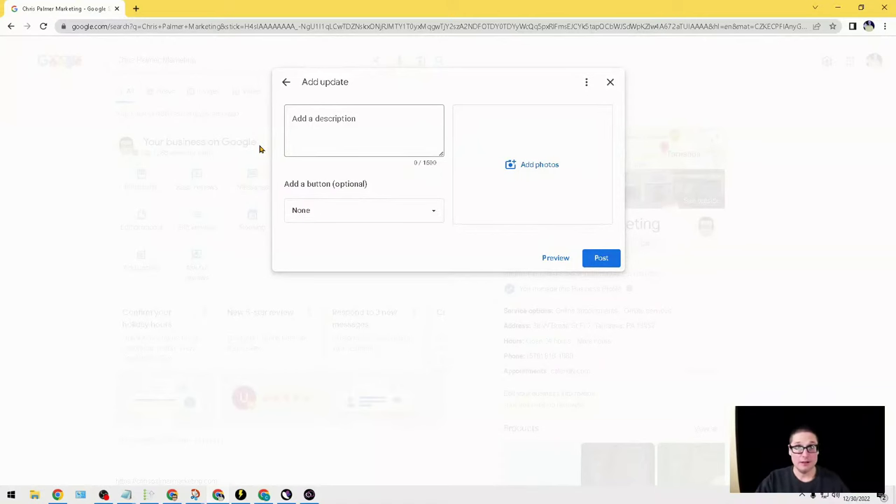
pyautogui.click(609, 83)
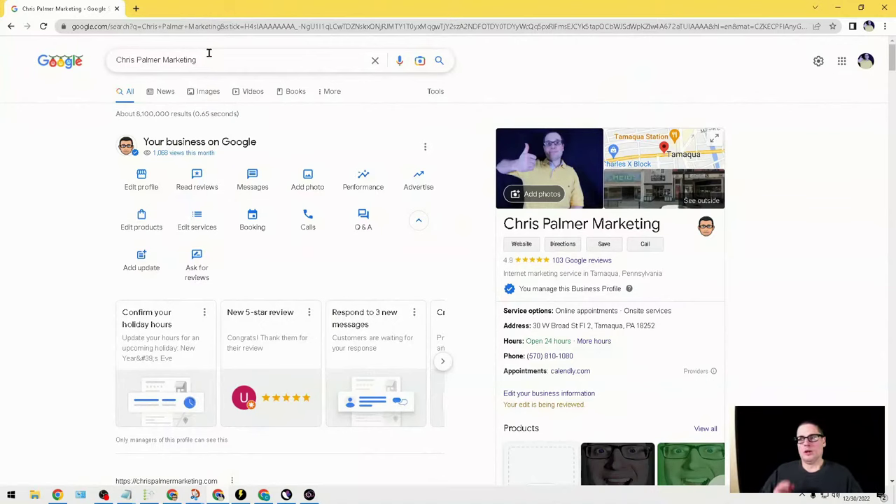
# Search Google for "mcdonals" in a new tab and show the results in Google Maps
pyautogui.click(136, 9)
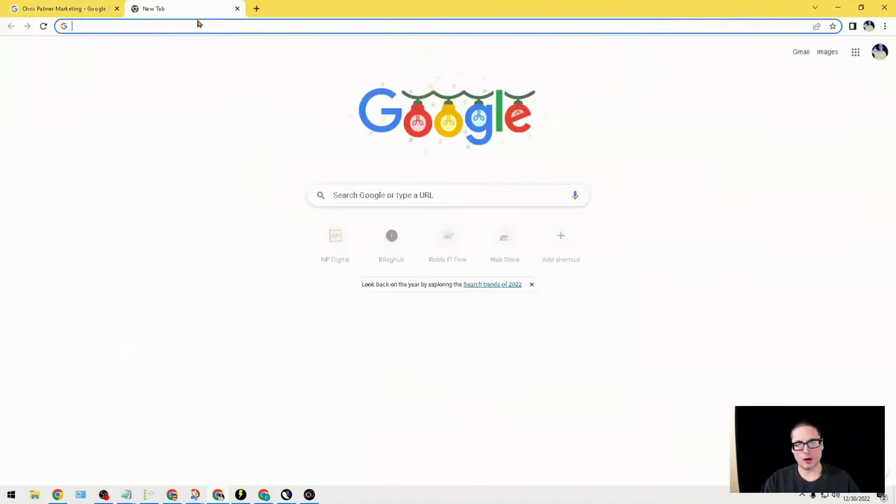
pyautogui.click(412, 202)
pyautogui.write('mcd')
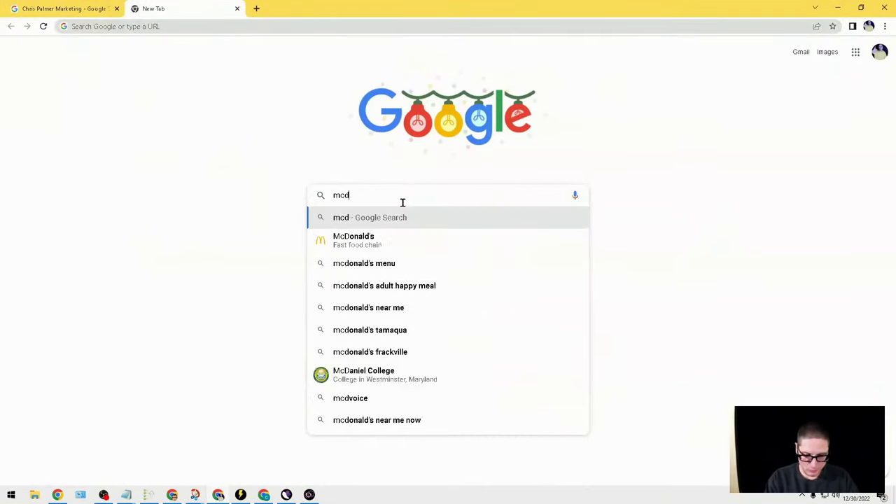
pyautogui.write('onals')
pyautogui.press('Return')
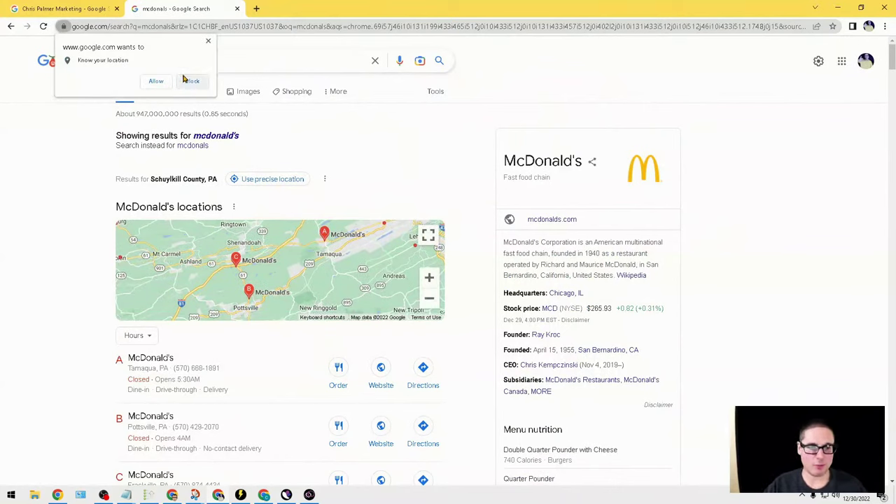
pyautogui.click(208, 41)
pyautogui.click(165, 91)
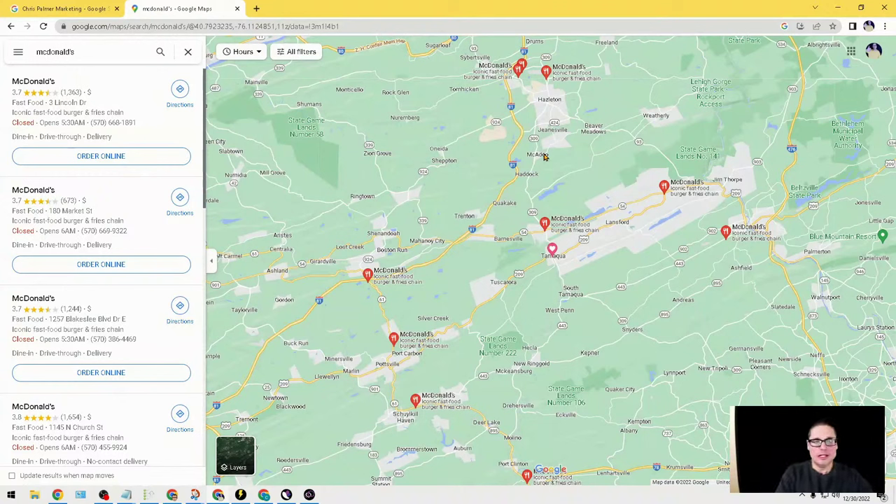
# Open the first McDonald's listing and examine its business details, owner posts and customer updates
pyautogui.click(126, 103)
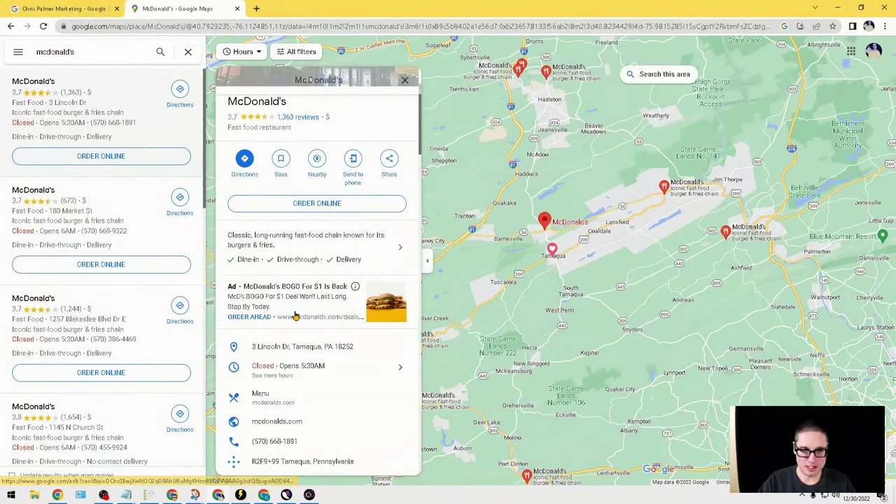
pyautogui.scroll(-7, 295, 316)
pyautogui.scroll(4, 373, 313)
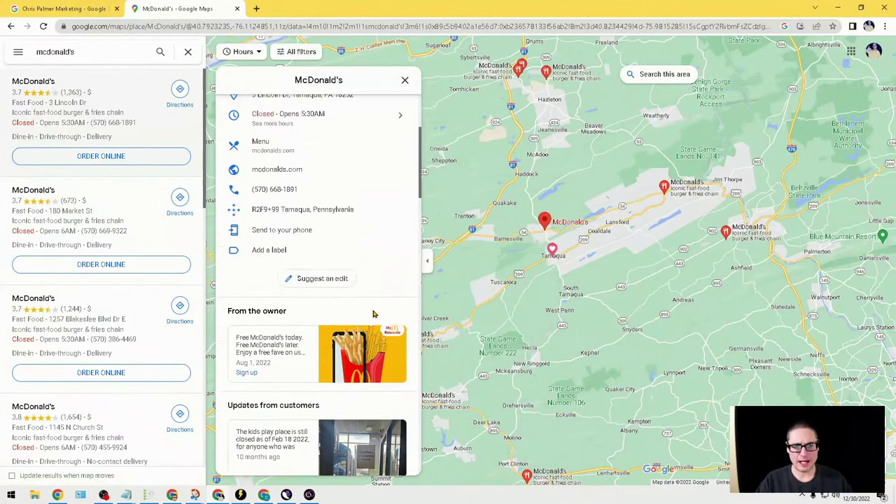
pyautogui.scroll(5, 388, 311)
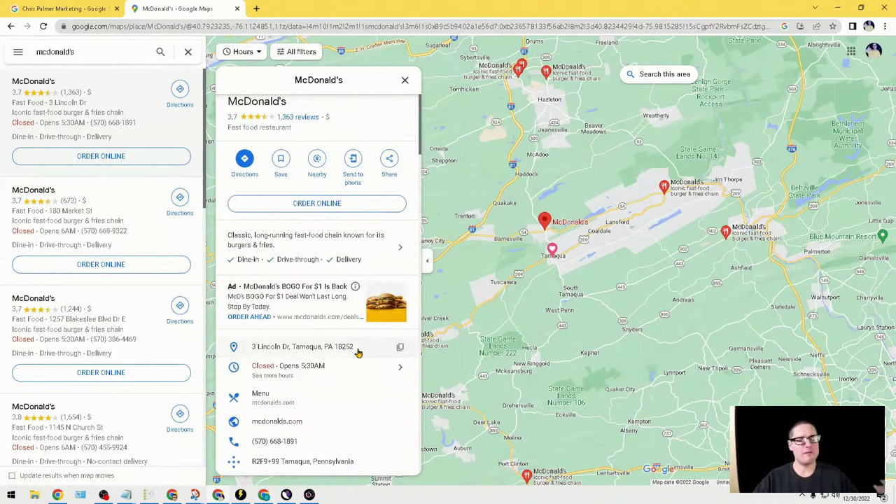
pyautogui.scroll(-3, 357, 260)
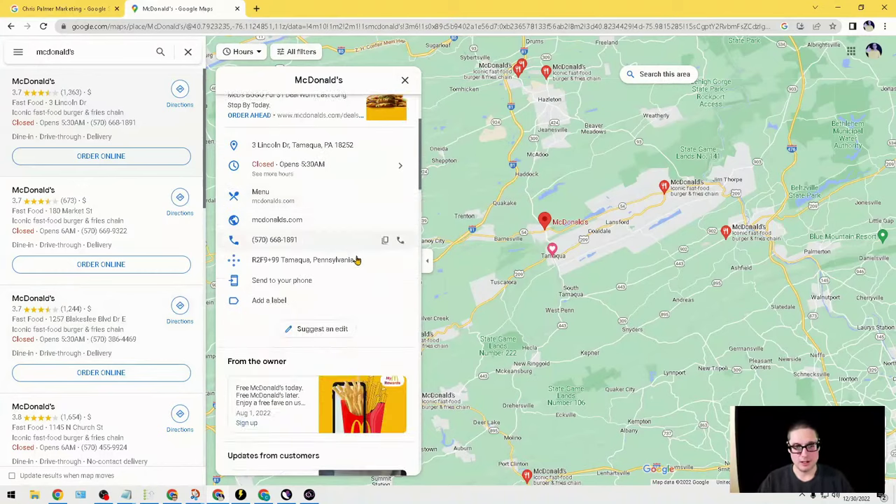
pyautogui.scroll(-2, 357, 260)
pyautogui.scroll(-2, 371, 261)
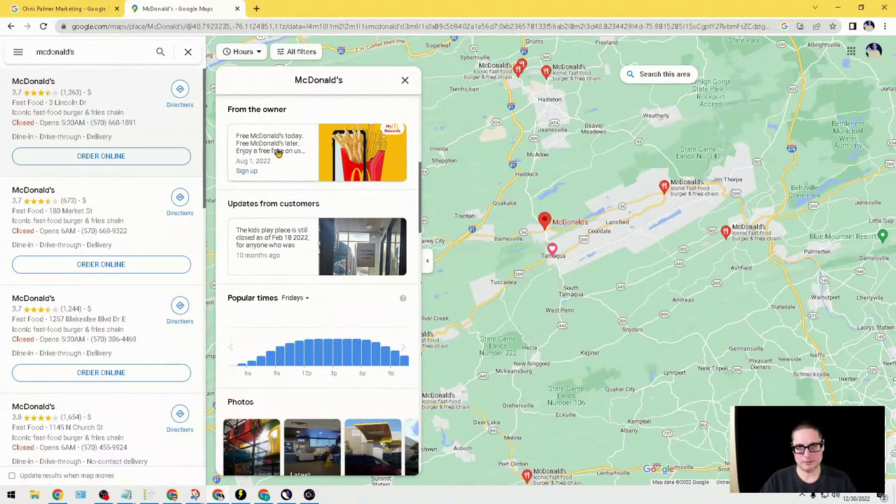
# Open Google Maps in a new browser tab
pyautogui.click(256, 9)
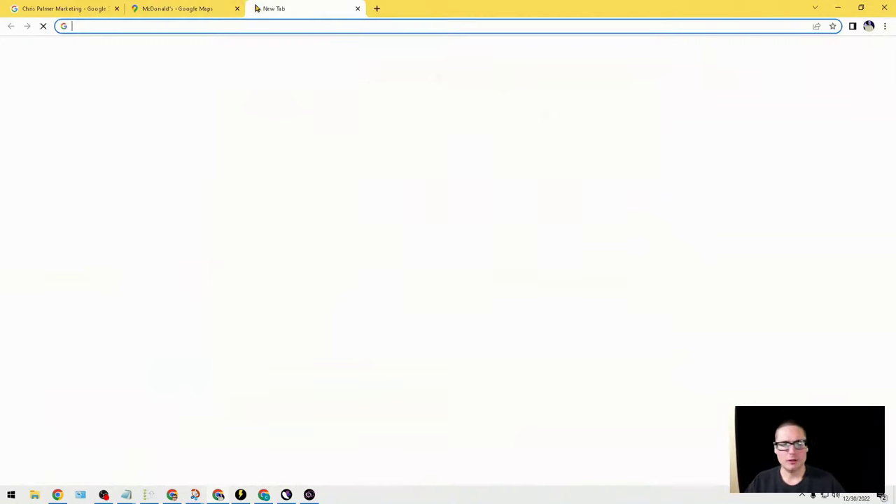
pyautogui.write('maps.g')
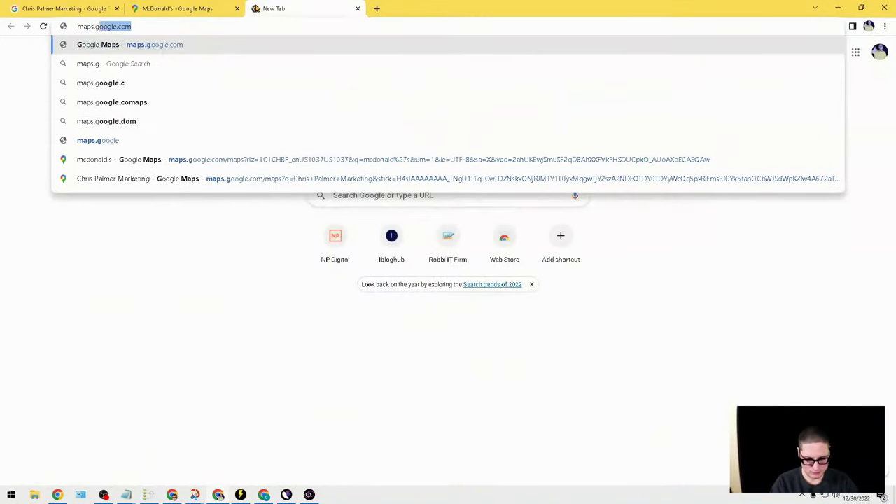
pyautogui.write('oogle.ocm')
pyautogui.press('Return')
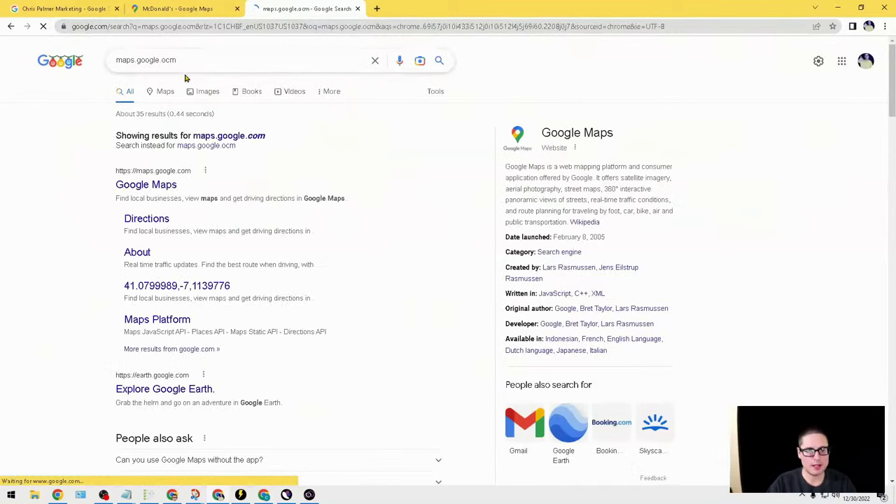
pyautogui.click(166, 91)
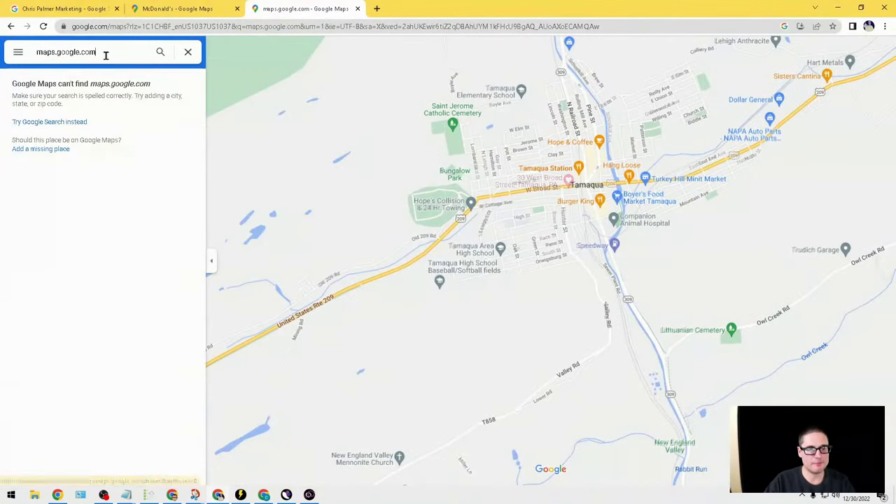
# Search Google Maps for "mcdonalds new york"
pyautogui.tripleClick(107, 54)
pyautogui.write('m')
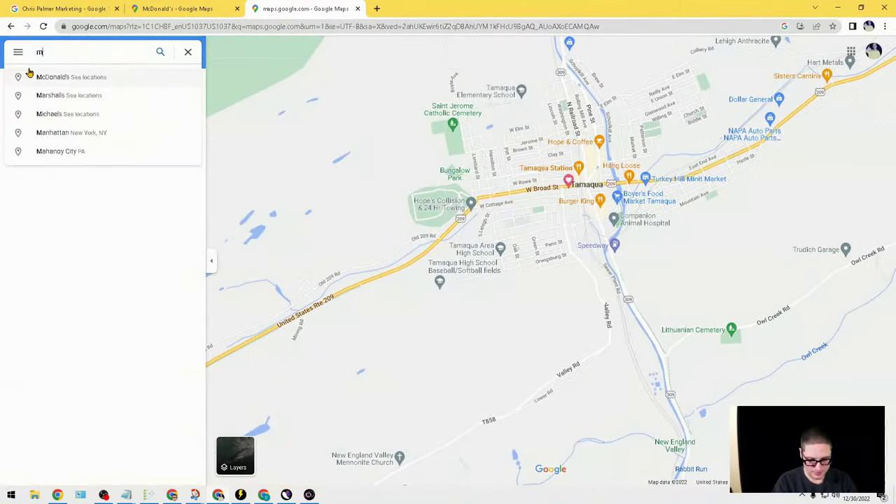
pyautogui.write('cdonalds')
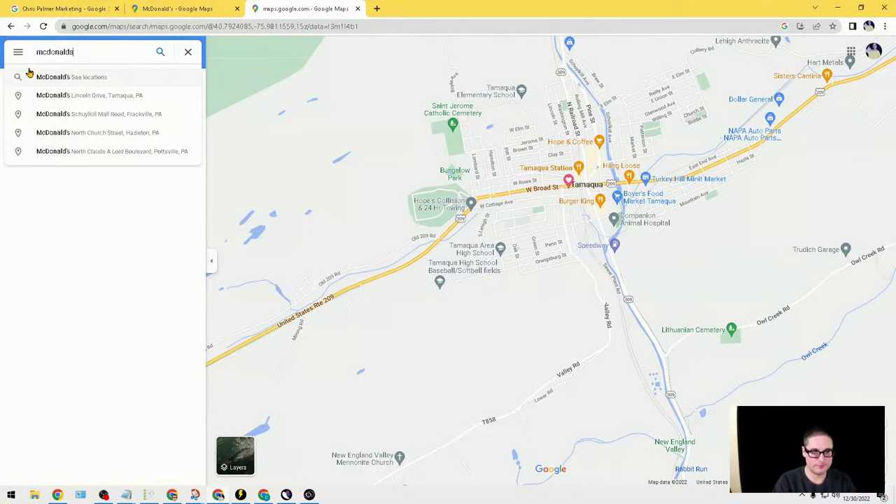
pyautogui.write(' new yor')
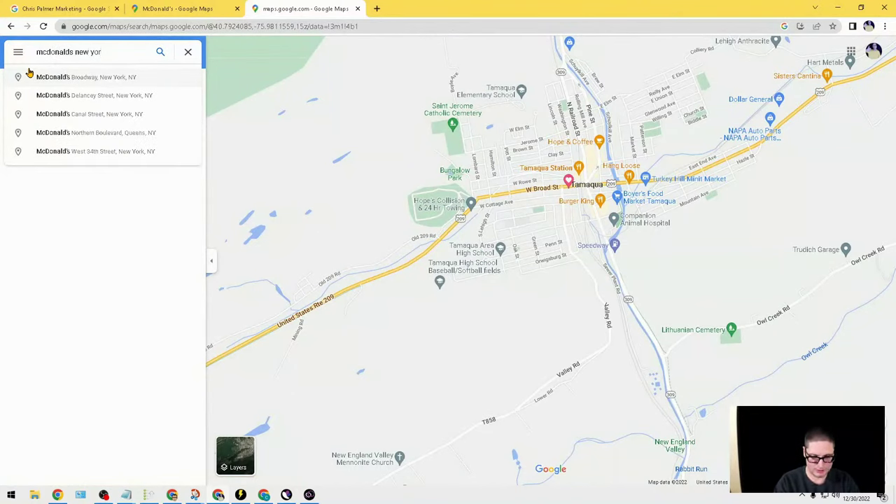
pyautogui.write('k')
pyautogui.press('Return')
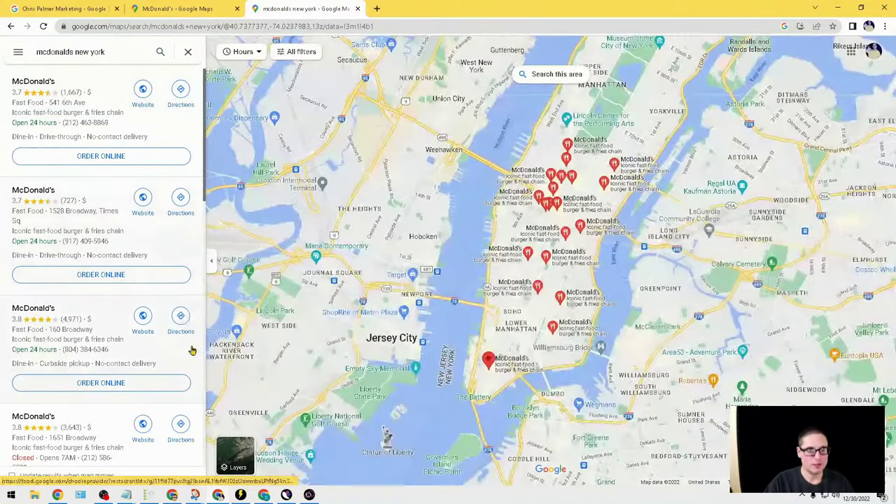
# Open the 3rd Ave McDonald's listing in New York and compare its owner post with the one on the first McDonald's listing
pyautogui.scroll(-5, 98, 252)
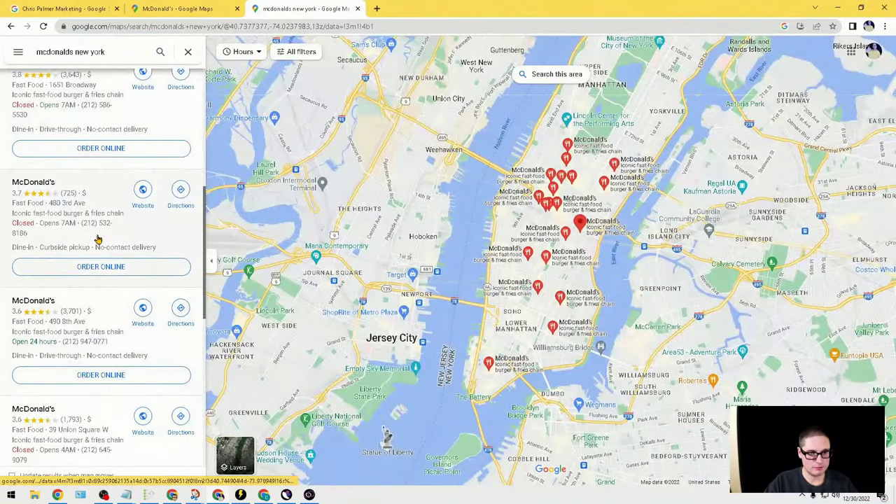
pyautogui.click(168, 227)
pyautogui.scroll(-8, 243, 300)
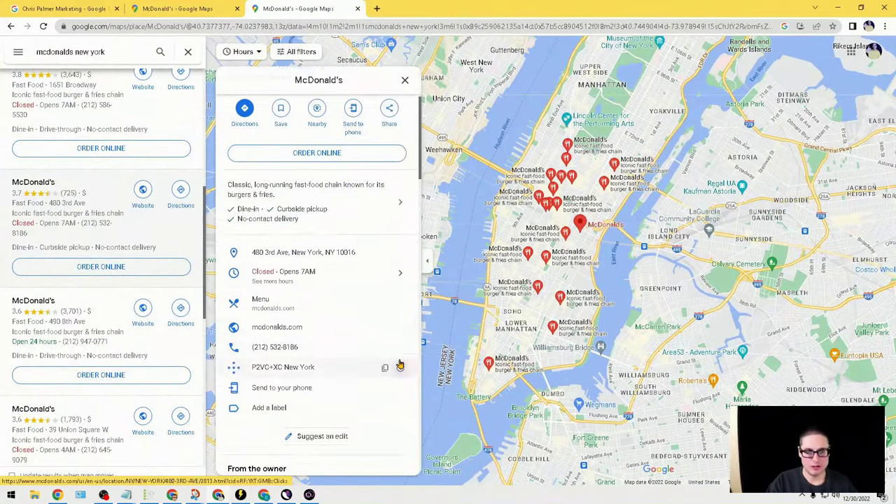
pyautogui.scroll(2, 392, 315)
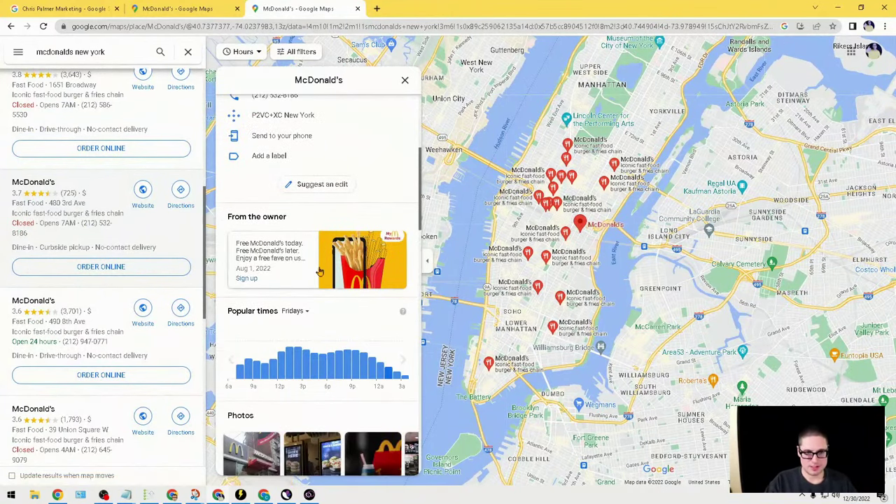
pyautogui.click(187, 7)
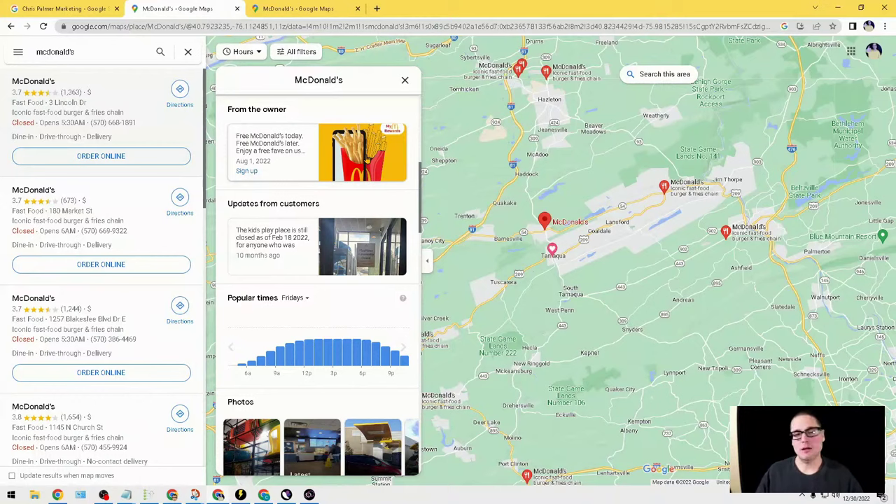
pyautogui.click(284, 8)
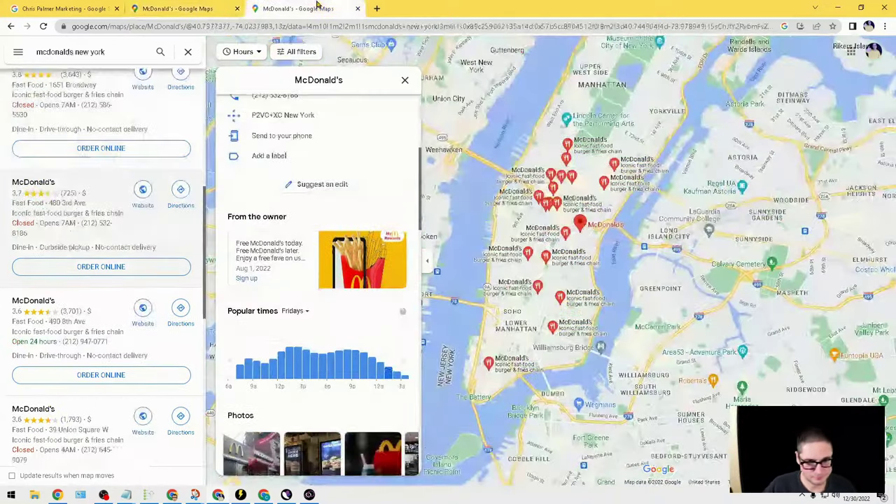
# Return to the Chris Palmer Marketing profile, try to preview a blank update, and go back to the post type choices
pyautogui.hotkey('ctrl', 'shift', 'Tab')
pyautogui.hotkey('ctrl', 'shift', 'Tab')
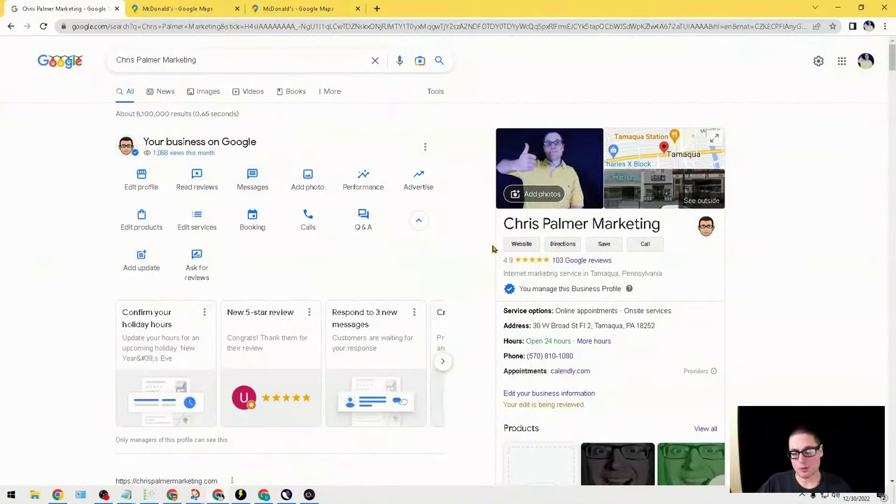
pyautogui.click(148, 265)
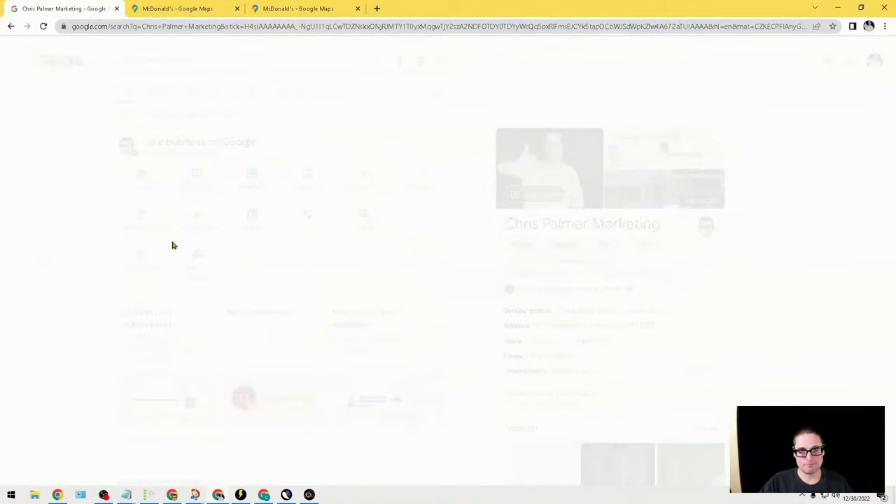
pyautogui.click(449, 113)
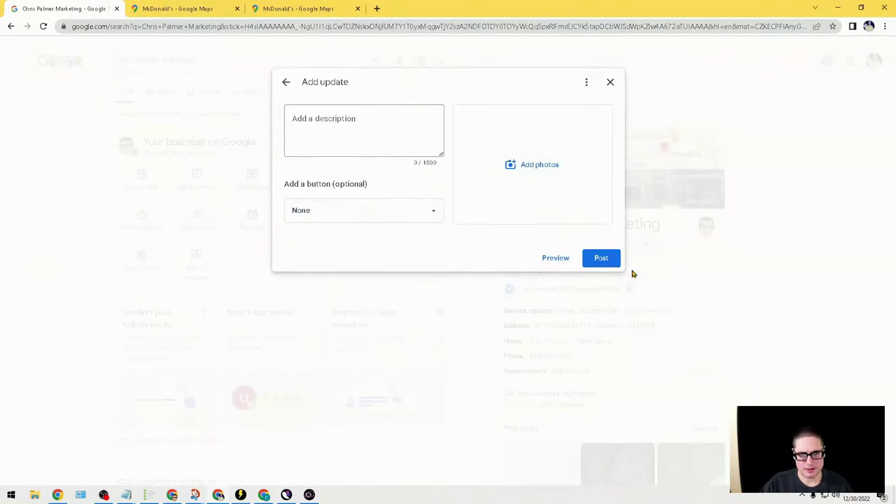
pyautogui.click(565, 260)
pyautogui.click(310, 114)
pyautogui.click(285, 83)
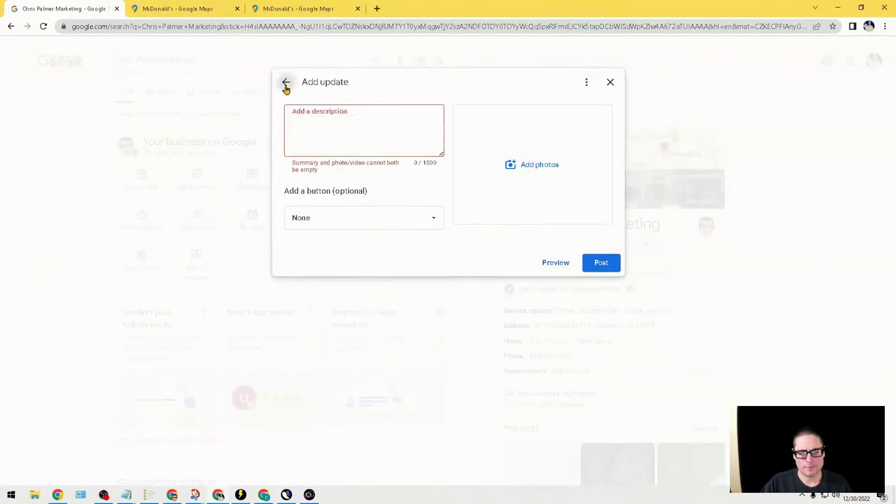
# Reopen the blank update form and close it without posting
pyautogui.click(586, 83)
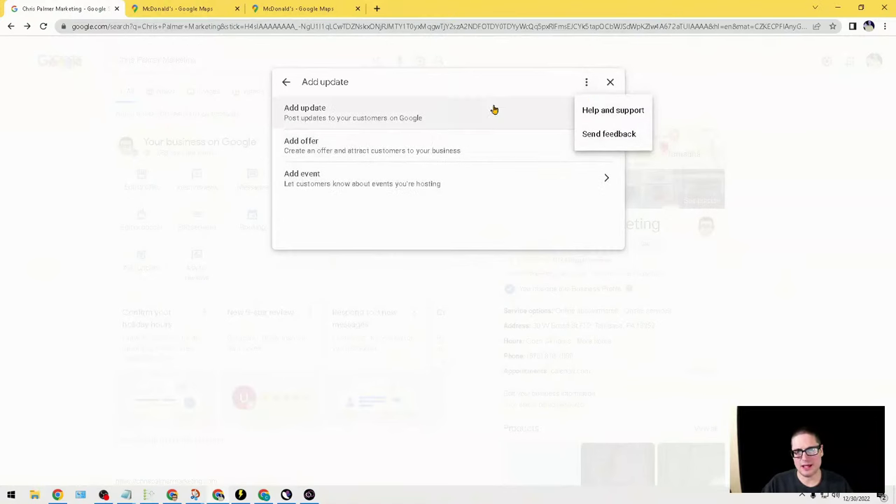
pyautogui.click(429, 121)
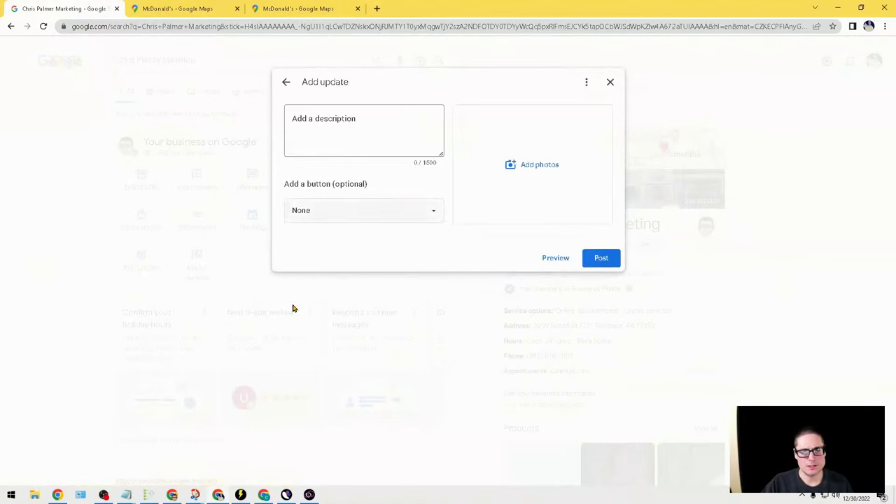
pyautogui.click(610, 82)
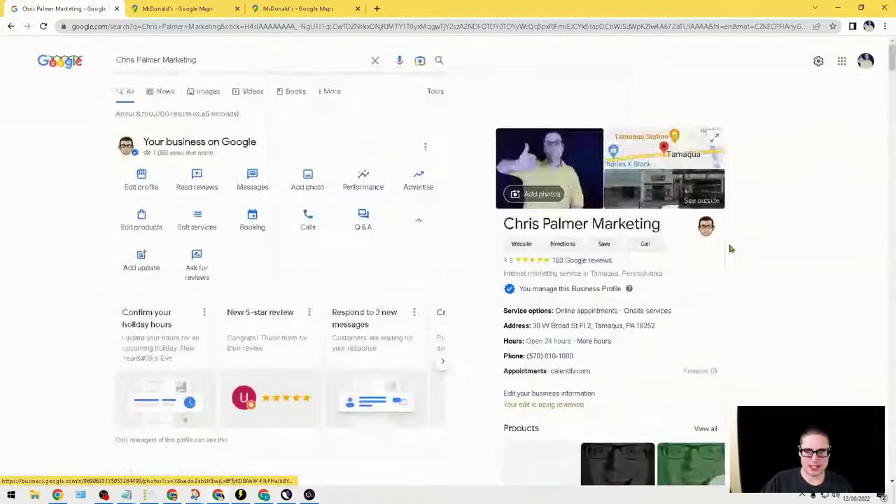
# Open the Chris Palmer Marketing recent updates from the Sep 7, 2022 post about DR, TF and DA
pyautogui.scroll(-8, 661, 348)
pyautogui.scroll(-7, 661, 348)
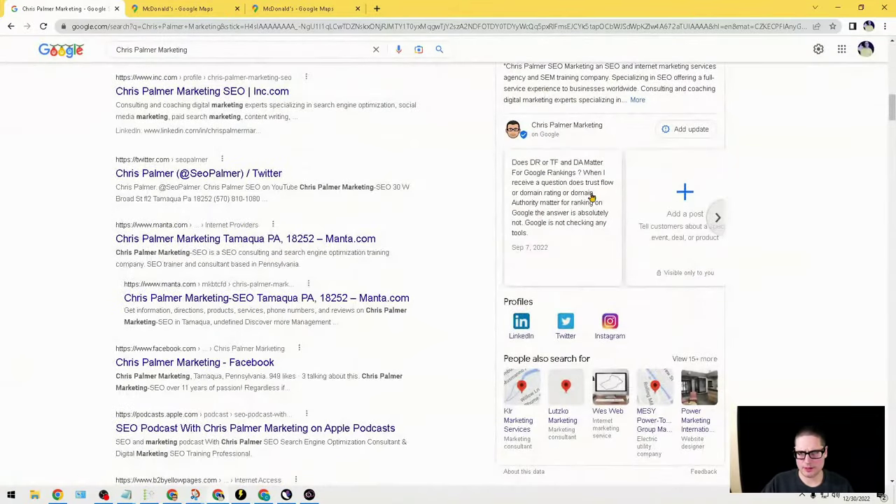
pyautogui.click(585, 220)
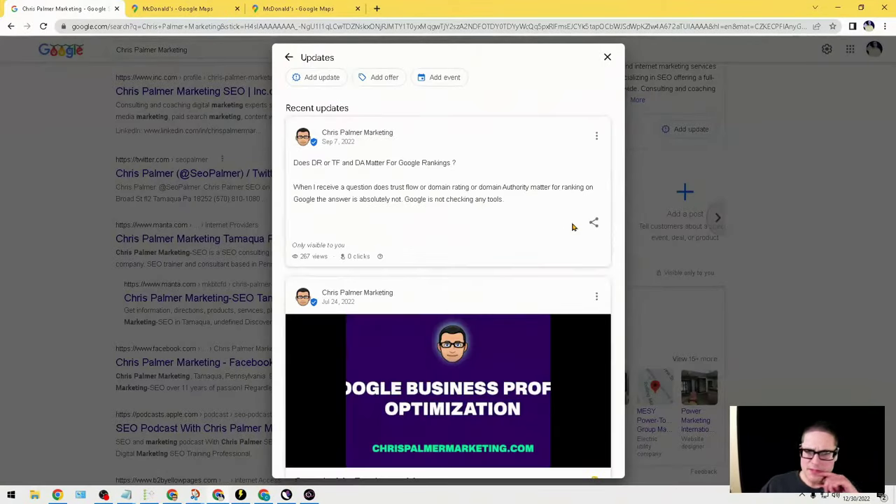